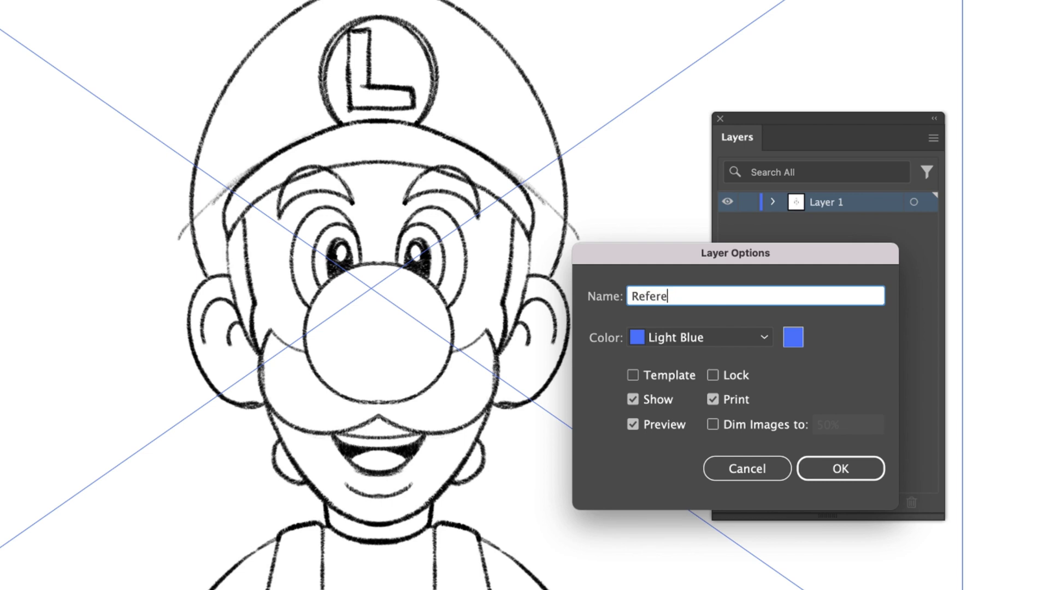
- Turn the Reference layer into a template with its images dimmed to 50%
{"action": "left_click", "coordinate": [677, 375]}
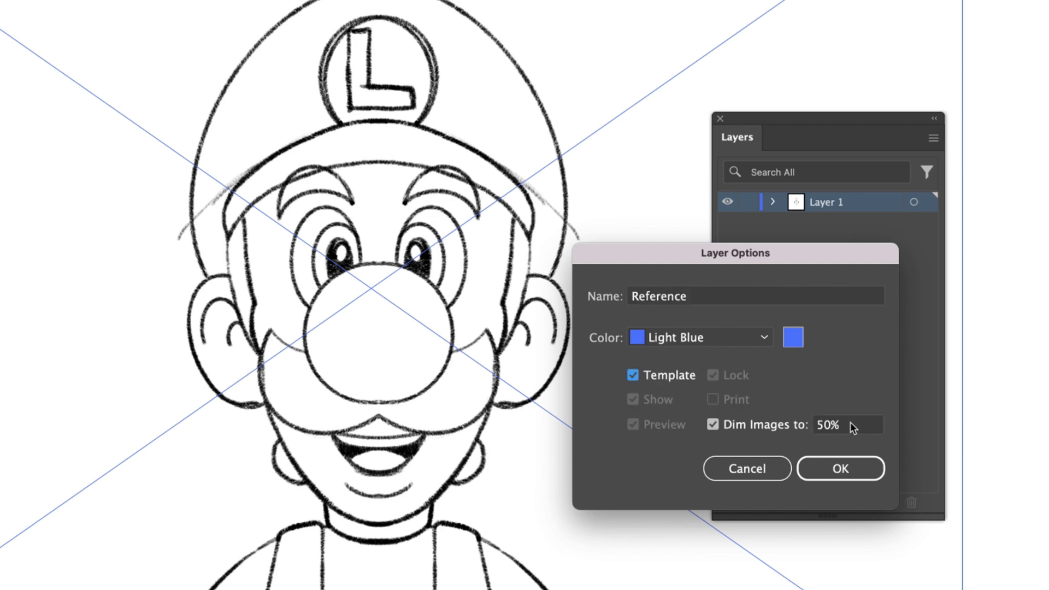
{"action": "left_click", "coordinate": [840, 469]}
- Add two layers above Reference, name them Outline and Color, and make Outline the active layer
{"action": "left_click", "coordinate": [888, 502]}
{"action": "left_click", "coordinate": [888, 502]}
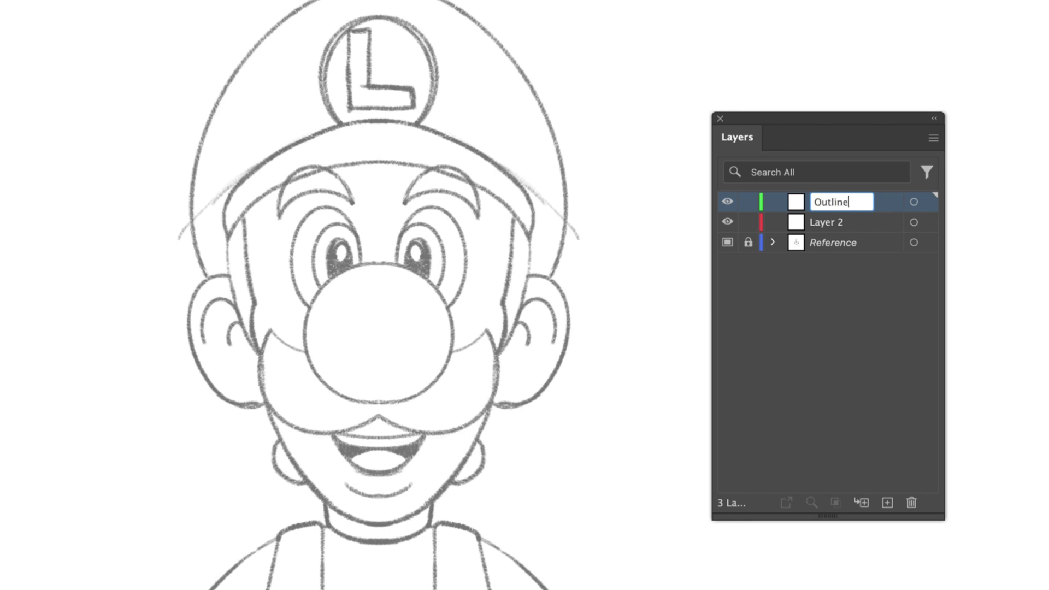
{"action": "double_click", "coordinate": [823, 223]}
{"action": "type", "text": "Color"}
{"action": "key", "text": "Return"}
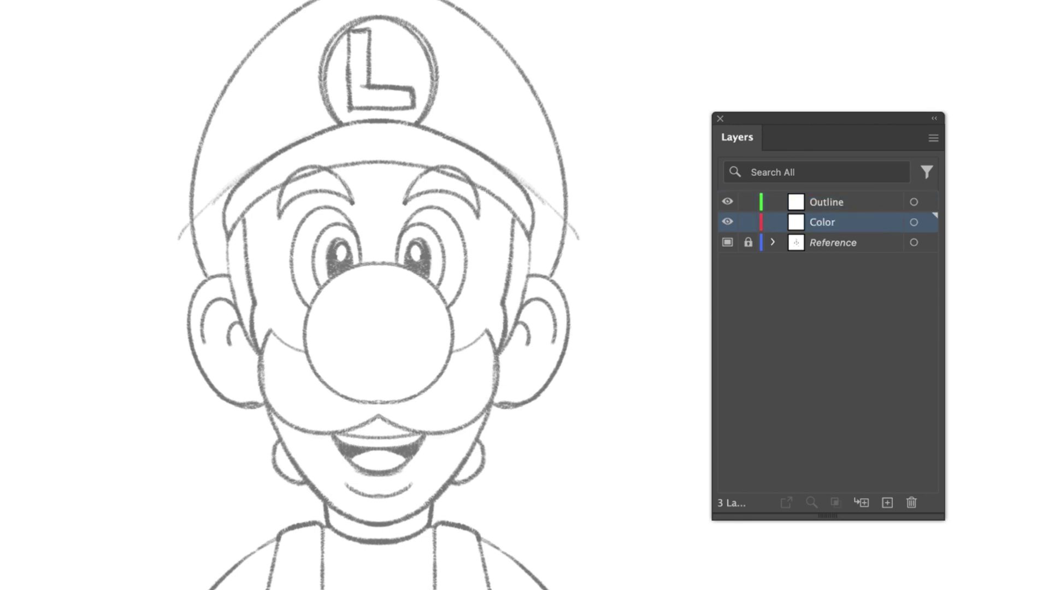
{"action": "left_click", "coordinate": [825, 204]}
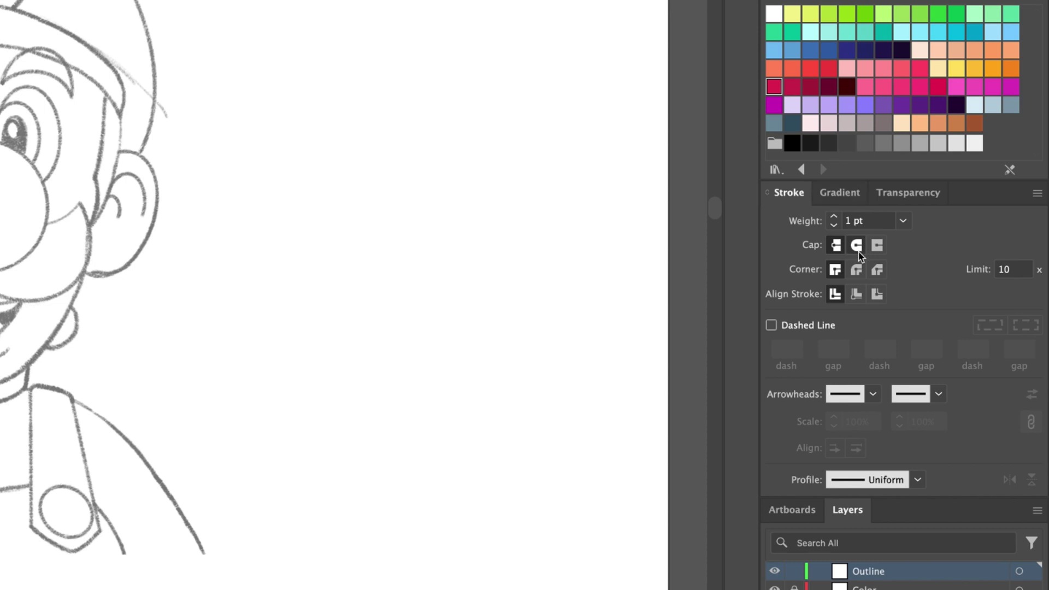
- Set the stroke to 6 pt with round caps and round corners, and place a vertical ruler guide through the face's centre
{"action": "left_click", "coordinate": [859, 252]}
{"action": "left_click", "coordinate": [856, 267]}
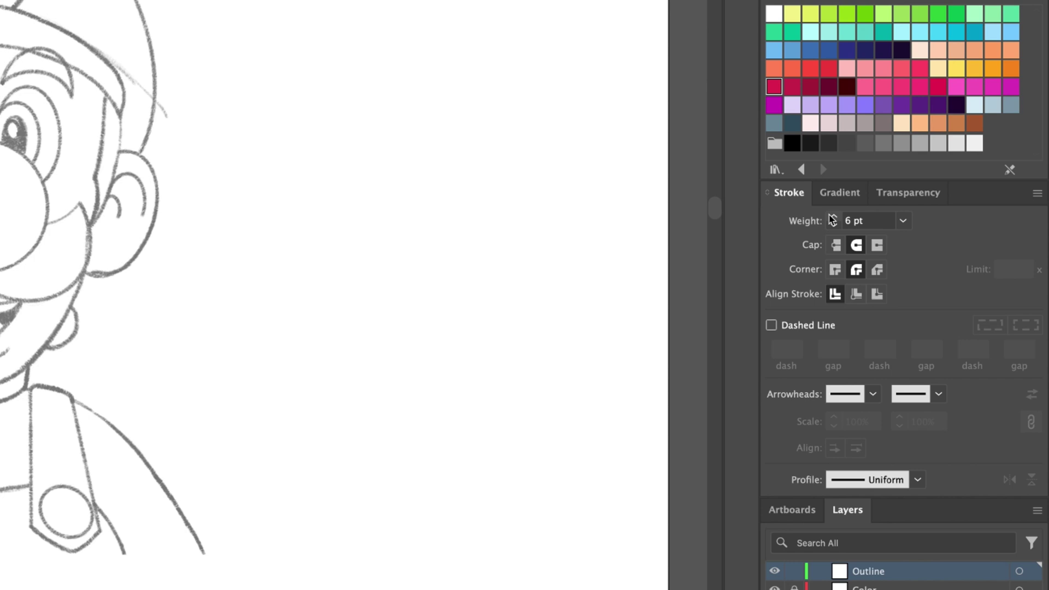
{"action": "key", "text": "super+r"}
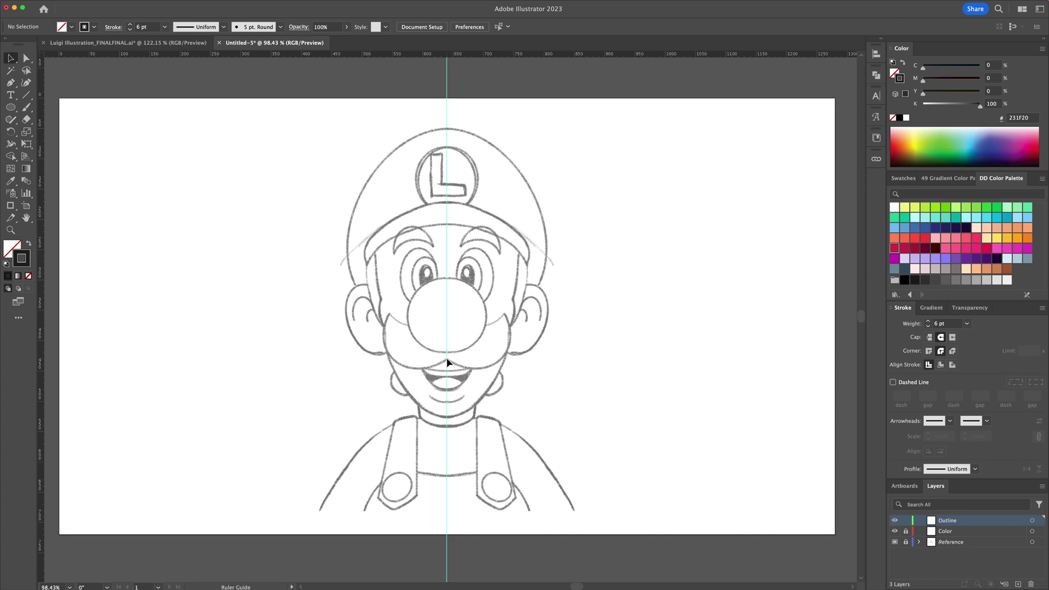
- Draw the nose as an ellipse centred on the guide, about 127 by 116 px
{"action": "left_click_drag", "start_coordinate": [461, 360], "coordinate": [518, 413]}
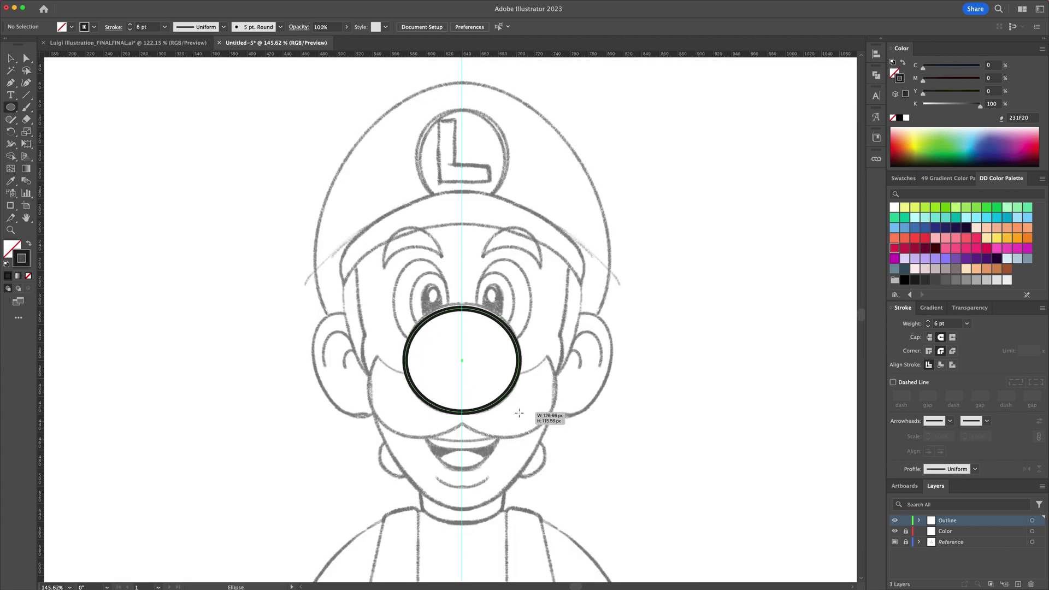
{"action": "key", "text": "v"}
{"action": "left_click", "coordinate": [544, 425]}
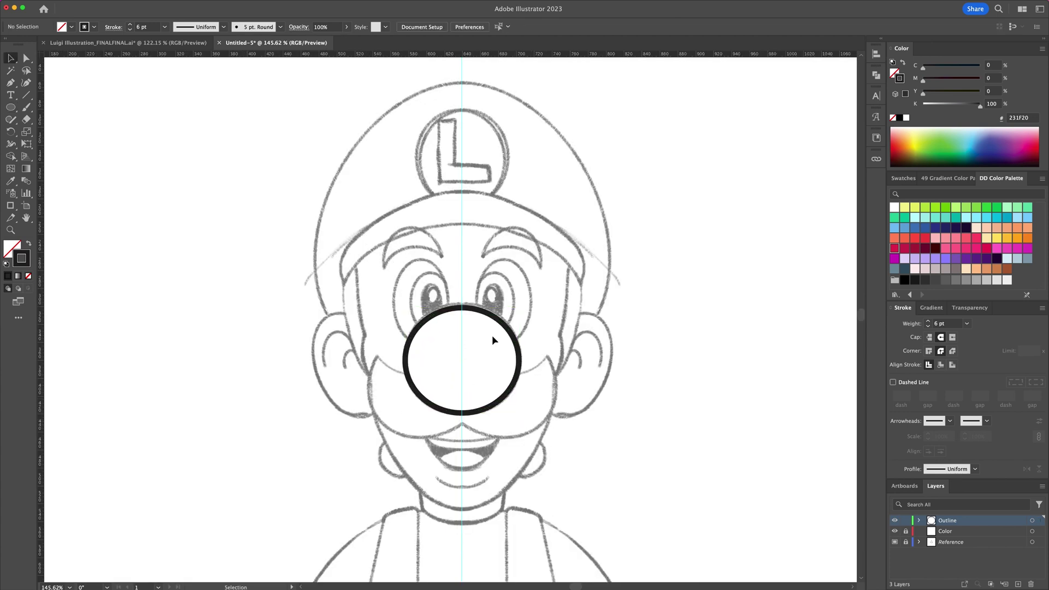
- Draw the left eye's outer ellipse and use Shape Builder to remove the part overlapping the nose
{"action": "key", "text": "l"}
{"action": "left_click_drag", "start_coordinate": [422, 304], "coordinate": [451, 352]}
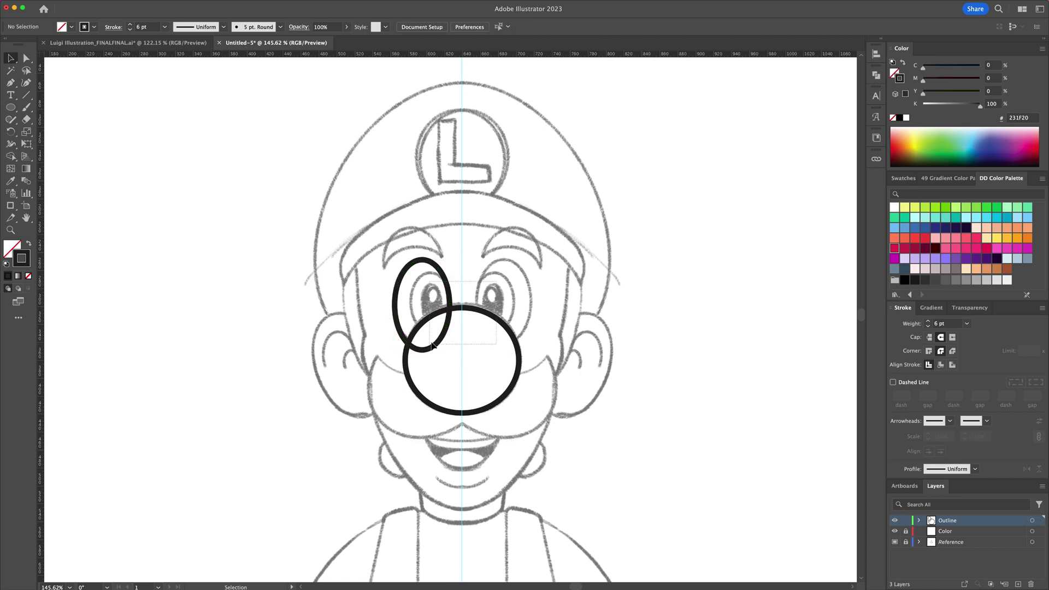
{"action": "key", "text": "ctrl+a"}
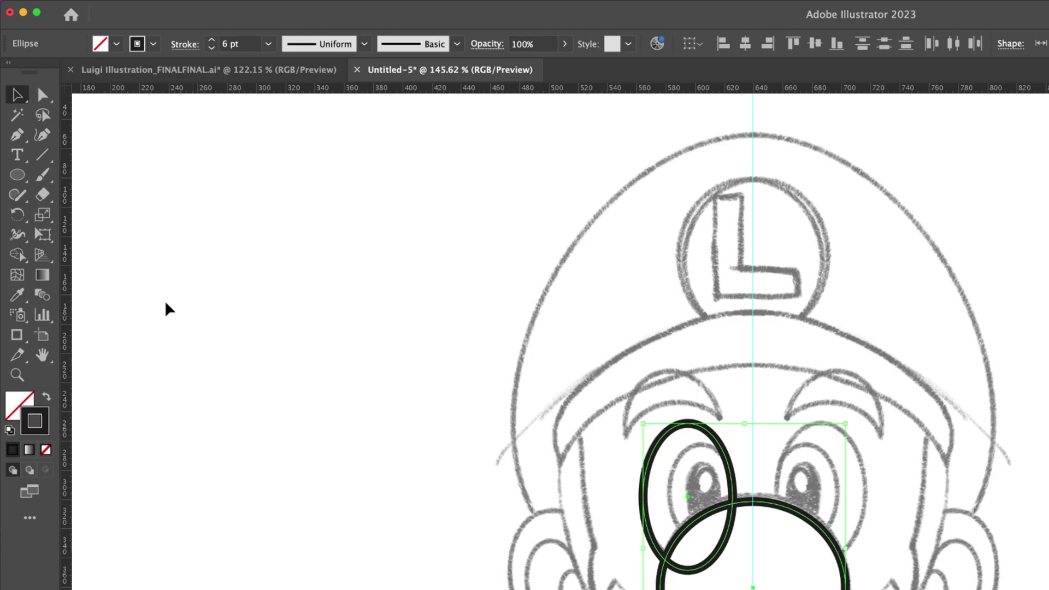
{"action": "key", "text": "shift+m"}
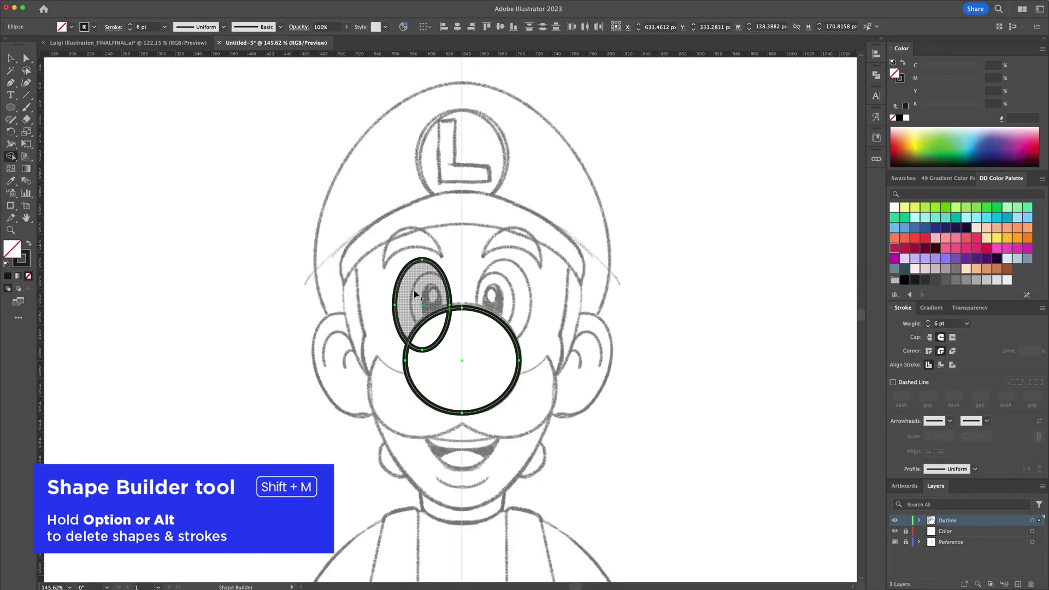
{"action": "left_click", "coordinate": [414, 291]}
{"action": "key", "text": "v"}
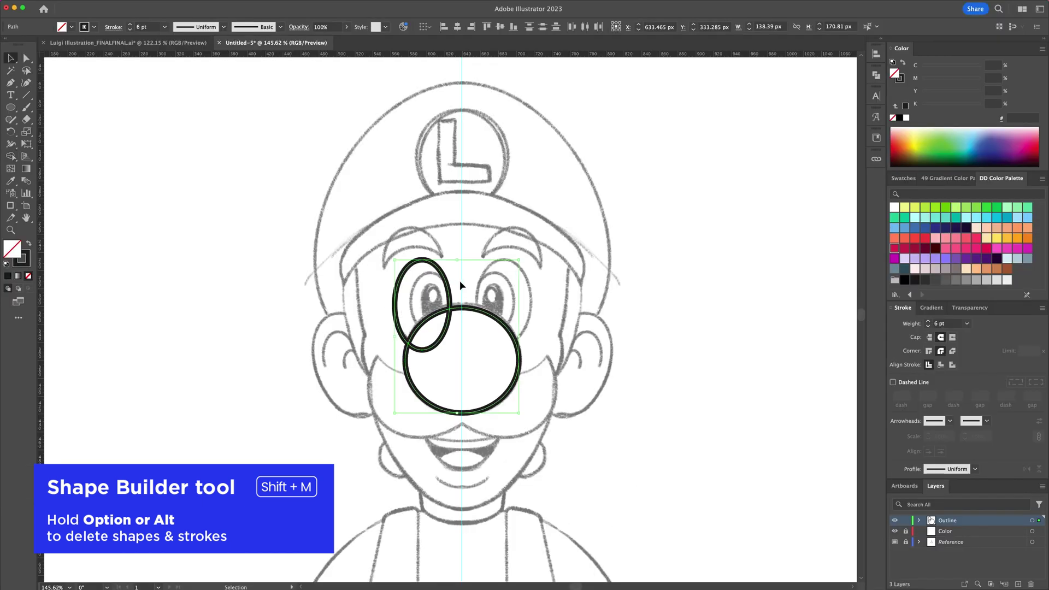
{"action": "left_click", "coordinate": [460, 280]}
{"action": "left_click_drag", "start_coordinate": [453, 309], "coordinate": [501, 261]}
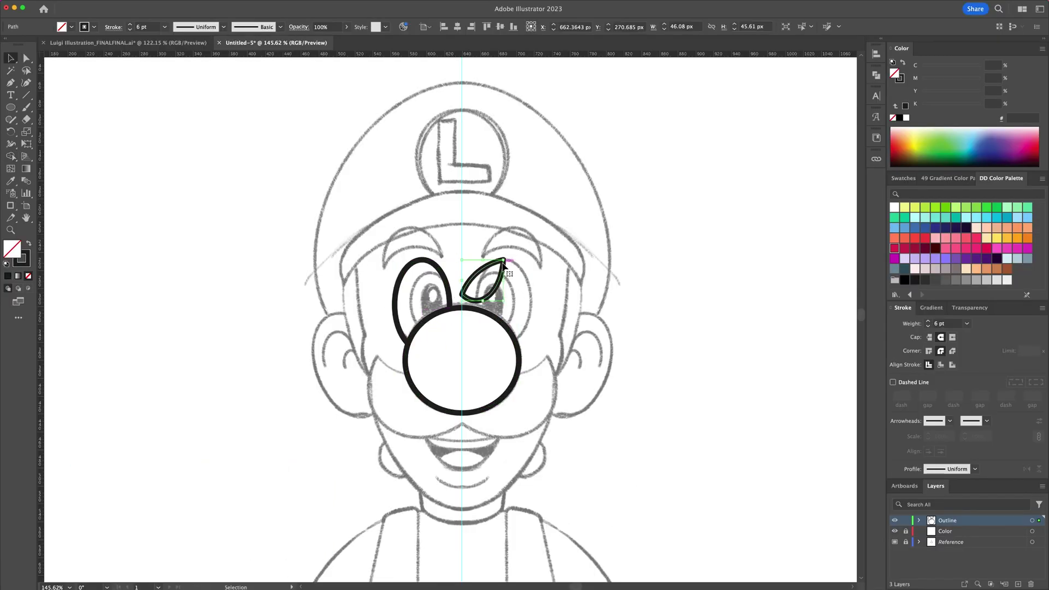
{"action": "key", "text": "Delete"}
- Draw the left eye's middle ellipse, about 42 by 69 px, and cut away its part inside the existing shapes with Shape Builder
{"action": "key", "text": "l"}
{"action": "left_click_drag", "start_coordinate": [411, 274], "coordinate": [449, 335]}
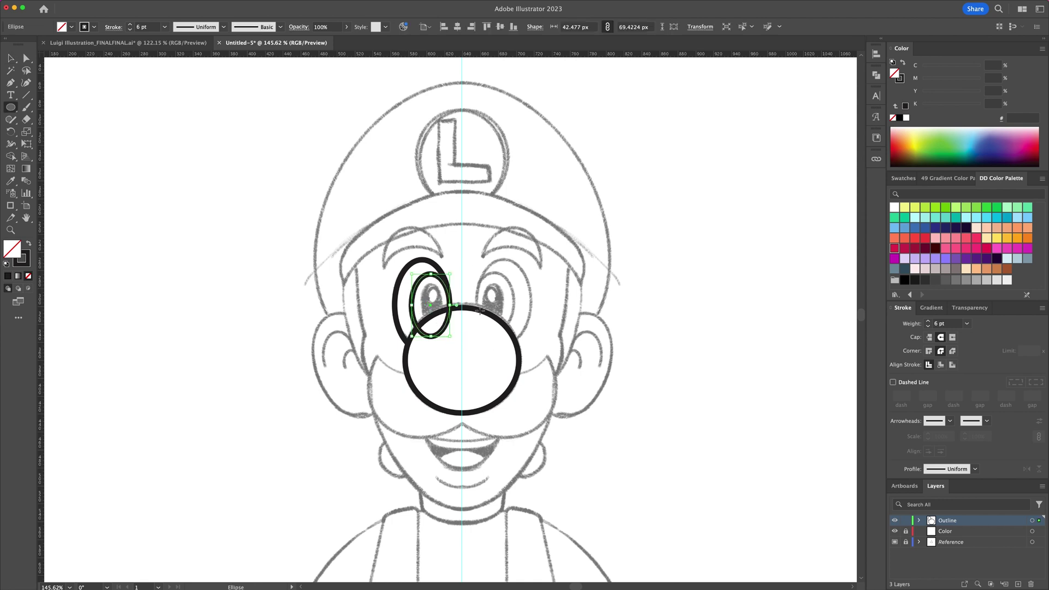
{"action": "key", "text": "v"}
{"action": "left_click", "coordinate": [436, 265], "text": "shift"}
{"action": "key", "text": "shift+m"}
{"action": "left_click", "coordinate": [436, 327], "text": "alt"}
{"action": "key", "text": "super+shift+a"}
- Draw the left pupil as a small ellipse and trim off the part overlapping the nose with Shape Builder
{"action": "key", "text": "l"}
{"action": "left_click_drag", "start_coordinate": [424, 293], "coordinate": [443, 335]}
{"action": "key", "text": "v"}
{"action": "left_click", "coordinate": [428, 274], "text": "shift"}
{"action": "key", "text": "shift+m"}
{"action": "left_click", "coordinate": [433, 327], "text": "alt"}
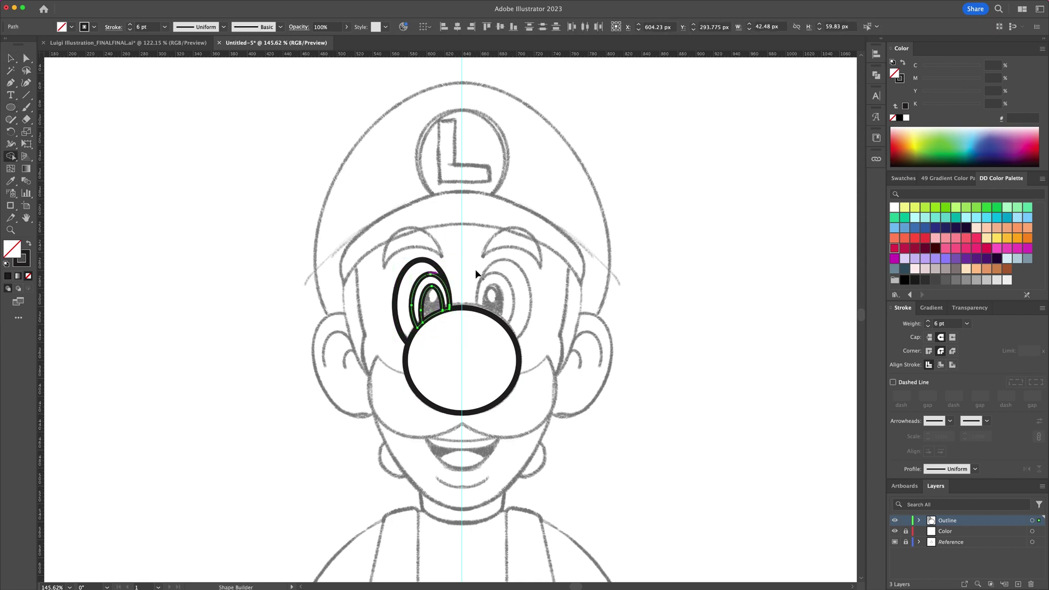
- Draw an ellipse over the left eyebrow and fit an overlapping one along the eyebrow's lower edge
{"action": "scroll", "coordinate": [432, 256], "scroll_direction": "up", "scroll_amount": 5}
{"action": "key", "text": "l"}
{"action": "left_click_drag", "start_coordinate": [357, 217], "coordinate": [456, 345]}
{"action": "key", "text": "v"}
{"action": "left_click_drag", "start_coordinate": [452, 257], "coordinate": [452, 290]}
{"action": "left_click_drag", "start_coordinate": [455, 313], "coordinate": [468, 311]}
{"action": "left_click_drag", "start_coordinate": [458, 278], "coordinate": [446, 257]}
- Cut the two overlapping eyebrow ellipses down to a crescent with Shape Builder and delete the leftover piece
{"action": "left_click", "coordinate": [450, 251], "text": "shift"}
{"action": "key", "text": "shift+m"}
{"action": "left_click", "coordinate": [462, 305], "text": "alt"}
{"action": "key", "text": "v"}
{"action": "key", "text": "super+shift+a"}
{"action": "left_click", "coordinate": [456, 284]}
{"action": "key", "text": "BackSpace"}
- Round the pointed tips of the eyebrow crescent with a corner radius of about 1.12 px
{"action": "key", "text": "a"}
{"action": "left_click", "coordinate": [455, 269]}
{"action": "left_click", "coordinate": [352, 285]}
{"action": "left_click_drag", "start_coordinate": [357, 276], "coordinate": [359, 274]}
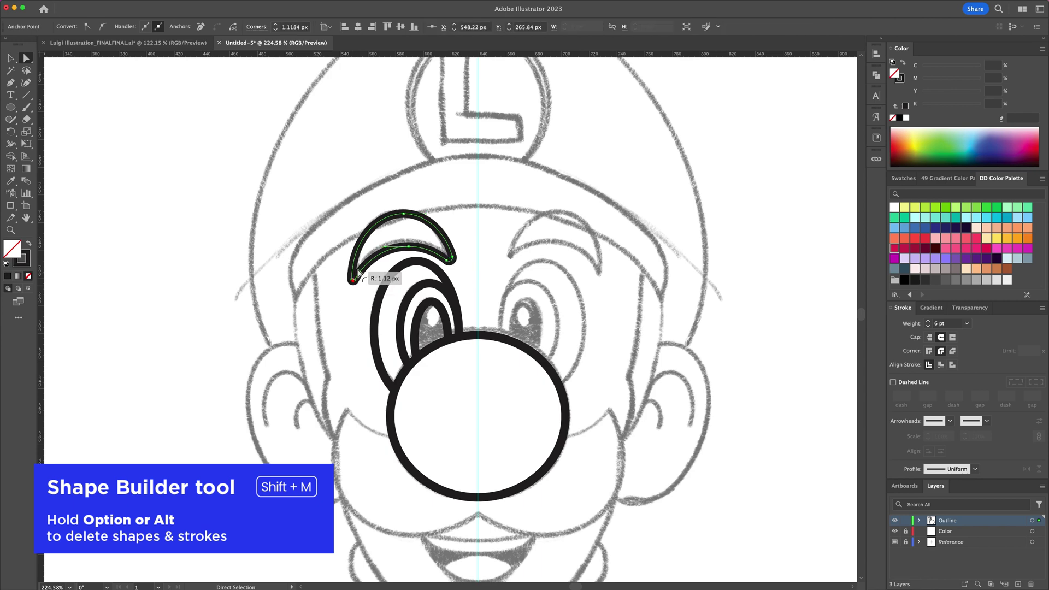
{"action": "key", "text": "v"}
- Draw the left half of the moustache from the nose edge to the centre guide and curve its segments to the sketch
{"action": "left_click_drag", "start_coordinate": [487, 426], "coordinate": [480, 281]}
{"action": "key", "text": "p"}
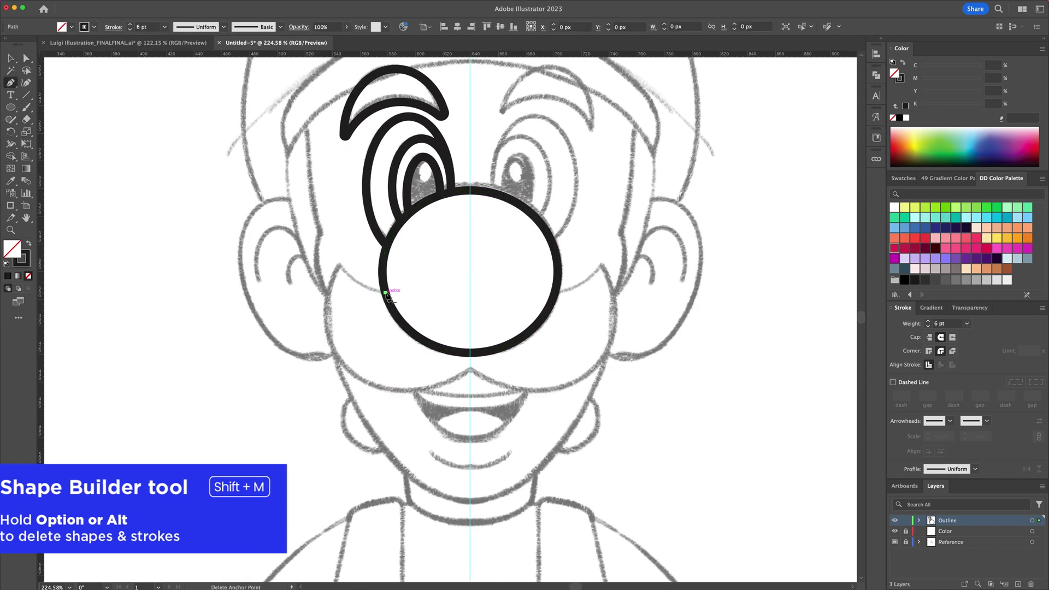
{"action": "left_click", "coordinate": [336, 261]}
{"action": "left_click", "coordinate": [469, 371]}
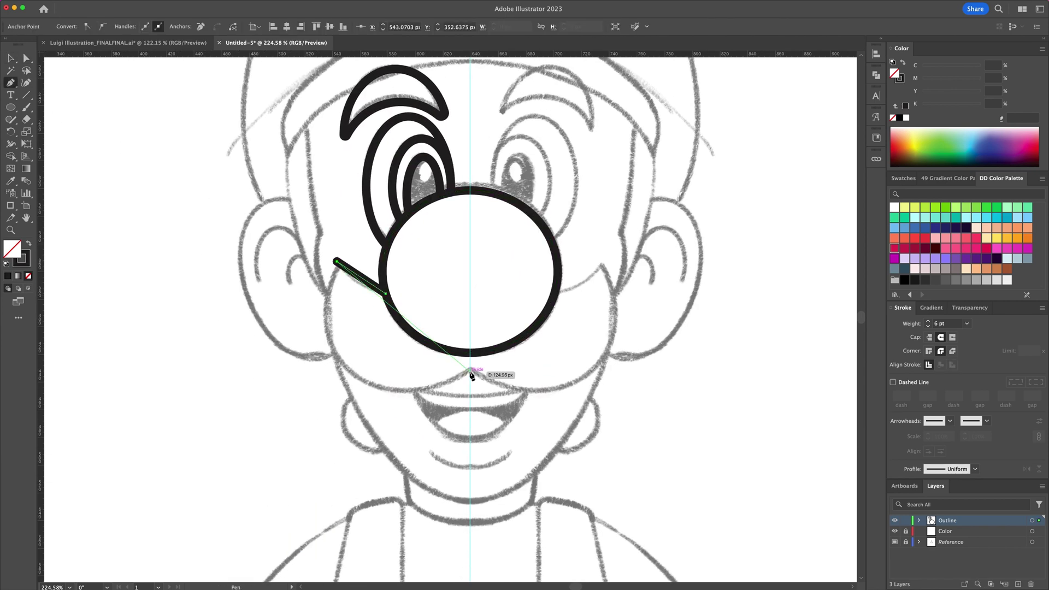
{"action": "key", "text": "v"}
{"action": "left_click", "coordinate": [26, 83]}
{"action": "left_click_drag", "start_coordinate": [393, 309], "coordinate": [337, 355]}
{"action": "left_click", "coordinate": [362, 279]}
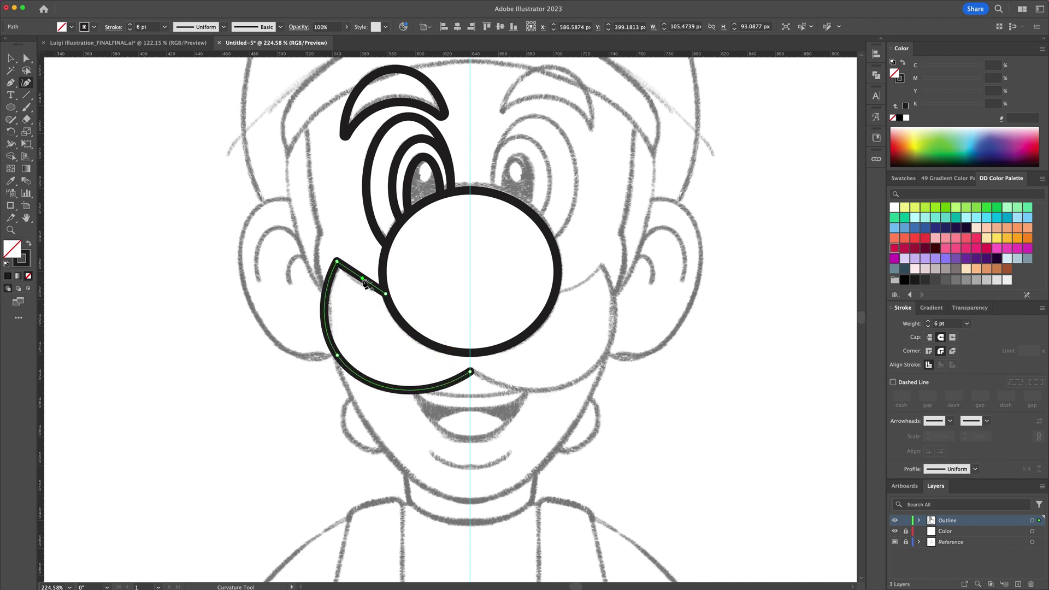
- Draw the left jawline from the chin at the guide up to the moustache and curve it to the sketch
{"action": "key", "text": "p"}
{"action": "scroll", "coordinate": [437, 474], "scroll_direction": "down", "scroll_amount": 2}
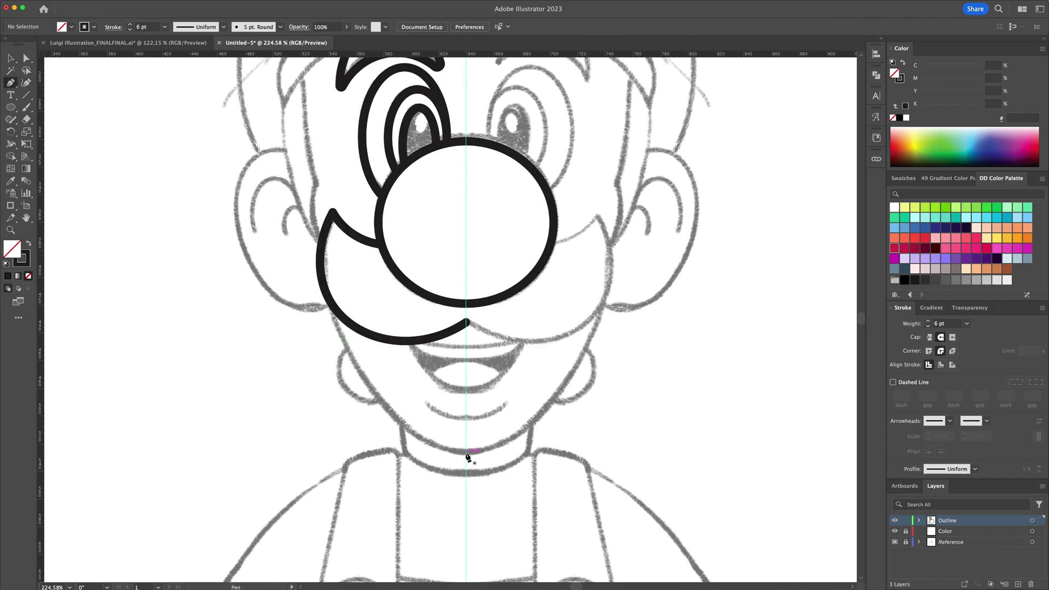
{"action": "left_click", "coordinate": [467, 453]}
{"action": "left_click", "coordinate": [446, 452]}
{"action": "left_click", "coordinate": [327, 297]}
{"action": "key", "text": "shift+grave"}
{"action": "left_click_drag", "start_coordinate": [386, 373], "coordinate": [365, 376]}
- Draw a small ellipse for the bump beside the left jaw and remove the part inside the face with Shape Builder
{"action": "key", "text": "a"}
{"action": "key", "text": "l"}
{"action": "mouse_move", "coordinate": [336, 338]}
{"action": "left_mouse_down"}
{"action": "mouse_move", "coordinate": [408, 404]}
{"action": "mouse_move", "coordinate": [399, 390]}
{"action": "left_mouse_up"}
{"action": "left_click", "coordinate": [403, 420], "text": "shift"}
{"action": "key", "text": "shift+m"}
{"action": "left_click", "coordinate": [389, 373], "text": "alt"}
- Draw an ellipse centred on the guide for the cap brim's upper edge, about 282 by 186 px
{"action": "scroll", "coordinate": [452, 393], "scroll_direction": "down", "scroll_amount": 3}
{"action": "key", "text": "l"}
{"action": "left_click_drag", "start_coordinate": [462, 299], "coordinate": [587, 364]}
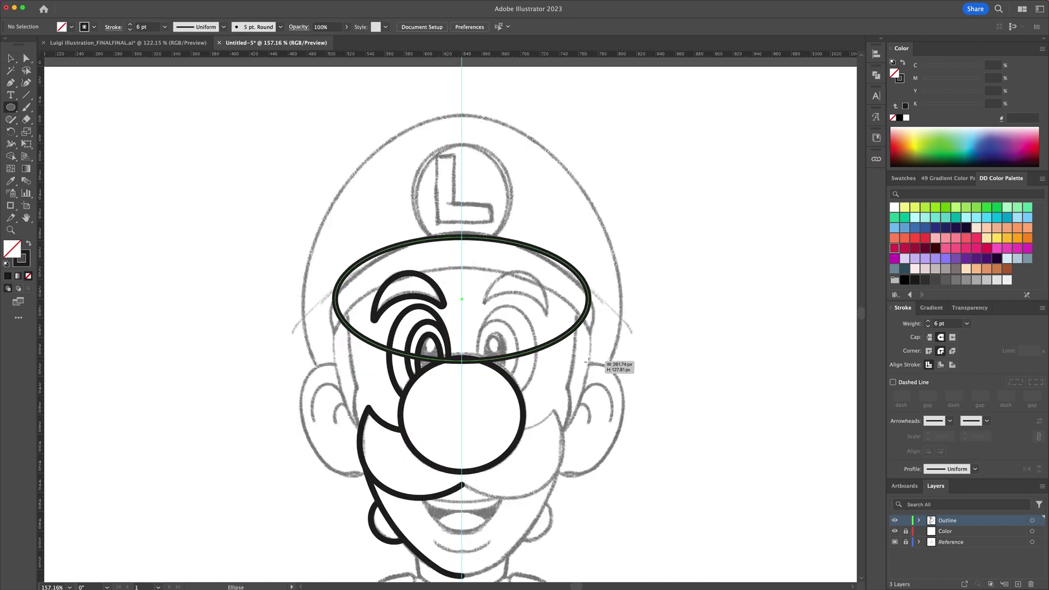
{"action": "left_click_drag", "start_coordinate": [462, 364], "coordinate": [462, 416]}
{"action": "left_click_drag", "start_coordinate": [335, 324], "coordinate": [323, 324]}
- Reduce the brim ellipse to its upper-left arc, ending at the brim's outer corner
{"action": "key", "text": "a"}
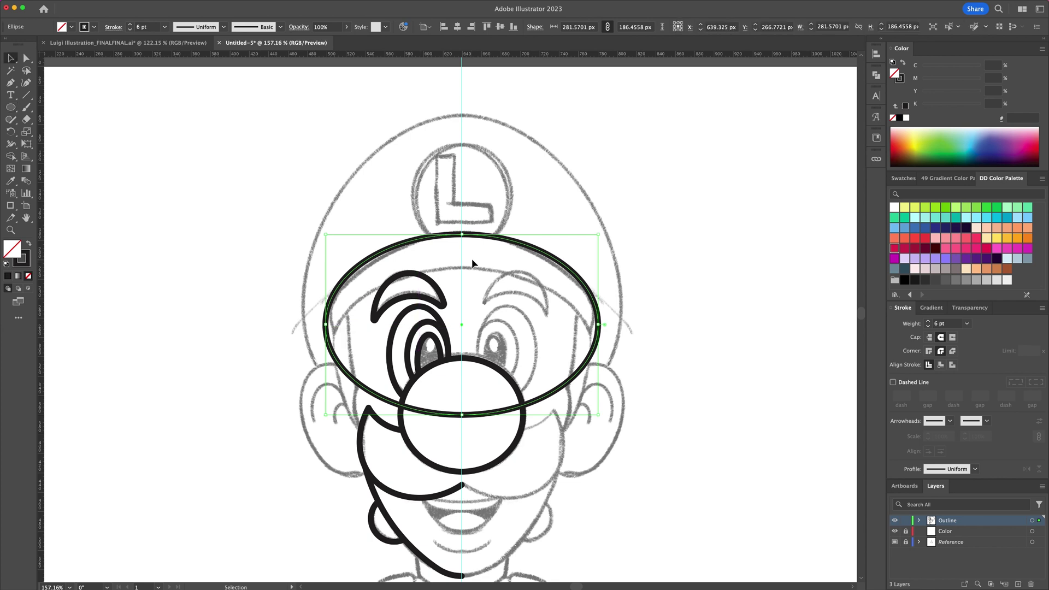
{"action": "key", "text": "Delete"}
{"action": "left_click", "coordinate": [461, 414]}
{"action": "key", "text": "Delete"}
{"action": "key", "text": "p"}
{"action": "left_click", "coordinate": [331, 298]}
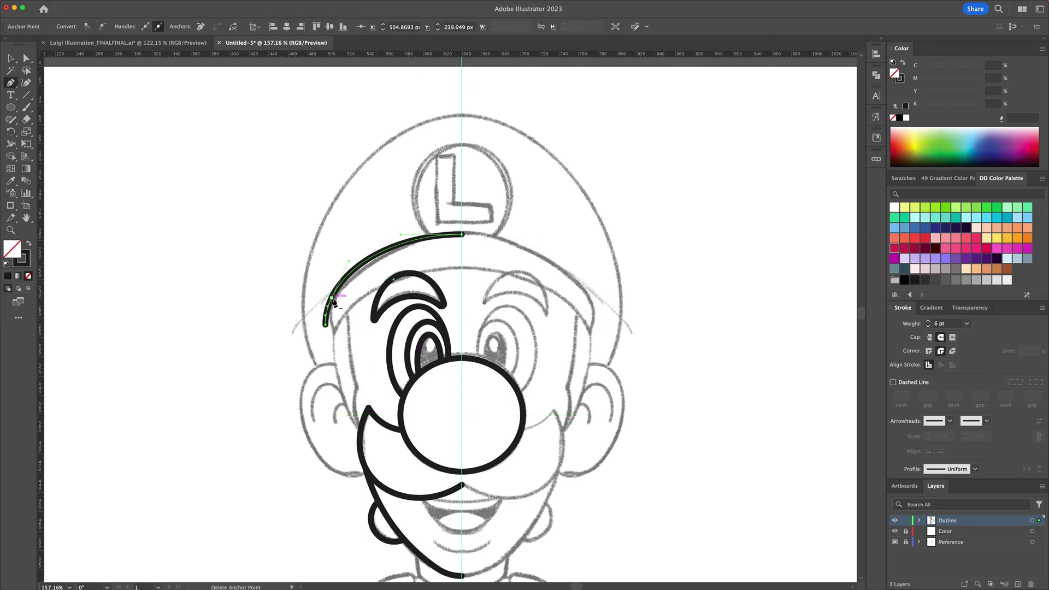
{"action": "key", "text": "a"}
{"action": "left_click", "coordinate": [326, 325]}
{"action": "key", "text": "Delete"}
- Copy the brim arc down to the brim's lower edge and connect the two arcs' outer ends with a straight line
{"action": "key", "text": "v"}
{"action": "left_click_drag", "start_coordinate": [445, 236], "coordinate": [447, 267]}
{"action": "left_click", "coordinate": [362, 334]}
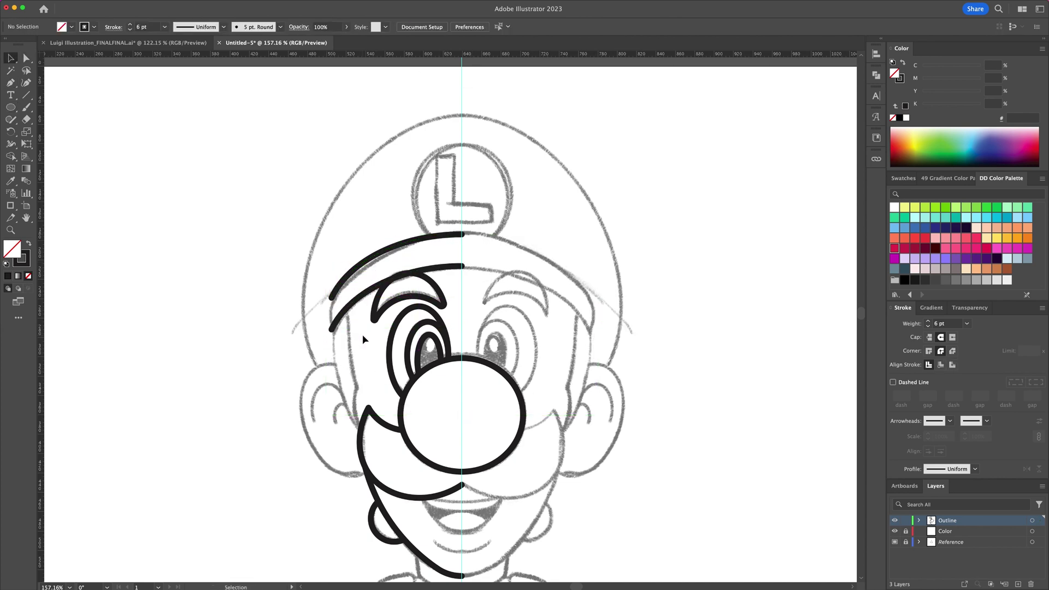
{"action": "key", "text": "p"}
{"action": "left_click", "coordinate": [331, 329]}
{"action": "left_click", "coordinate": [331, 298]}
{"action": "key", "text": "v"}
{"action": "left_click", "coordinate": [348, 356]}
- Round the upper outer corner of the cap brim
{"action": "key", "text": "a"}
{"action": "left_click", "coordinate": [331, 298]}
{"action": "left_click_drag", "start_coordinate": [340, 300], "coordinate": [351, 302]}
{"action": "key", "text": "v"}
{"action": "left_click", "coordinate": [353, 333]}
- Remove the lower brim line inside the left eyebrow with Shape Builder
{"action": "left_click", "coordinate": [400, 278]}
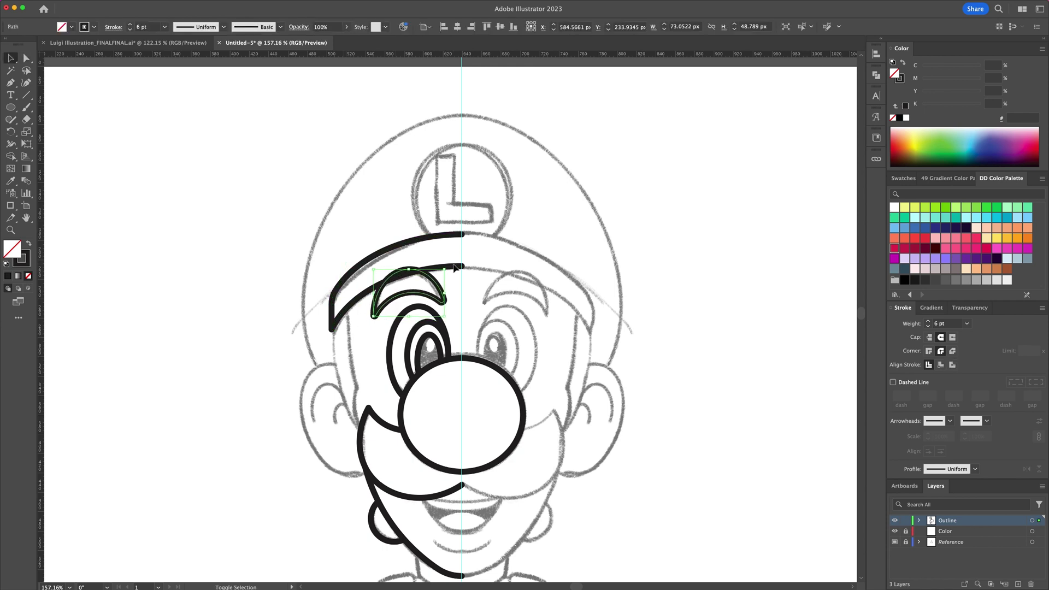
{"action": "left_click", "coordinate": [454, 266], "text": "shift"}
{"action": "key", "text": "shift+m"}
{"action": "left_click", "coordinate": [403, 275], "text": "alt"}
{"action": "key", "text": "v"}
{"action": "left_click", "coordinate": [533, 299]}
- Draw an ellipse centred on the guide and stretch it to the cap's outline, about 402 px tall
{"action": "key", "text": "l"}
{"action": "mouse_move", "coordinate": [462, 211]}
{"action": "left_mouse_down"}
{"action": "mouse_move", "coordinate": [482, 266]}
{"action": "mouse_move", "coordinate": [515, 306]}
{"action": "left_mouse_up"}
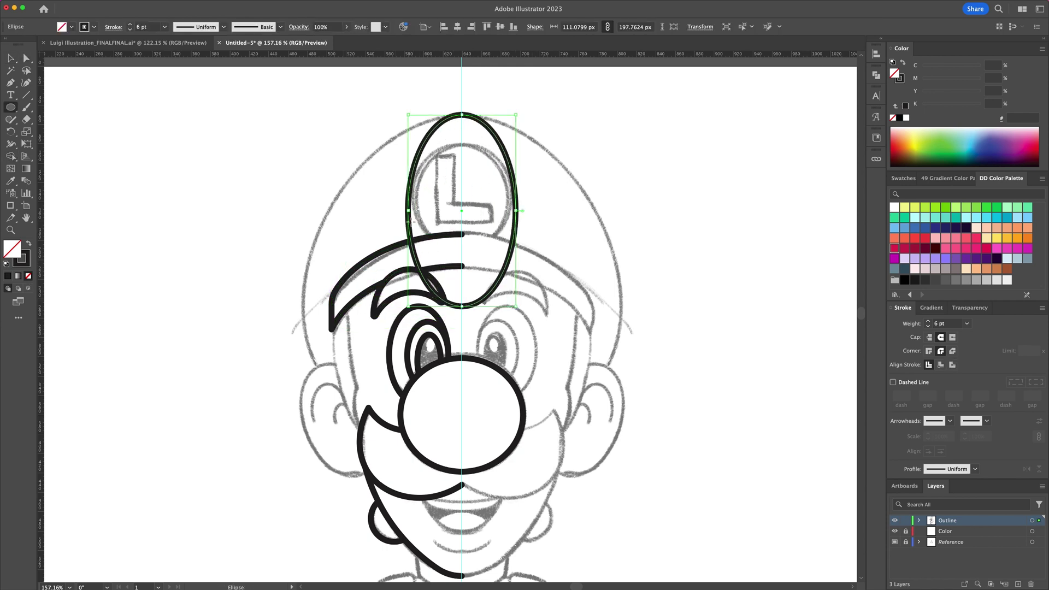
{"action": "left_click_drag", "start_coordinate": [409, 218], "coordinate": [463, 507]}
{"action": "left_click_drag", "start_coordinate": [312, 309], "coordinate": [304, 309]}
- Delete the right half of the cap ellipse and shorten its left arc so that it ends at the ear
{"action": "key", "text": "a"}
{"action": "left_click_drag", "start_coordinate": [634, 273], "coordinate": [551, 389]}
{"action": "key", "text": "Delete"}
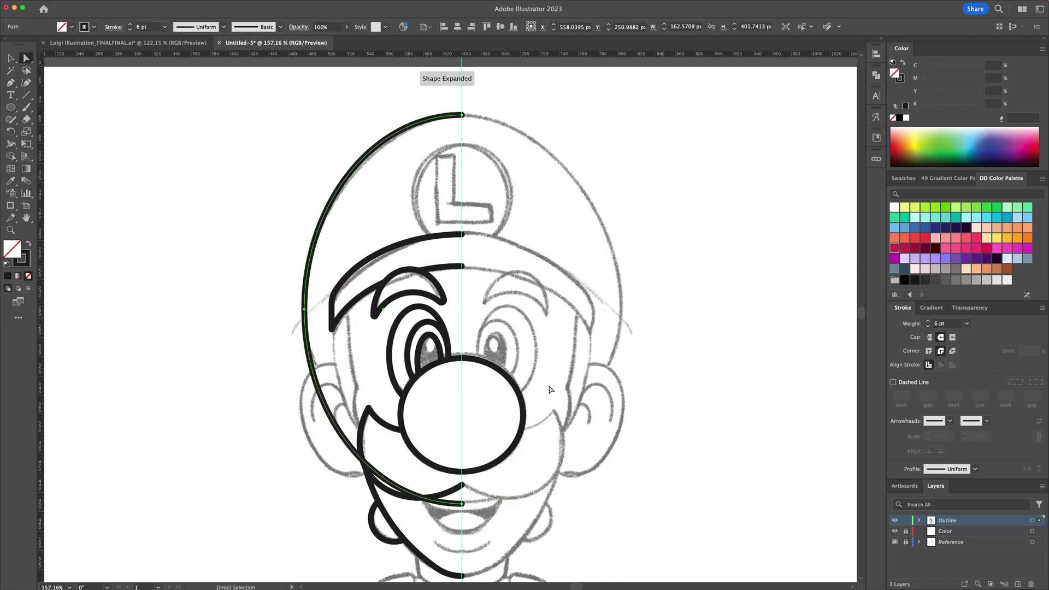
{"action": "key", "text": "p"}
{"action": "left_click", "coordinate": [316, 381]}
{"action": "key", "text": "a"}
{"action": "left_click", "coordinate": [461, 503]}
{"action": "key", "text": "Delete"}
- Draw the sideburn's outer line from the brim corner to the moustache and bend it outward to the sketch
{"action": "key", "text": "p"}
{"action": "left_click", "coordinate": [338, 226]}
{"action": "left_click", "coordinate": [387, 403]}
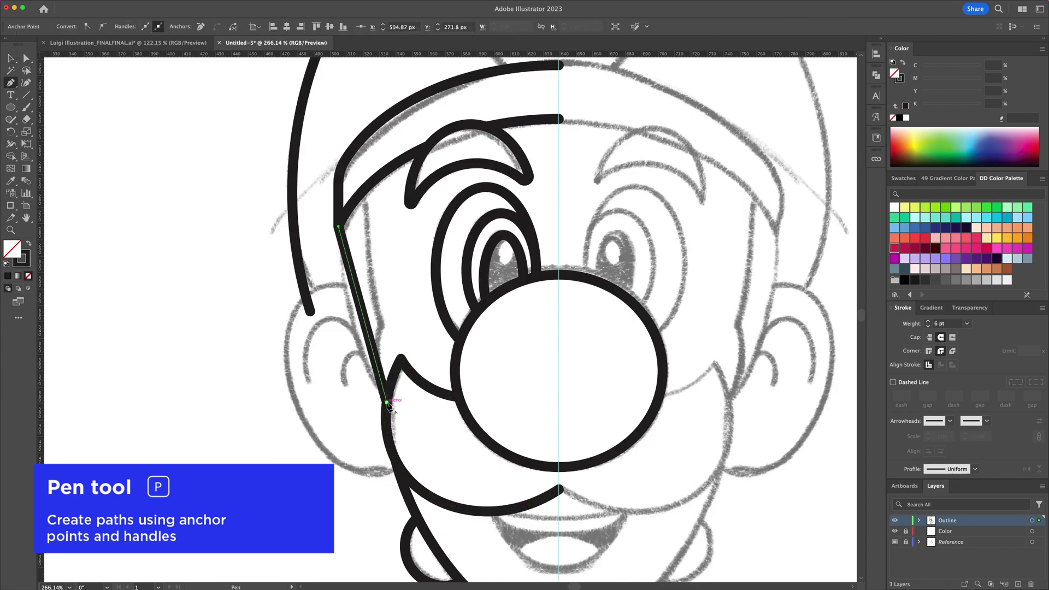
{"action": "left_click_drag", "start_coordinate": [359, 300], "coordinate": [348, 304]}
{"action": "key", "text": "super+shift+a"}
- Draw the sideburn's inner line from the brim down to the moustache and curve it along the sketch
{"action": "left_click", "coordinate": [363, 190]}
{"action": "left_click", "coordinate": [381, 323]}
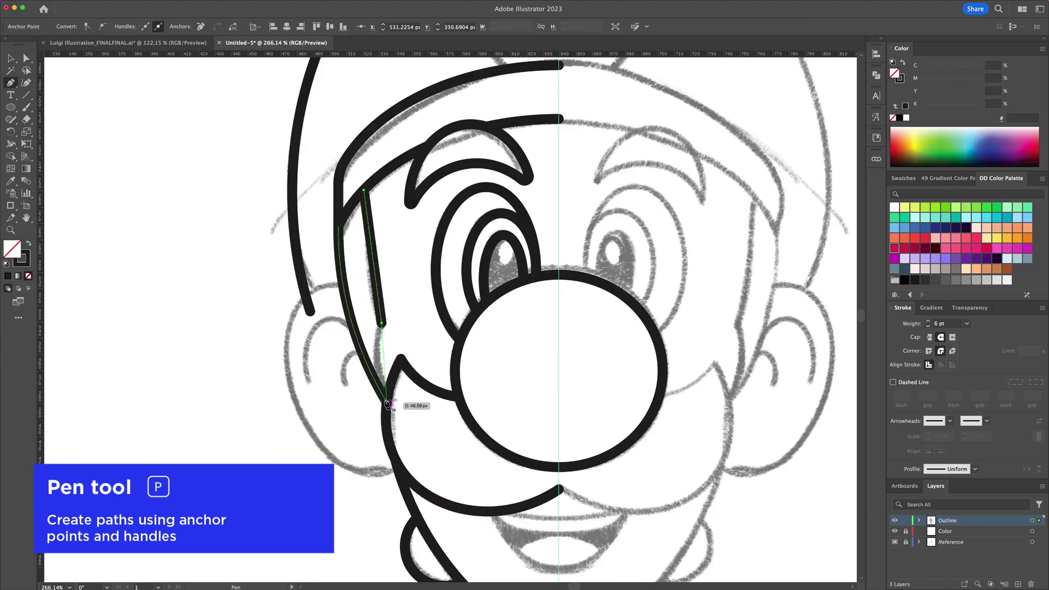
{"action": "key", "text": "shift+grave"}
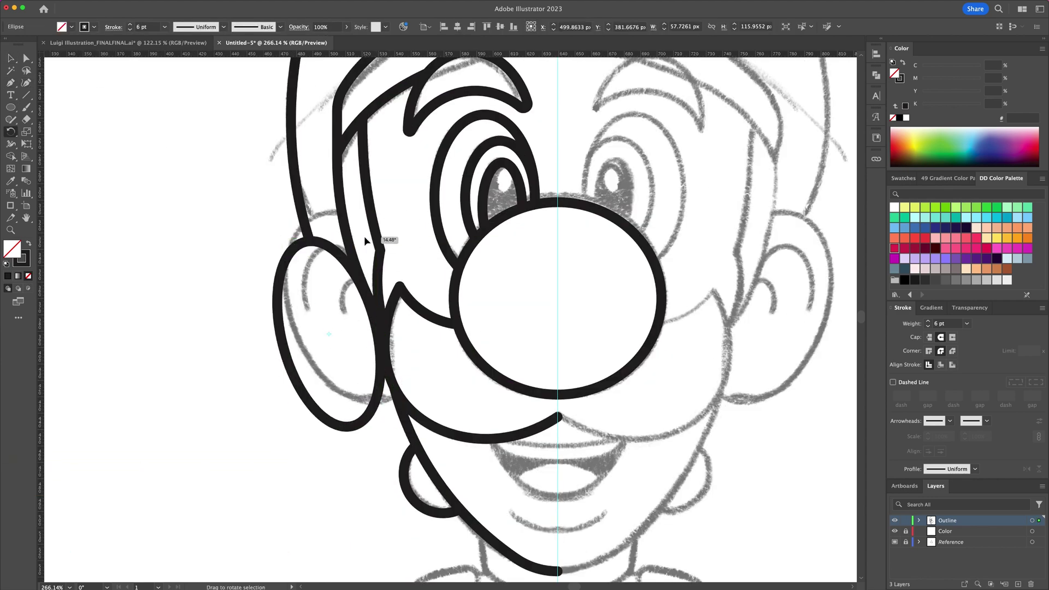
- Fit a tilted ellipse of about 80 by 117 px to the left ear and trim the cap line inside it
{"action": "left_click_drag", "start_coordinate": [364, 236], "coordinate": [410, 292]}
{"action": "left_click_drag", "start_coordinate": [433, 384], "coordinate": [446, 384]}
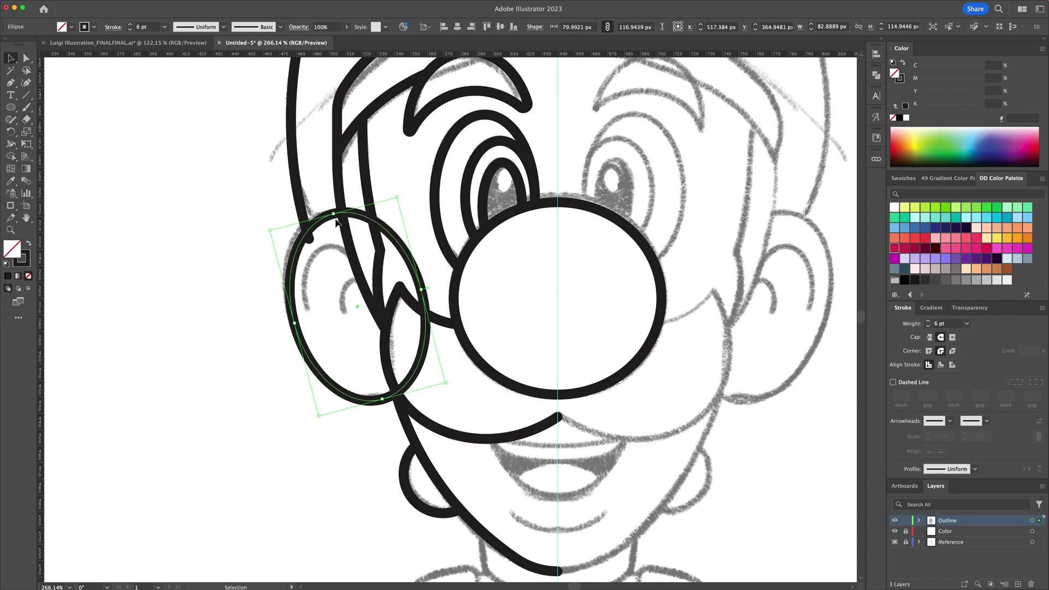
{"action": "left_click", "coordinate": [300, 204], "text": "shift"}
{"action": "key", "text": "shift+m"}
{"action": "left_click", "coordinate": [309, 239], "text": "alt"}
- Remove the parts of the ear ellipse that overlap the sideburn and moustache with Shape Builder
{"action": "key", "text": "v"}
{"action": "left_click", "coordinate": [350, 248], "text": "shift"}
{"action": "left_click", "coordinate": [384, 340], "text": "shift"}
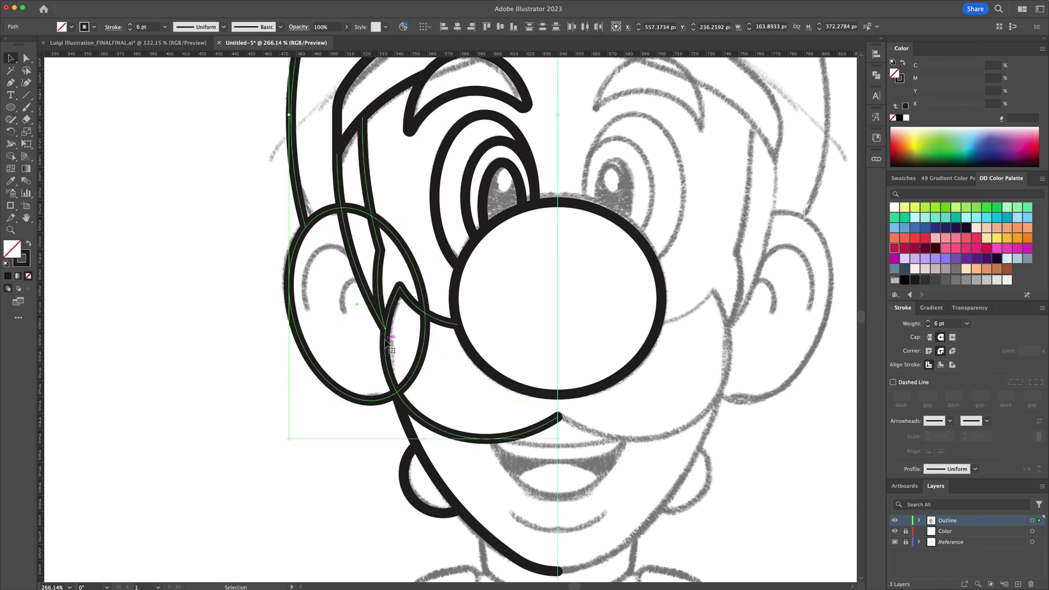
{"action": "key", "text": "shift+m"}
{"action": "left_click", "coordinate": [390, 231], "text": "alt"}
{"action": "left_click", "coordinate": [427, 344], "text": "alt"}
{"action": "key", "text": "v"}
{"action": "left_click", "coordinate": [355, 426]}
- Draw two short inner-ear lines inside the left ear and bend them into arcs that follow the sketch
{"action": "key", "text": "p"}
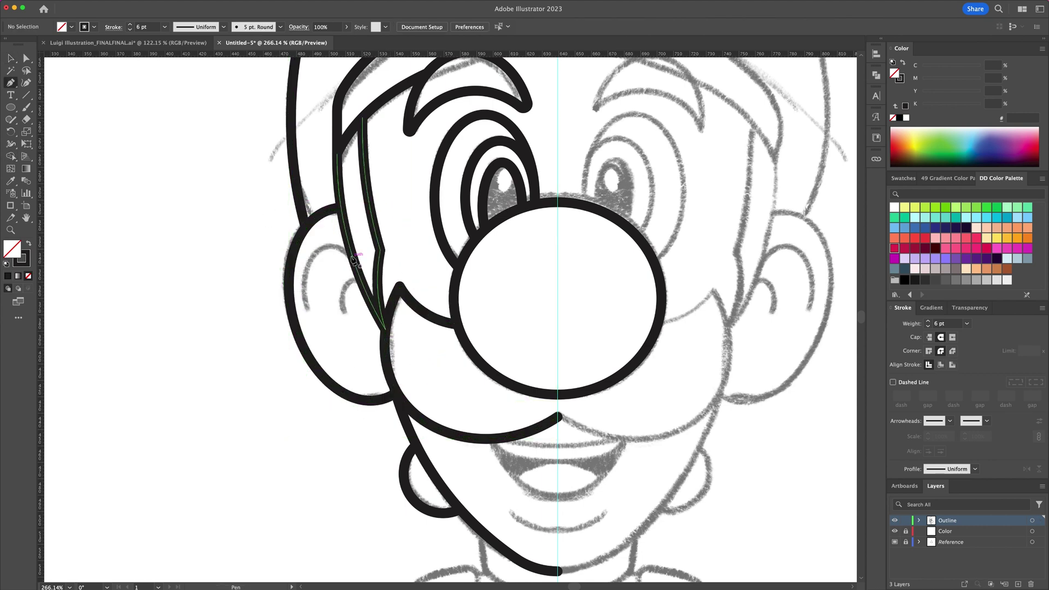
{"action": "left_click", "coordinate": [308, 304]}
{"action": "left_click", "coordinate": [351, 257]}
{"action": "left_click", "coordinate": [342, 310]}
{"action": "left_click", "coordinate": [361, 282]}
{"action": "left_click", "coordinate": [26, 82]}
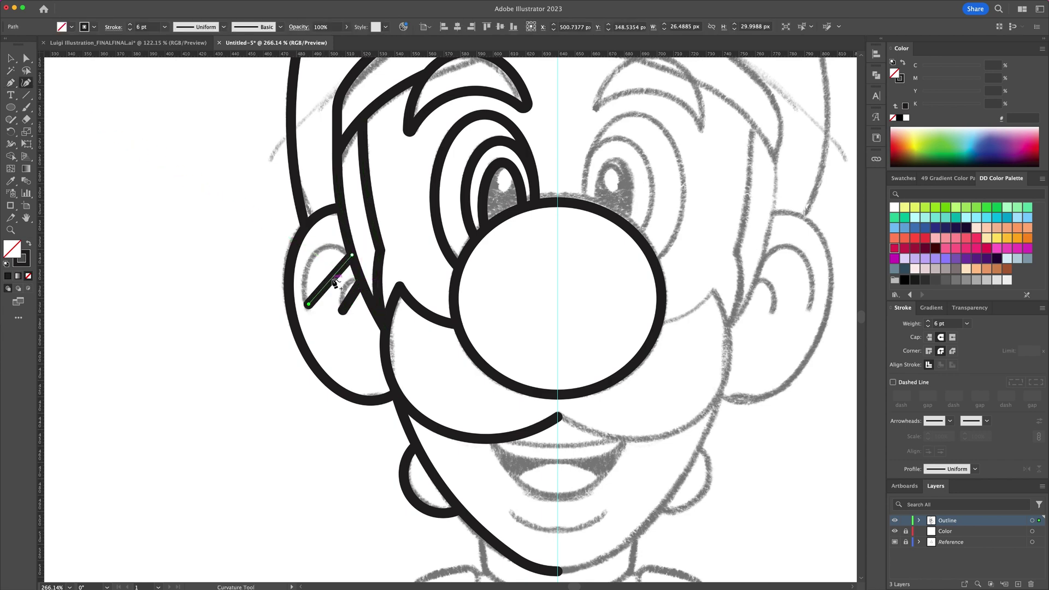
{"action": "left_click_drag", "start_coordinate": [331, 280], "coordinate": [327, 250]}
{"action": "left_click_drag", "start_coordinate": [354, 296], "coordinate": [345, 287]}
- Draw an ellipse for the highlight in the left pupil and give it a white fill without a stroke
{"action": "scroll", "coordinate": [502, 180], "scroll_direction": "up", "scroll_amount": 1}
{"action": "key", "text": "l"}
{"action": "mouse_move", "coordinate": [425, 212]}
{"action": "left_mouse_down"}
{"action": "mouse_move", "coordinate": [520, 313]}
{"action": "mouse_move", "coordinate": [458, 331]}
{"action": "left_mouse_up"}
{"action": "left_click", "coordinate": [903, 63]}
{"action": "left_click", "coordinate": [906, 118]}
{"action": "key", "text": "v"}
- Fit an ellipse of about 107 by 115 px, centred on the guide, to the cap's emblem
{"action": "scroll", "coordinate": [448, 218], "scroll_direction": "down", "scroll_amount": 3}
{"action": "key", "text": "l"}
{"action": "key", "text": "v"}
{"action": "left_click_drag", "start_coordinate": [519, 262], "coordinate": [524, 261]}
- Delete the right half of the emblem ellipse and trim the part overlapping the cap brim with Shape Builder
{"action": "key", "text": "a"}
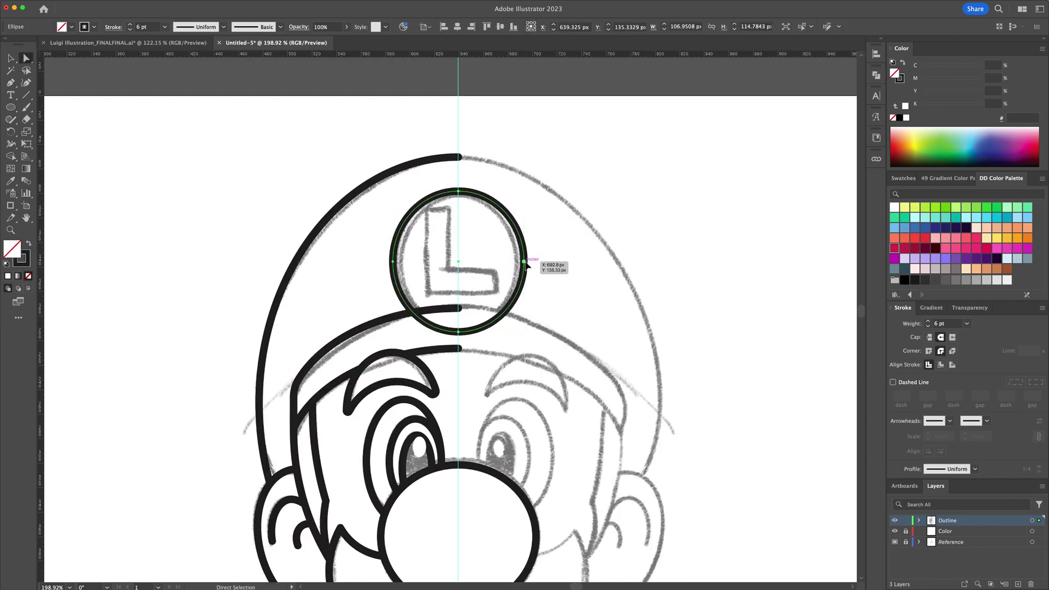
{"action": "left_click", "coordinate": [525, 261]}
{"action": "key", "text": "Delete"}
{"action": "key", "text": "v"}
{"action": "left_click", "coordinate": [437, 310], "text": "shift"}
{"action": "key", "text": "shift+m"}
- Draw an ellipse of about 131 by 46 px for the upper lip and trim it to the arc between moustache and centre guide
{"action": "key", "text": "l"}
{"action": "left_click_drag", "start_coordinate": [465, 315], "coordinate": [583, 356]}
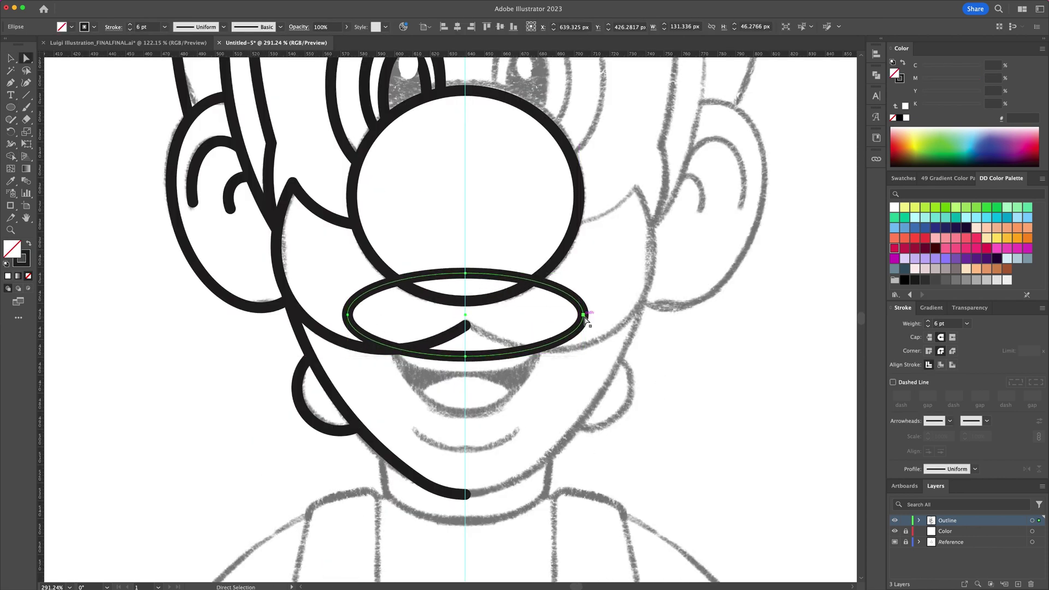
{"action": "key", "text": "a"}
{"action": "left_click", "coordinate": [583, 314]}
{"action": "key", "text": "Delete"}
{"action": "key", "text": "v"}
{"action": "left_click", "coordinate": [450, 335], "text": "shift"}
{"action": "left_click", "coordinate": [387, 379]}
- Fit an ellipse of about 79 by 70 px, centred on the guide, to the sketched lower edge of the mouth
{"action": "key", "text": "l"}
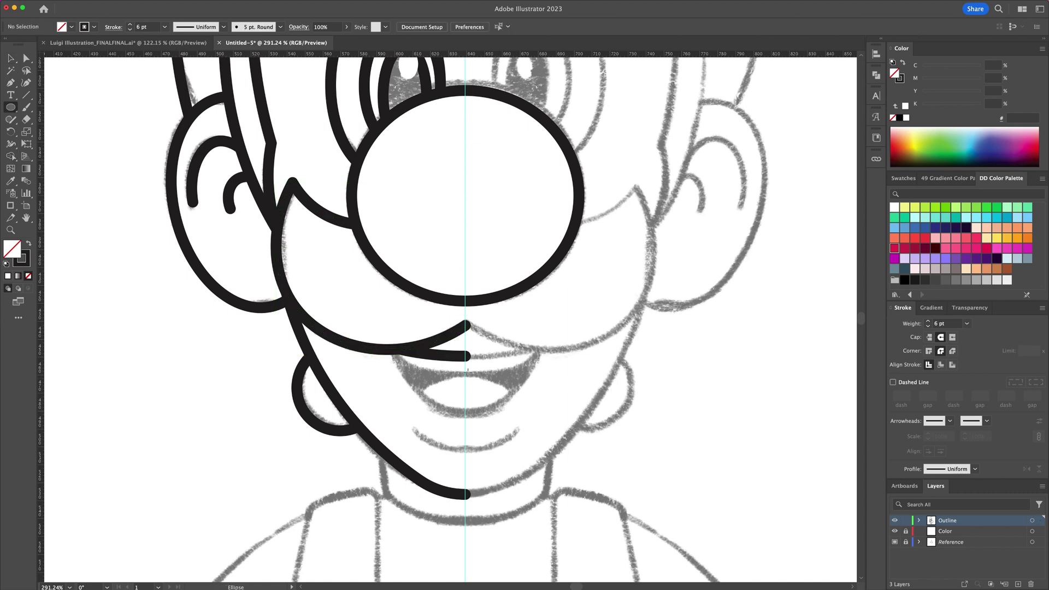
{"action": "left_click_drag", "start_coordinate": [465, 356], "coordinate": [517, 412]}
{"action": "left_click_drag", "start_coordinate": [516, 356], "coordinate": [533, 356]}
{"action": "left_click_drag", "start_coordinate": [465, 301], "coordinate": [465, 287]}
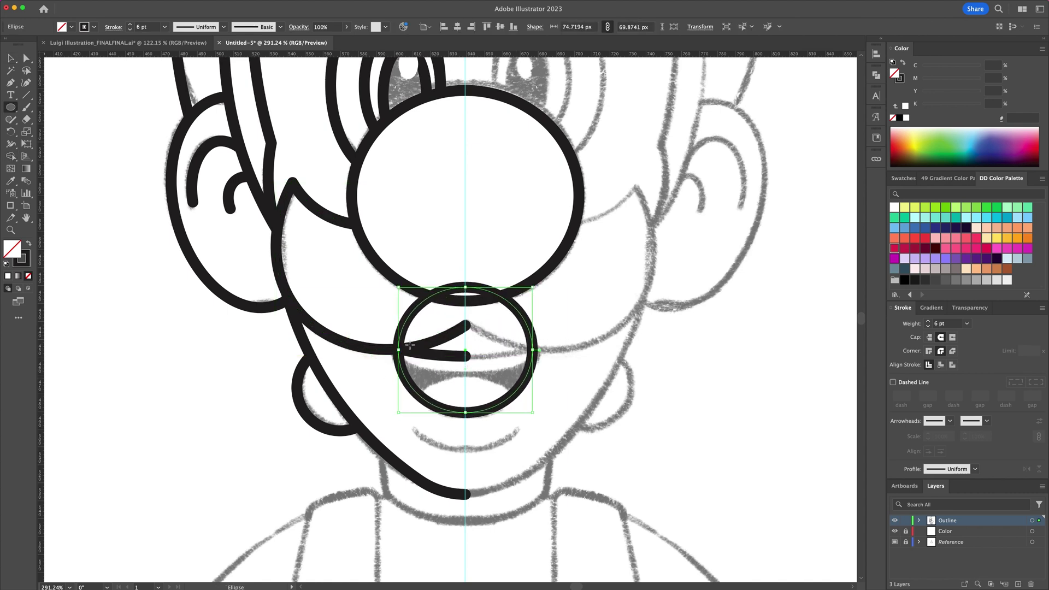
{"action": "left_click_drag", "start_coordinate": [397, 350], "coordinate": [395, 350]}
- Delete the right and top anchor points of the mouth ellipse, keeping only its lower-left curve
{"action": "key", "text": "v"}
{"action": "key", "text": "a"}
{"action": "left_click", "coordinate": [536, 350]}
{"action": "key", "text": "Delete"}
{"action": "left_click", "coordinate": [465, 288]}
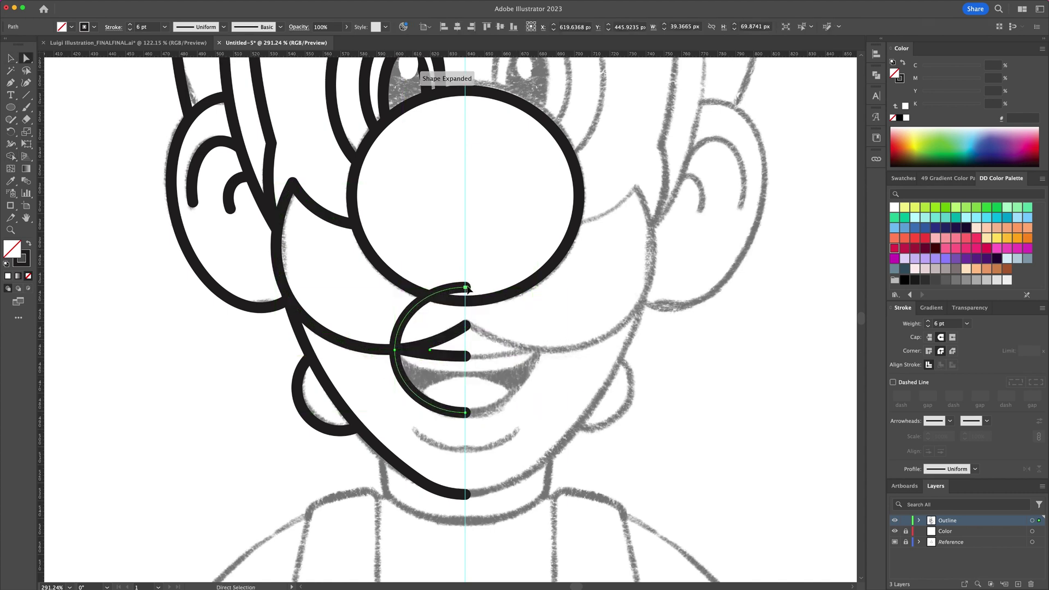
{"action": "key", "text": "Delete"}
{"action": "left_click", "coordinate": [517, 376]}
- Draw an ellipse about 68 px wide for the chin crease and reduce it to its lower-left quarter
{"action": "key", "text": "l"}
{"action": "mouse_move", "coordinate": [463, 413]}
{"action": "left_mouse_down"}
{"action": "mouse_move", "coordinate": [533, 442]}
{"action": "mouse_move", "coordinate": [525, 452]}
{"action": "left_mouse_up"}
{"action": "key", "text": "a"}
{"action": "left_click", "coordinate": [464, 377]}
{"action": "key", "text": "Delete"}
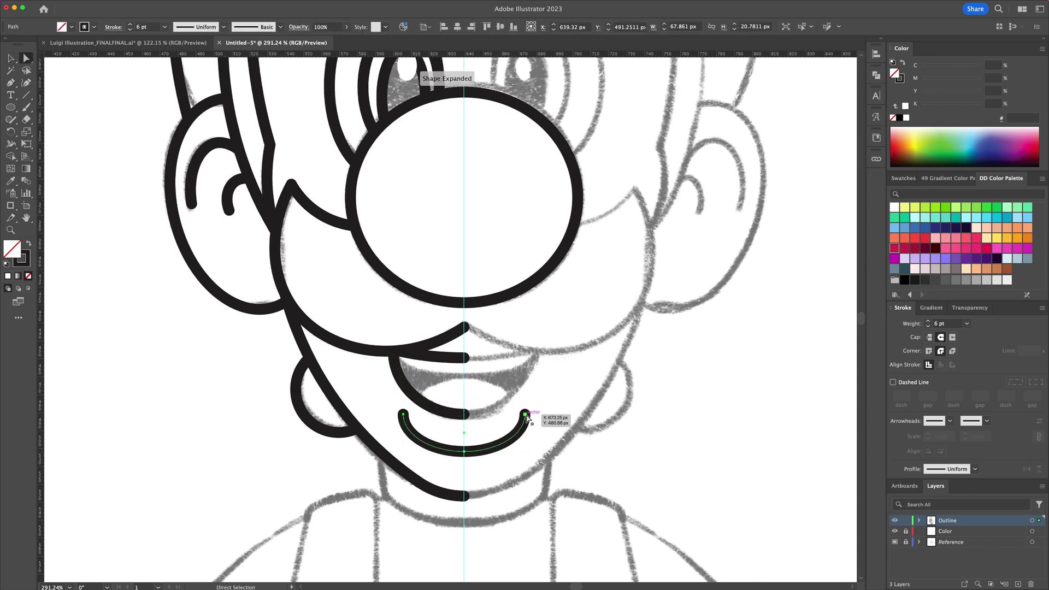
{"action": "left_click", "coordinate": [525, 414]}
{"action": "key", "text": "Delete"}
- Shorten the outer end of the chin crease by adding an anchor point and deleting the end point beyond it
{"action": "left_click", "coordinate": [417, 437]}
{"action": "left_click", "coordinate": [404, 415]}
{"action": "key", "text": "Delete"}
{"action": "left_click", "coordinate": [504, 414]}
- Duplicate the upper lip line straight down to form the lower edge of the teeth
{"action": "key", "text": "v"}
{"action": "left_click_drag", "start_coordinate": [447, 357], "coordinate": [447, 381]}
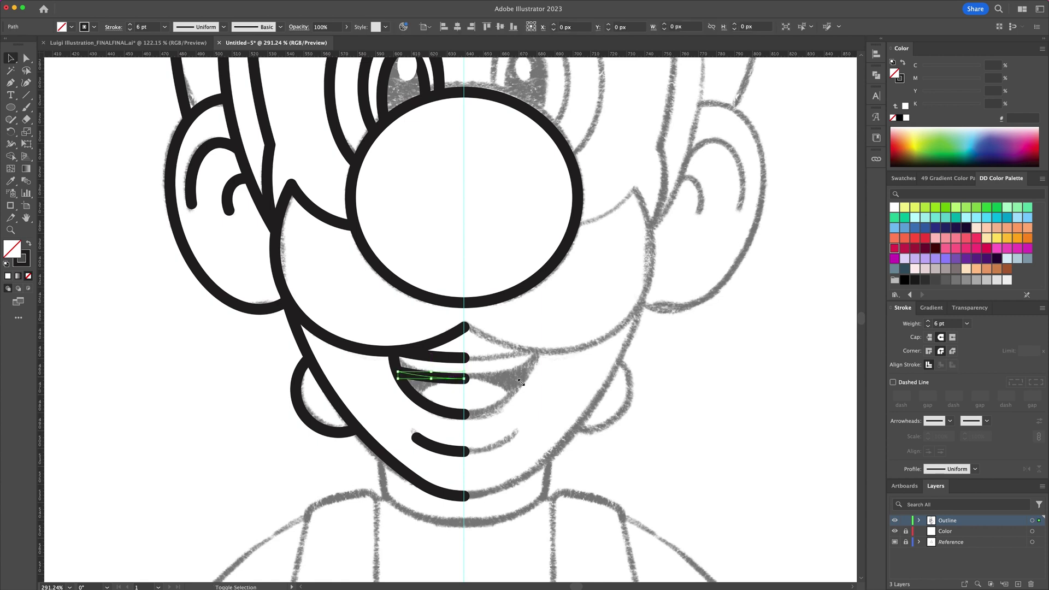
{"action": "left_click", "coordinate": [526, 379]}
- Draw an ellipse of about 71 by 52 px for the tongue and delete its right and bottom anchor points
{"action": "key", "text": "l"}
{"action": "left_click_drag", "start_coordinate": [464, 426], "coordinate": [528, 472]}
{"action": "key", "text": "a"}
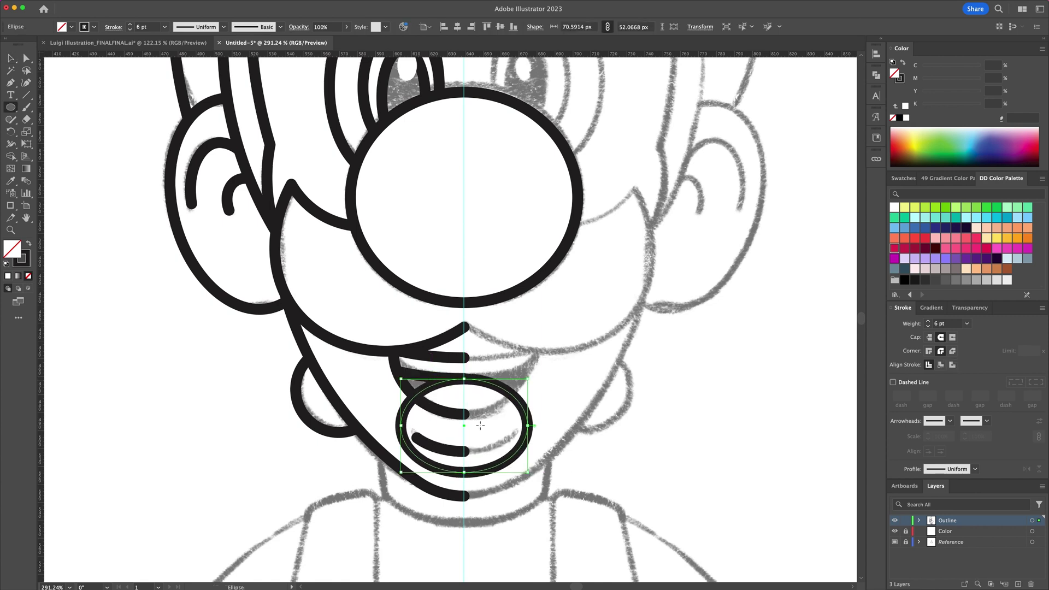
{"action": "left_click", "coordinate": [527, 425]}
{"action": "key", "text": "Delete"}
{"action": "left_click", "coordinate": [463, 473]}
{"action": "key", "text": "Delete"}
- Trim the part of the tongue curve that extends outside the mouth with Shape Builder
{"action": "left_click", "coordinate": [443, 413], "text": "shift"}
{"action": "key", "text": "shift+m"}
{"action": "left_click", "coordinate": [400, 411], "text": "alt"}
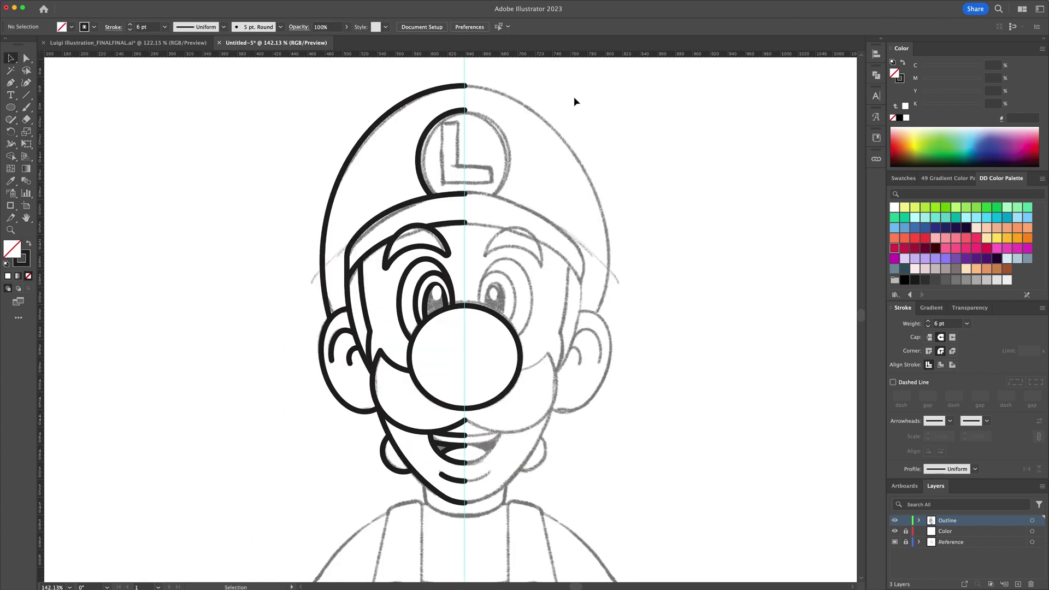
- Reflect a copy of the left-half head outlines across the vertical centre axis and swap both pupils' stroke for a solid fill
{"action": "left_click_drag", "start_coordinate": [334, 526], "coordinate": [441, 446]}
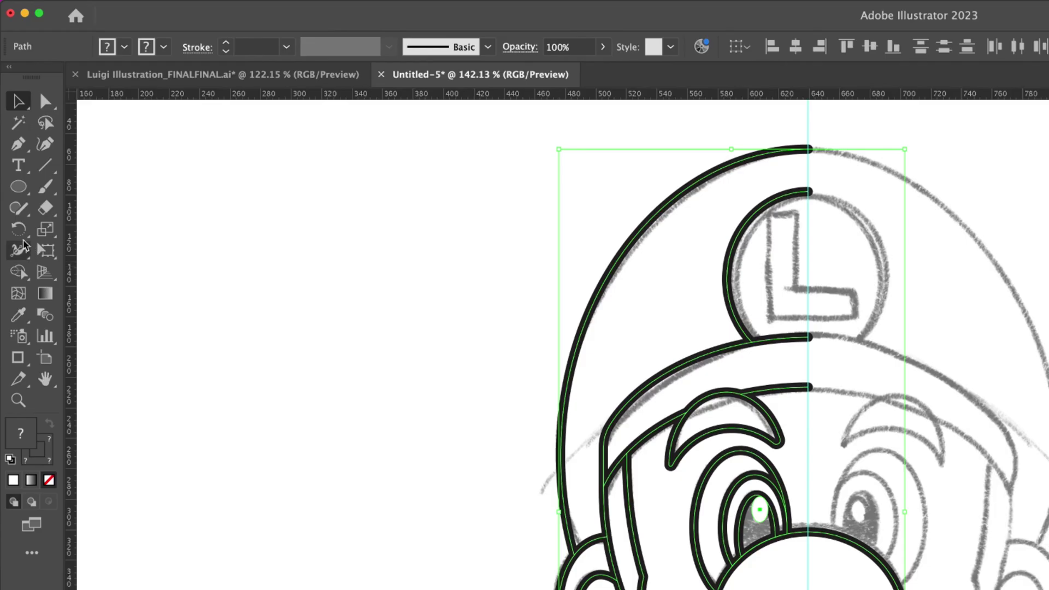
{"action": "left_click", "coordinate": [10, 132]}
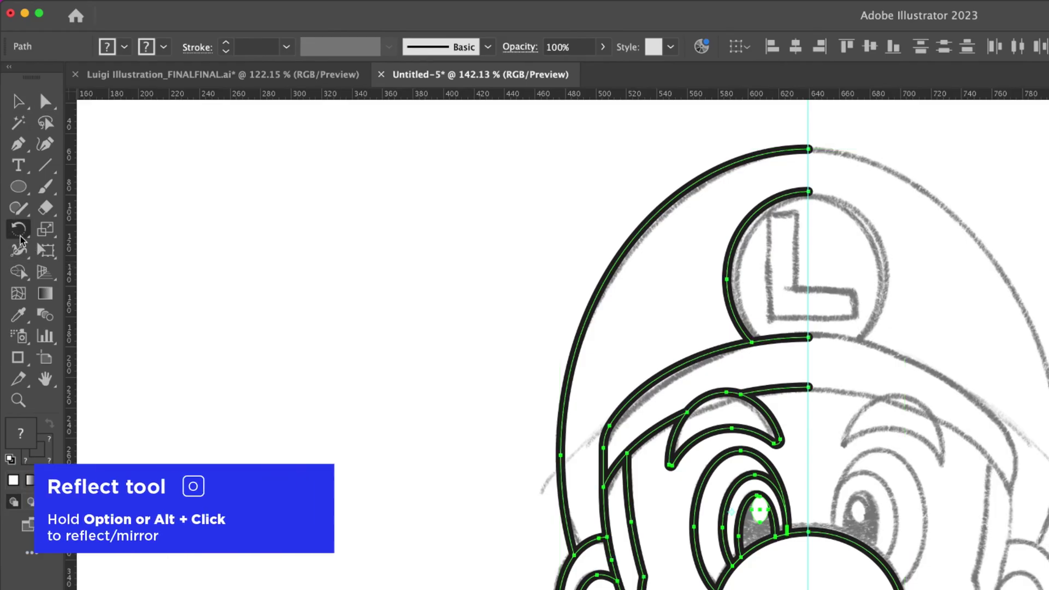
{"action": "left_click_drag", "start_coordinate": [79, 254], "coordinate": [79, 254]}
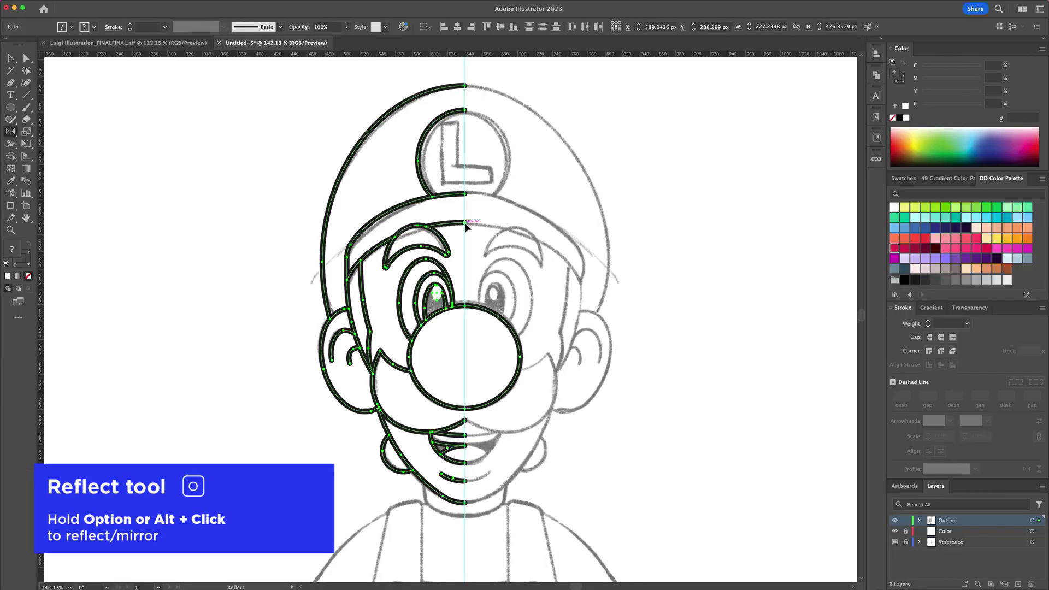
{"action": "left_click", "coordinate": [809, 389], "text": "alt"}
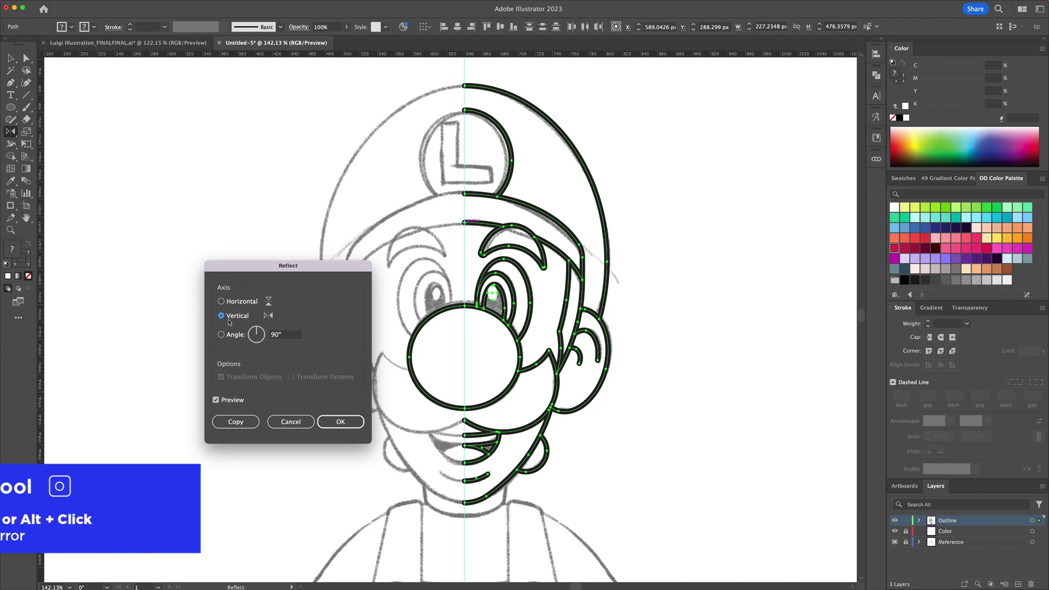
{"action": "left_click", "coordinate": [235, 422]}
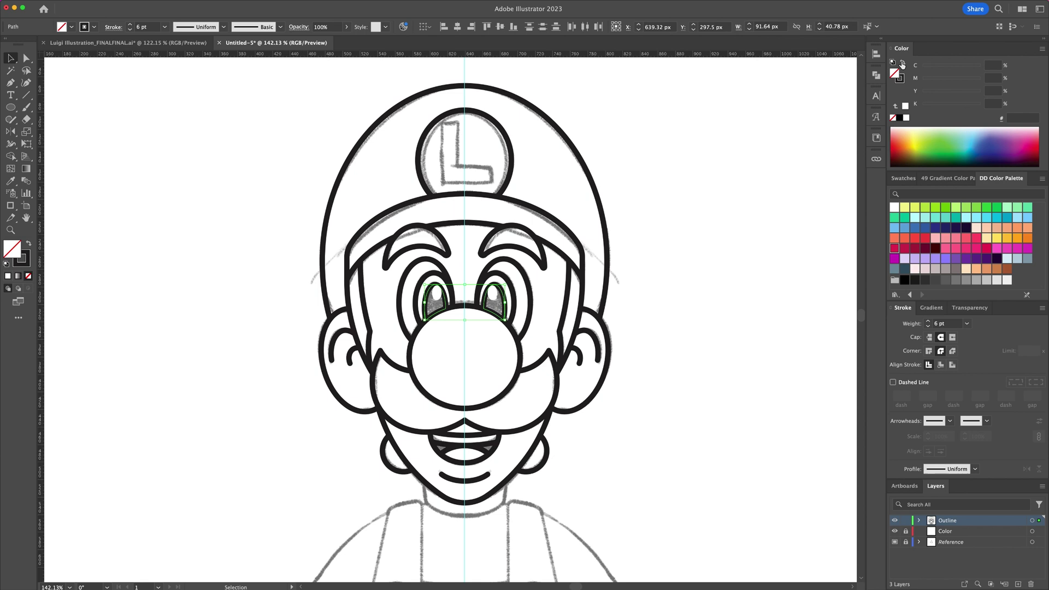
{"action": "left_click", "coordinate": [902, 64]}
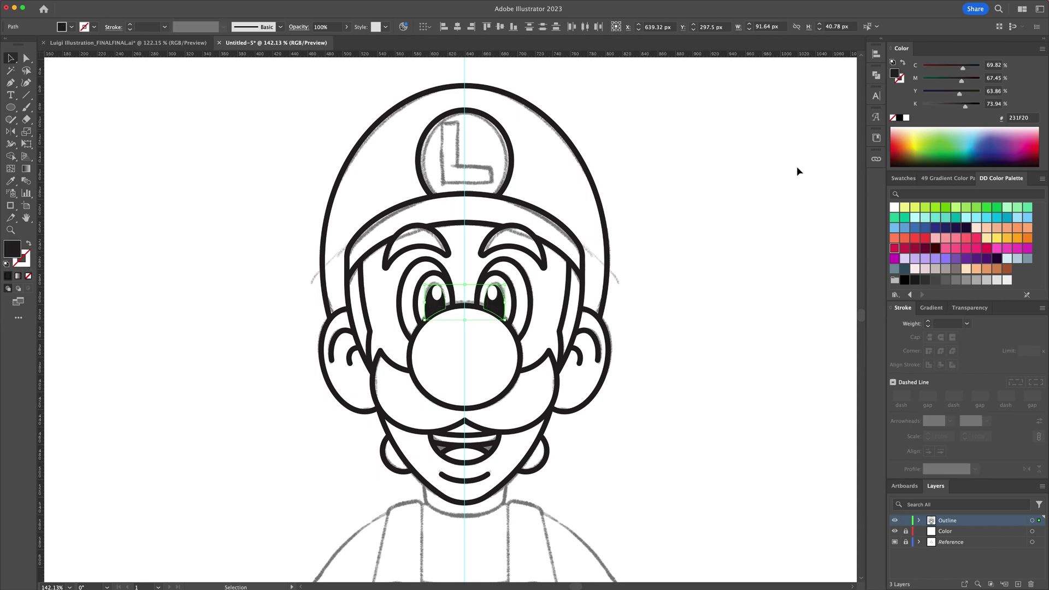
- Draw an ellipse under the chin, reduce it to its lower-left arc and raise it onto the sketched collar
{"action": "left_click_drag", "start_coordinate": [474, 315], "coordinate": [535, 334]}
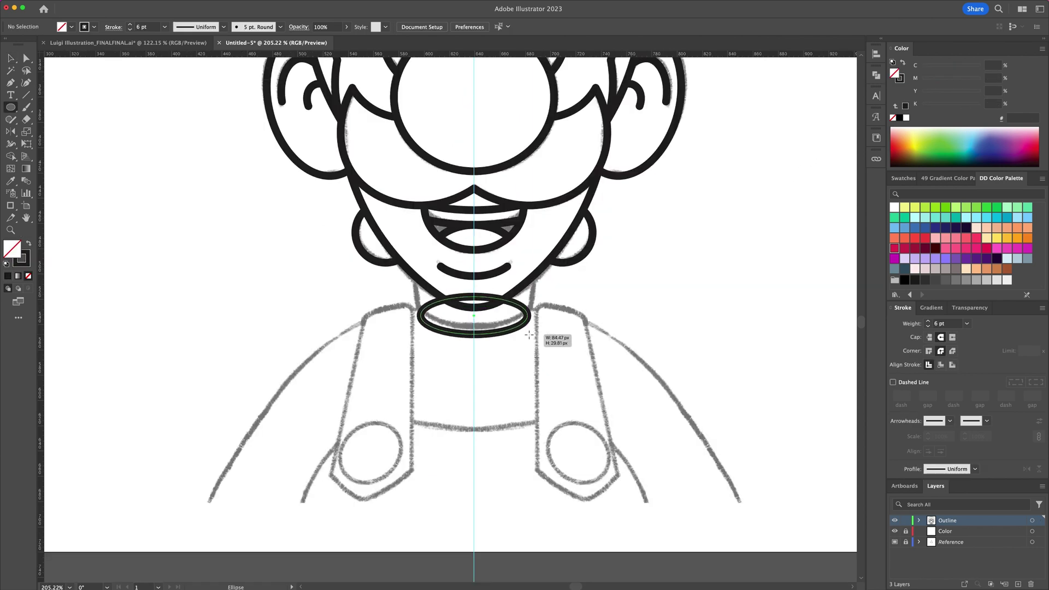
{"action": "key", "text": "a"}
{"action": "left_click", "coordinate": [473, 296]}
{"action": "key", "text": "Delete"}
{"action": "left_click", "coordinate": [534, 315]}
{"action": "key", "text": "Delete"}
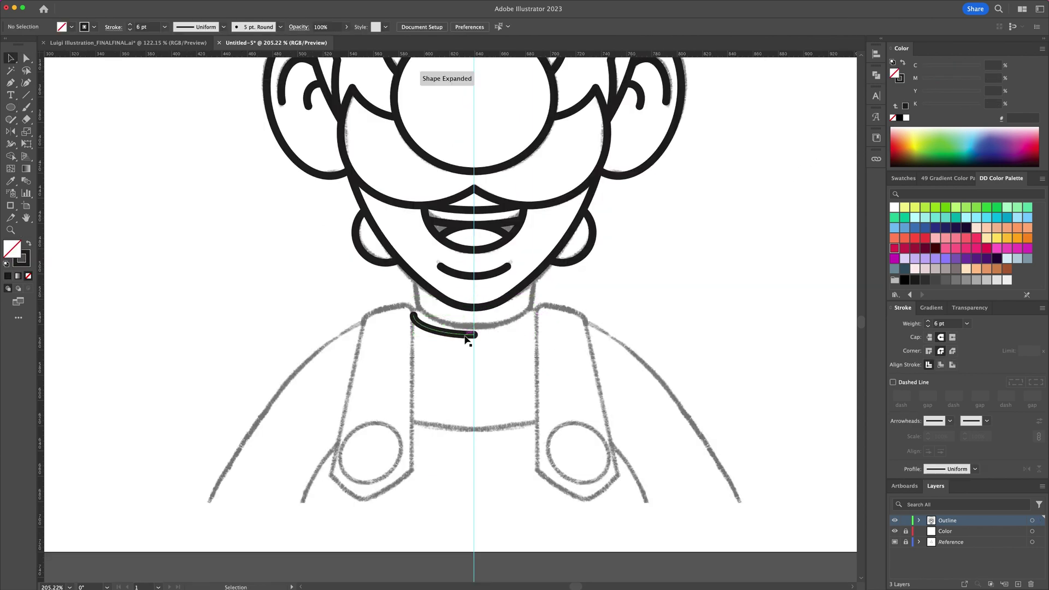
{"action": "left_click_drag", "start_coordinate": [464, 334], "coordinate": [464, 326]}
- Draw the left neck line as a straight vertical segment from the collar up to the jaw
{"action": "key", "text": "p"}
{"action": "left_click", "coordinate": [414, 308]}
{"action": "left_click", "coordinate": [413, 276]}
- Trace the left overall strap as a closed five-cornered path with a pointed lower end
{"action": "left_click", "coordinate": [361, 312]}
{"action": "left_click", "coordinate": [329, 474]}
{"action": "left_click", "coordinate": [362, 504]}
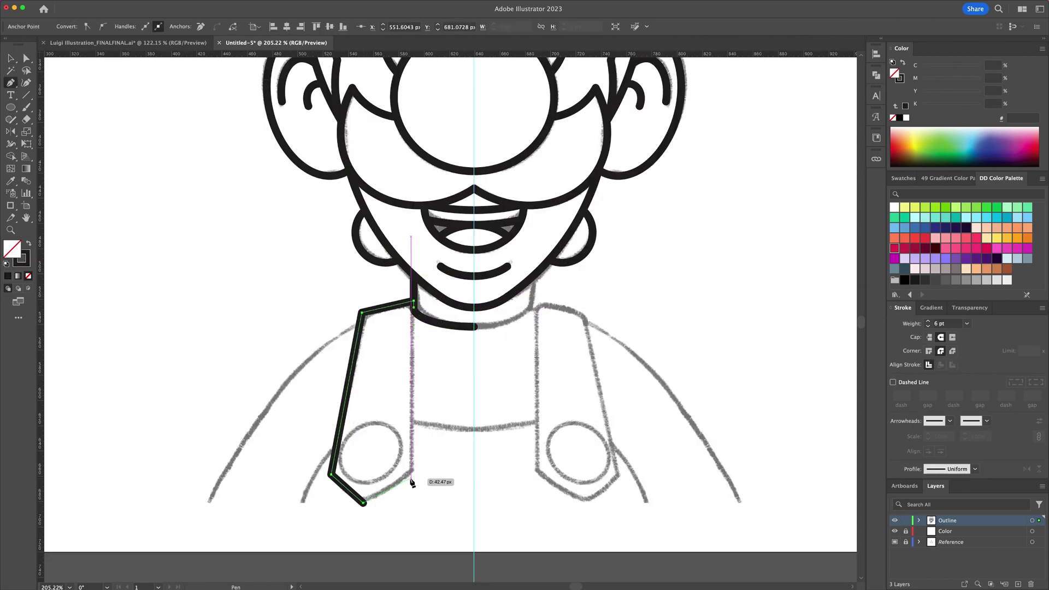
{"action": "left_click", "coordinate": [413, 474]}
{"action": "left_click", "coordinate": [413, 300]}
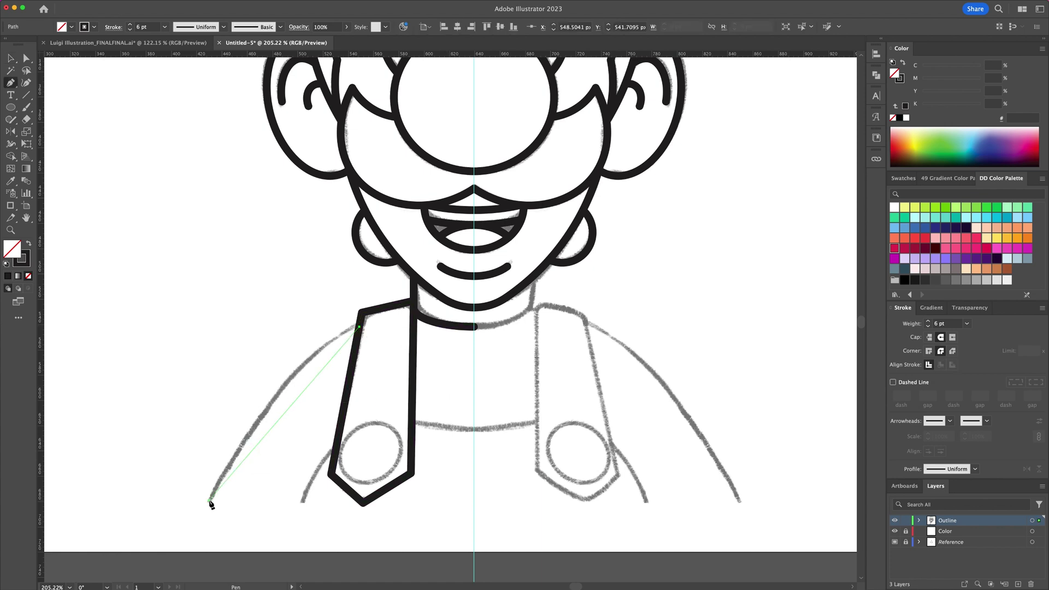
- Draw the outer and inner lines of the left arm from the strap and bend both outward to the sketch
{"action": "left_click", "coordinate": [209, 500]}
{"action": "left_click", "coordinate": [335, 451]}
{"action": "left_click", "coordinate": [26, 82]}
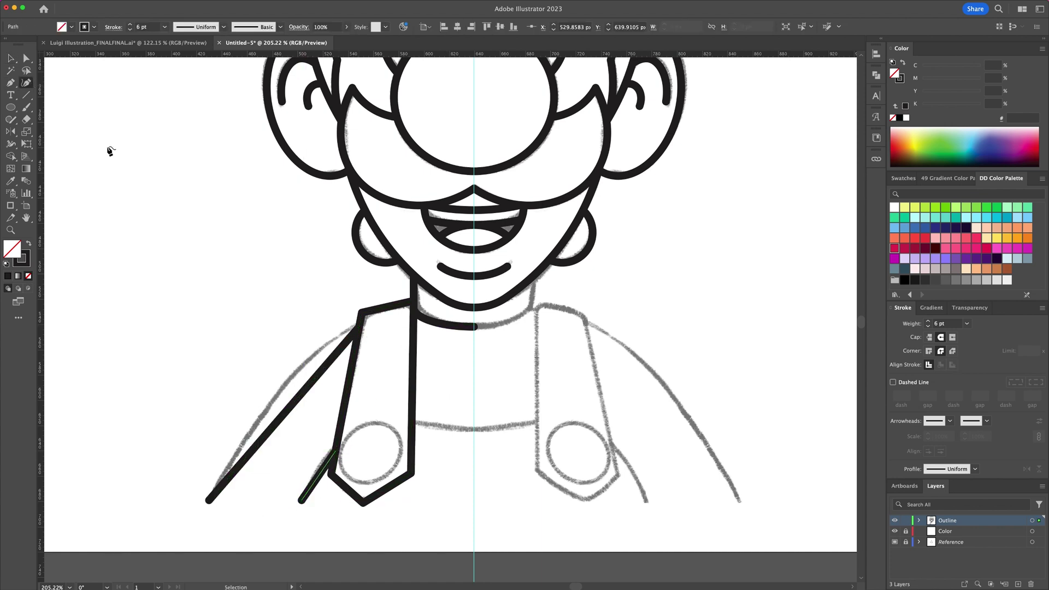
{"action": "left_click_drag", "start_coordinate": [298, 399], "coordinate": [285, 381]}
{"action": "left_click_drag", "start_coordinate": [320, 474], "coordinate": [314, 471]}
{"action": "key", "text": "v"}
{"action": "left_click", "coordinate": [483, 473]}
{"action": "left_click", "coordinate": [483, 476]}
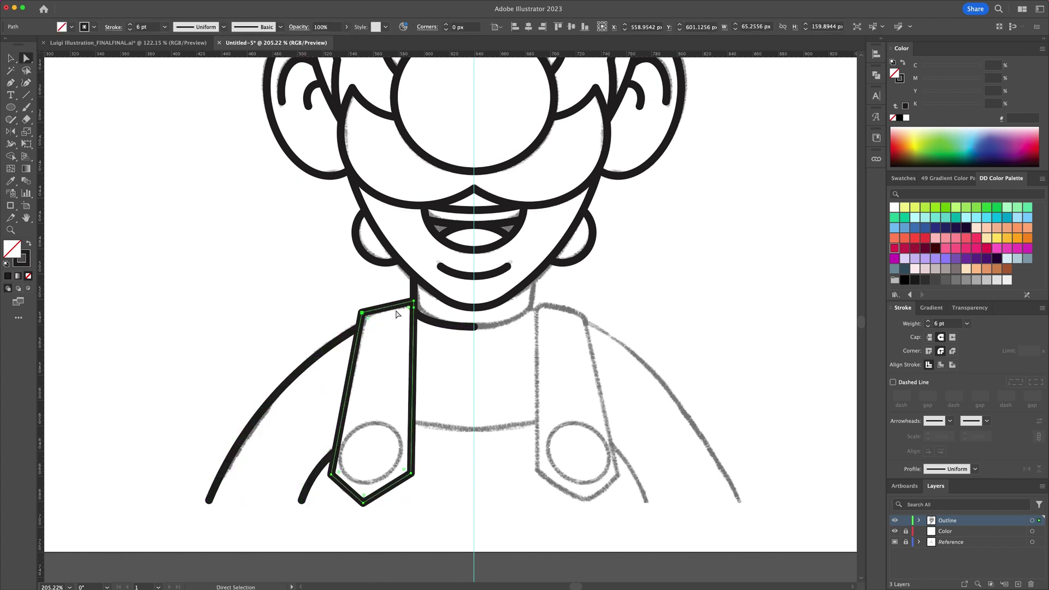
- Fit a slightly tilted ellipse of about 43 by 48 px to the button on the left strap
{"action": "key", "text": "l"}
{"action": "left_click_drag", "start_coordinate": [350, 433], "coordinate": [403, 481]}
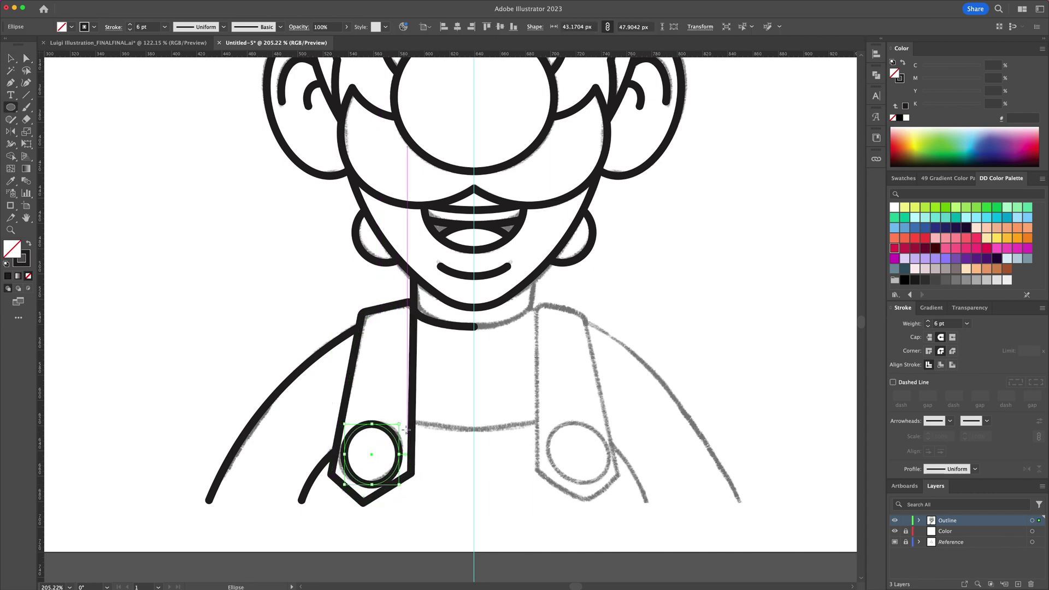
{"action": "key", "text": "v"}
{"action": "left_click", "coordinate": [428, 436]}
- Reflect a copy of the left neck, collar, strap, button and arm outlines across the vertical centre guide
{"action": "left_click_drag", "start_coordinate": [430, 307], "coordinate": [257, 463]}
{"action": "key", "text": "o"}
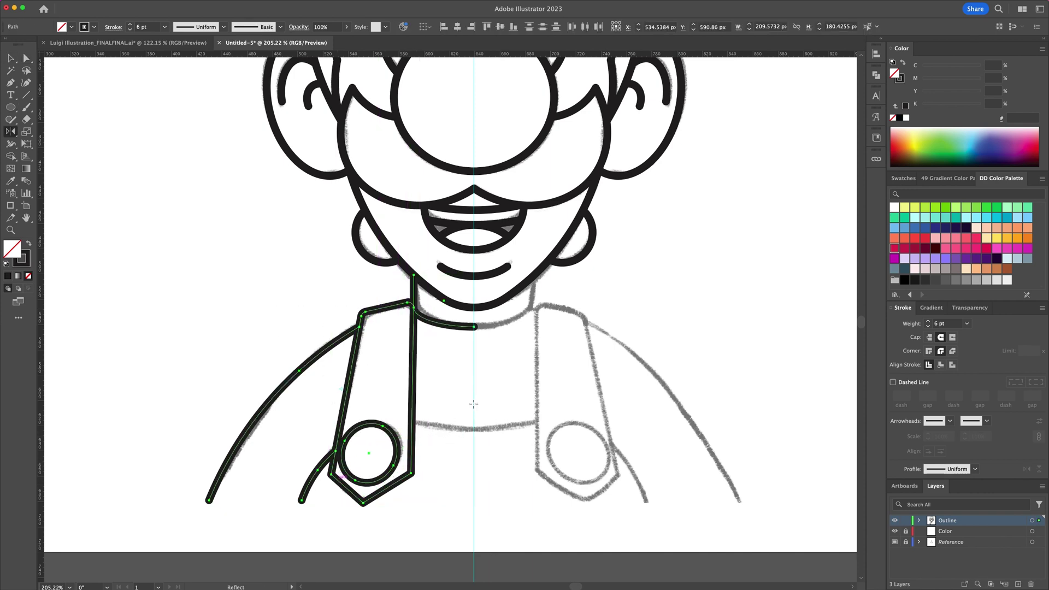
{"action": "left_click", "coordinate": [474, 328], "text": "alt"}
{"action": "left_click", "coordinate": [236, 421]}
{"action": "key", "text": "v"}
{"action": "left_click", "coordinate": [443, 443]}
- Draw a wide flat ellipse across both straps for the overall's upper edge and delete its top anchor point
{"action": "key", "text": "l"}
{"action": "left_click_drag", "start_coordinate": [473, 391], "coordinate": [608, 428]}
{"action": "key", "text": "a"}
{"action": "left_click", "coordinate": [474, 356]}
{"action": "key", "text": "Delete"}
- Remove the ends of the overall's upper edge that overlap the two straps with Shape Builder
{"action": "key", "text": "v"}
{"action": "left_click", "coordinate": [535, 382], "text": "shift"}
{"action": "left_click", "coordinate": [412, 386], "text": "shift"}
{"action": "key", "text": "shift+m"}
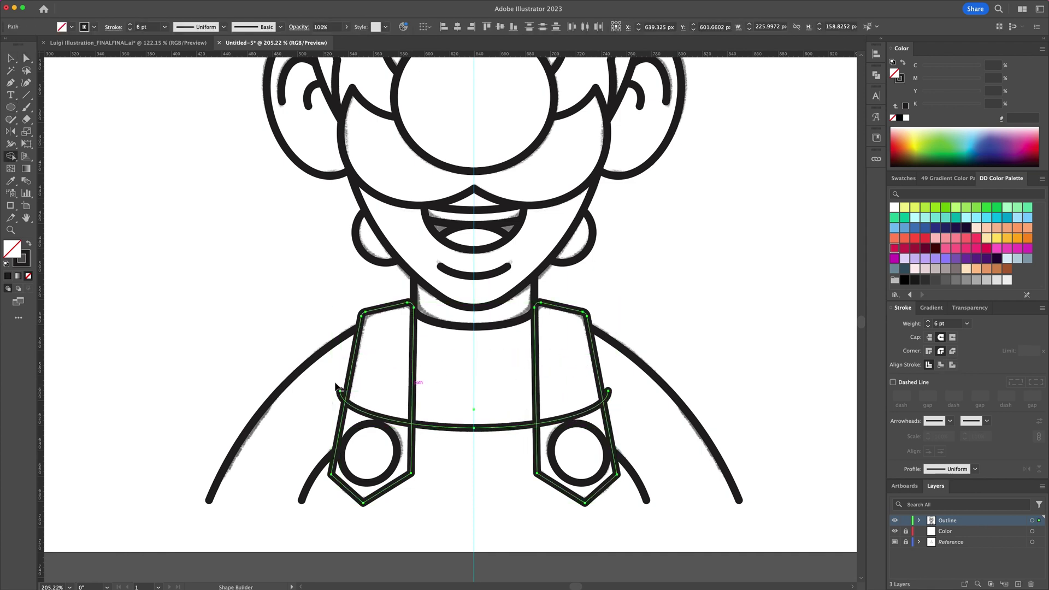
{"action": "left_click", "coordinate": [340, 392], "text": "alt"}
{"action": "left_click", "coordinate": [608, 393], "text": "alt"}
{"action": "left_click", "coordinate": [574, 418], "text": "alt"}
{"action": "left_click", "coordinate": [376, 418], "text": "alt"}
{"action": "key", "text": "v"}
{"action": "left_click", "coordinate": [474, 391]}
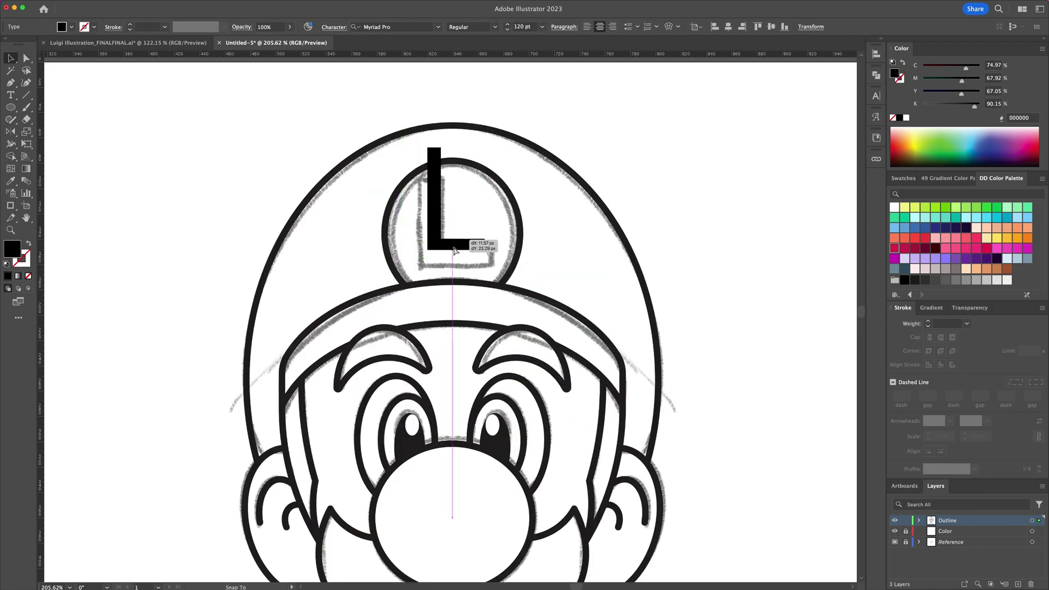
- Set the font of the letter L on the cap to Gotham
{"action": "left_click", "coordinate": [382, 27]}
{"action": "type", "text": "Gotham"}
{"action": "left_click", "coordinate": [435, 109]}
- Move and scale the letter L to fit the sketched letter inside the cap emblem
{"action": "left_click_drag", "start_coordinate": [448, 139], "coordinate": [448, 164]}
{"action": "left_click_drag", "start_coordinate": [428, 204], "coordinate": [432, 199]}
{"action": "left_click_drag", "start_coordinate": [499, 159], "coordinate": [494, 164]}
{"action": "left_click", "coordinate": [551, 170]}
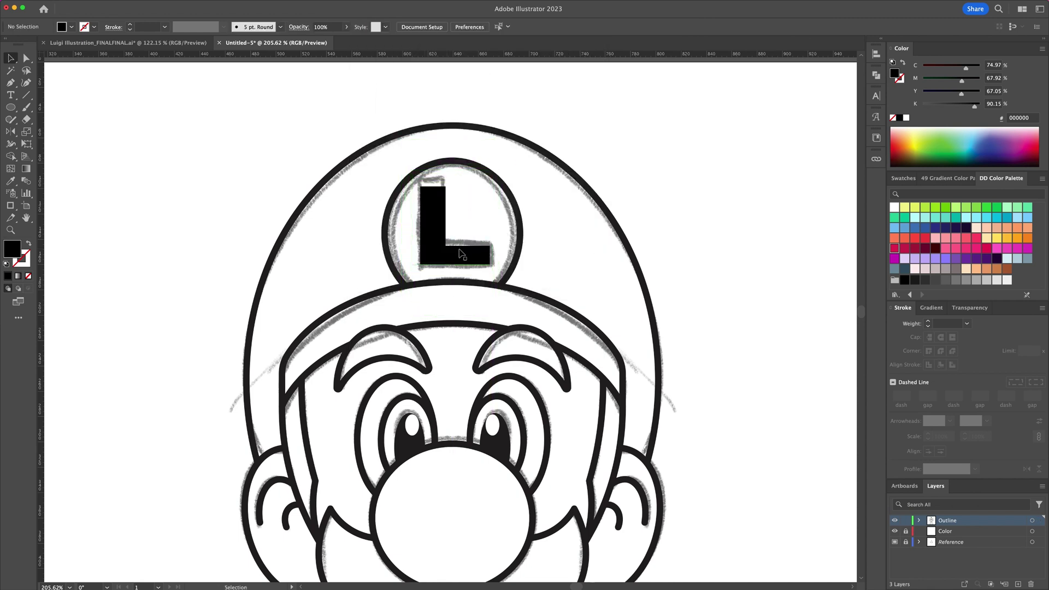
- Convert the letter L to outlines and raise the upper edge of its foot toward the sketch
{"action": "left_click", "coordinate": [461, 252]}
{"action": "key", "text": "super+shift+o"}
{"action": "key", "text": "a"}
{"action": "left_click", "coordinate": [446, 246]}
{"action": "left_click", "coordinate": [490, 246], "text": "shift"}
{"action": "left_click_drag", "start_coordinate": [490, 246], "coordinate": [490, 241]}
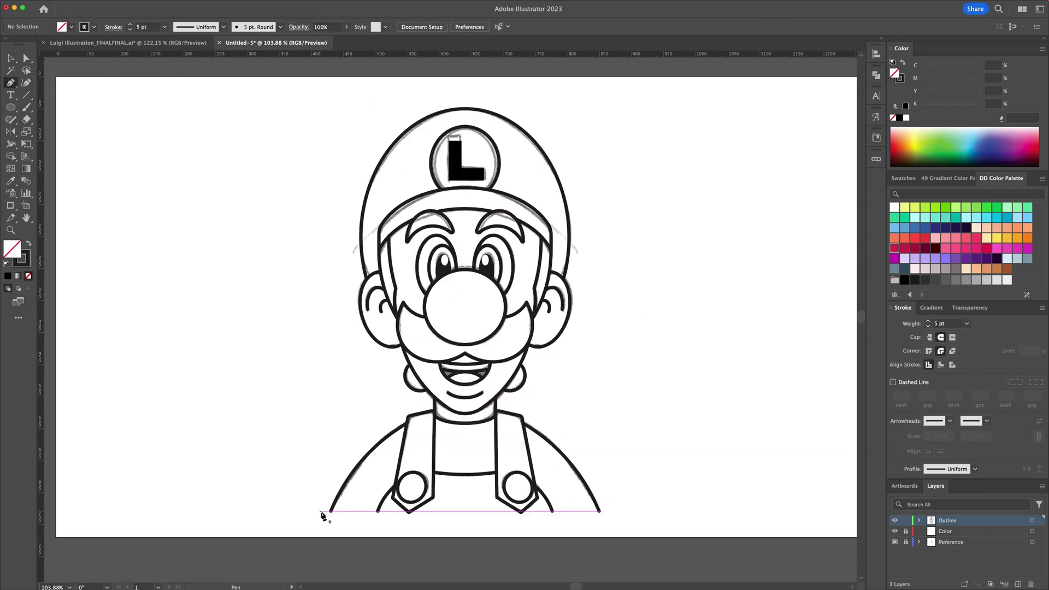
- Draw a straight horizontal base line with a 5 pt stroke under the bust, extending slightly past both arms
{"action": "left_click", "coordinate": [321, 511]}
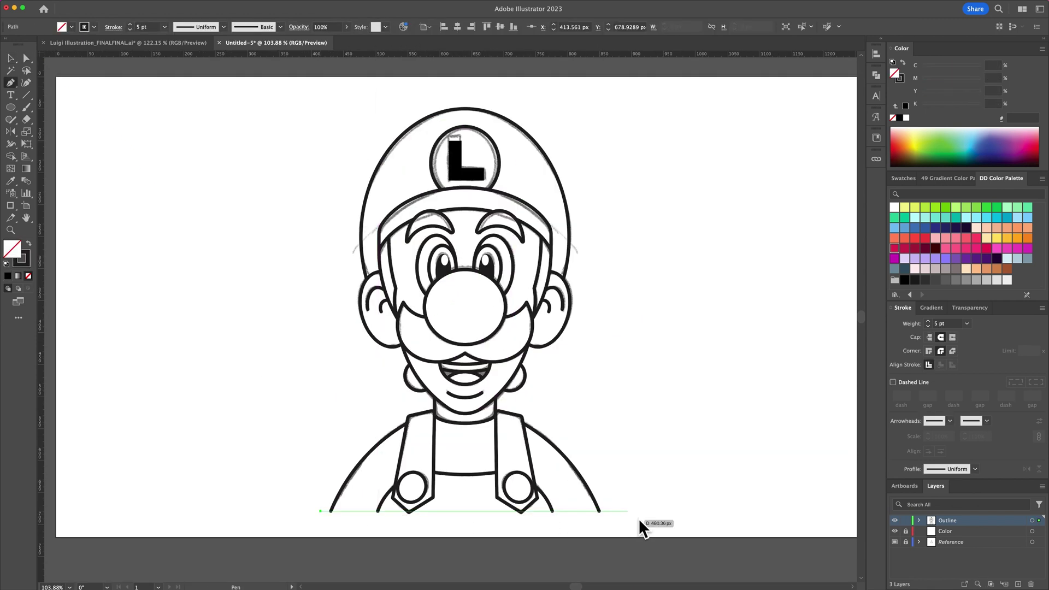
{"action": "left_click", "coordinate": [613, 514], "text": "shift"}
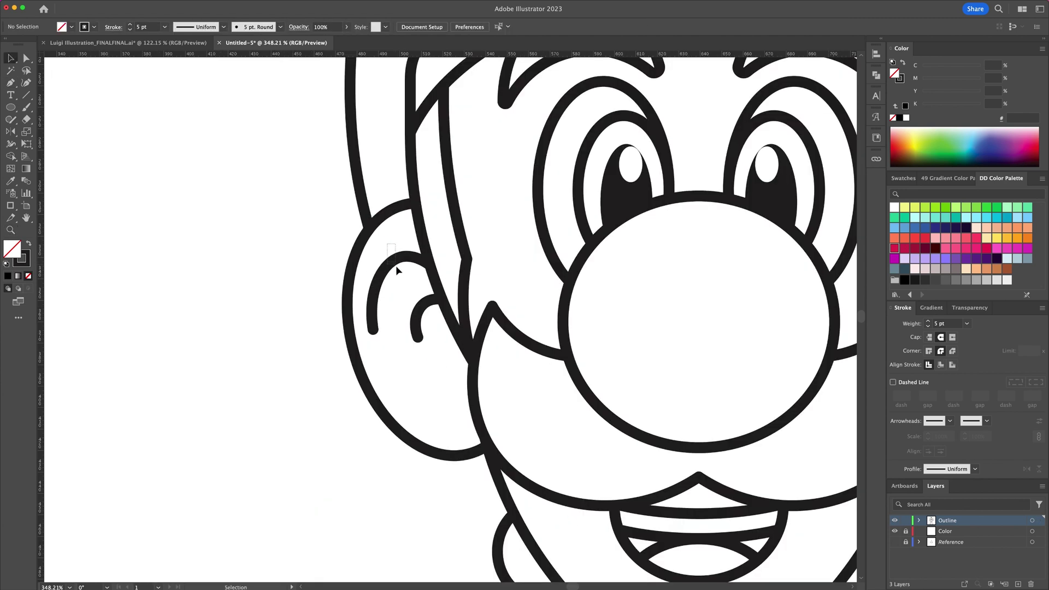
- Vary the stroke thickness of the left ear's inner lines with the Width tool, tapering their lower ends
{"action": "left_click_drag", "start_coordinate": [396, 266], "coordinate": [395, 265]}
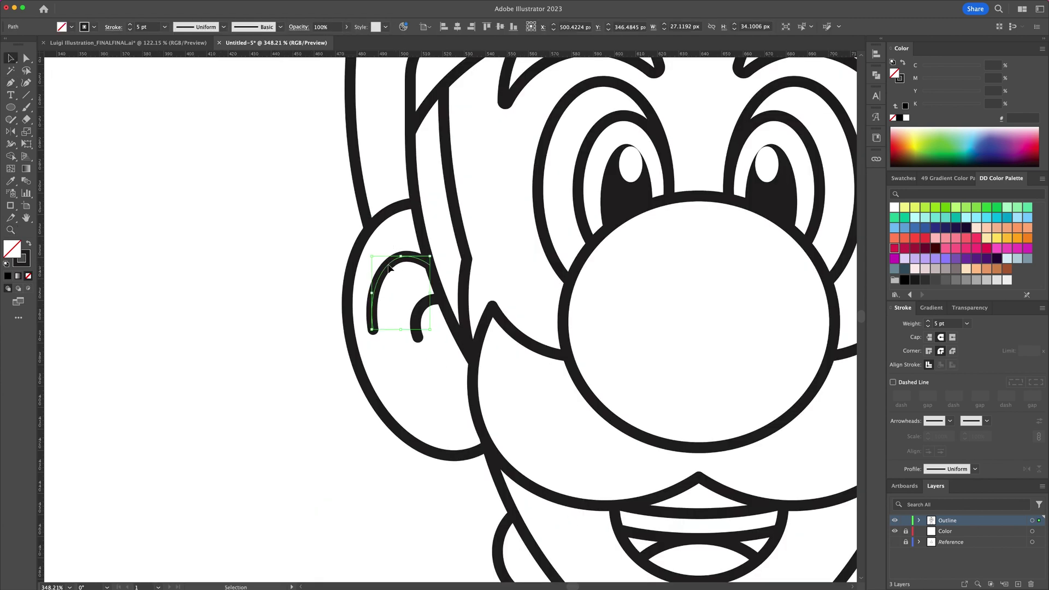
{"action": "left_click", "coordinate": [16, 145]}
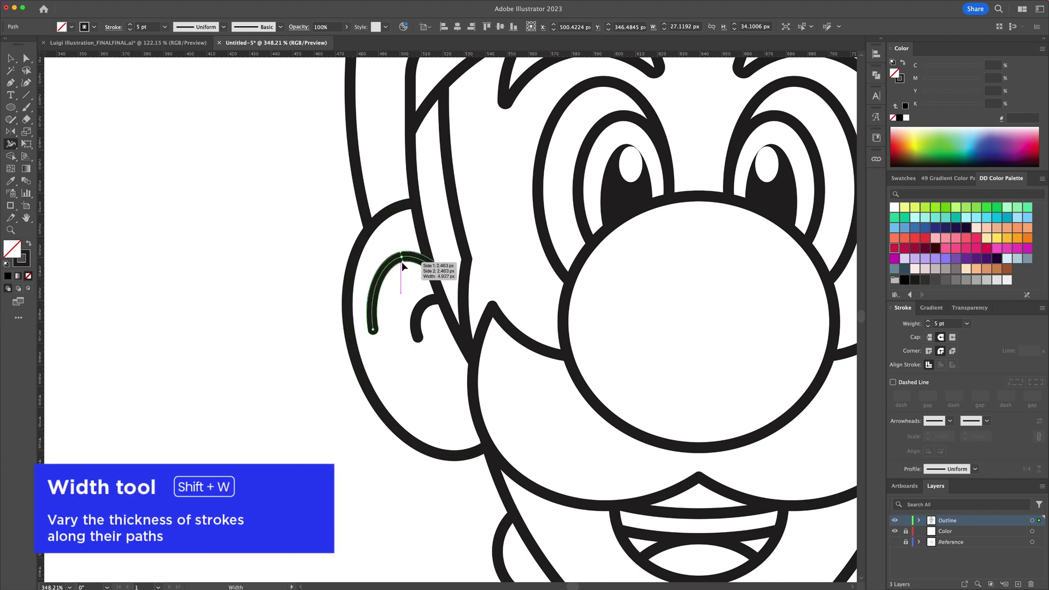
{"action": "left_click_drag", "start_coordinate": [402, 266], "coordinate": [403, 270]}
{"action": "left_click_drag", "start_coordinate": [376, 330], "coordinate": [420, 337]}
- Vary the stroke thickness of the right ear's inner lines to match the tapered lines of the left ear
{"action": "left_click_drag", "start_coordinate": [696, 291], "coordinate": [302, 292]}
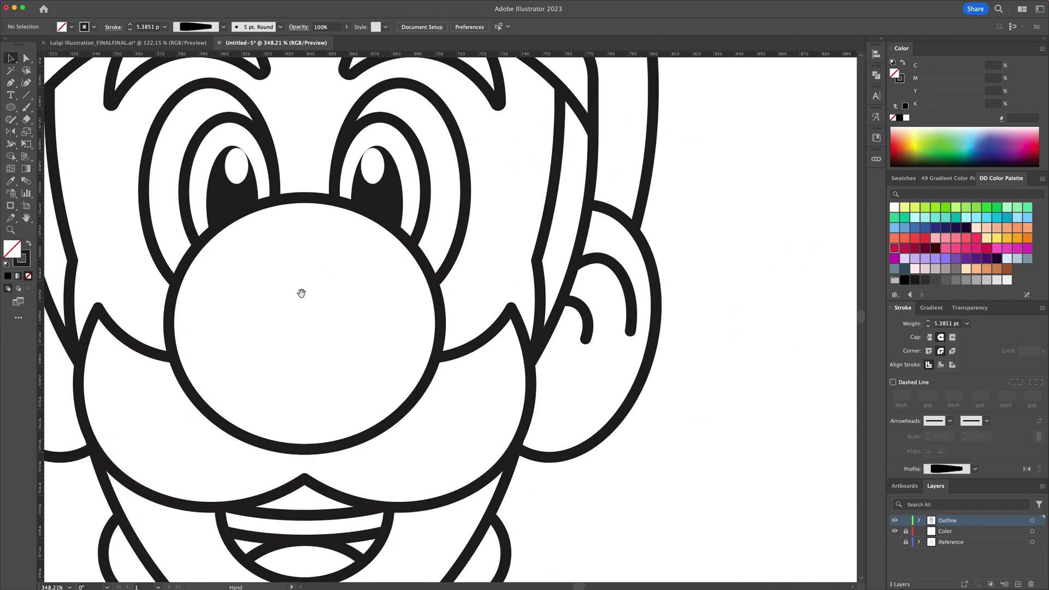
{"action": "left_click_drag", "start_coordinate": [601, 259], "coordinate": [602, 265]}
{"action": "left_click_drag", "start_coordinate": [625, 331], "coordinate": [629, 330]}
{"action": "left_click_drag", "start_coordinate": [583, 310], "coordinate": [590, 304]}
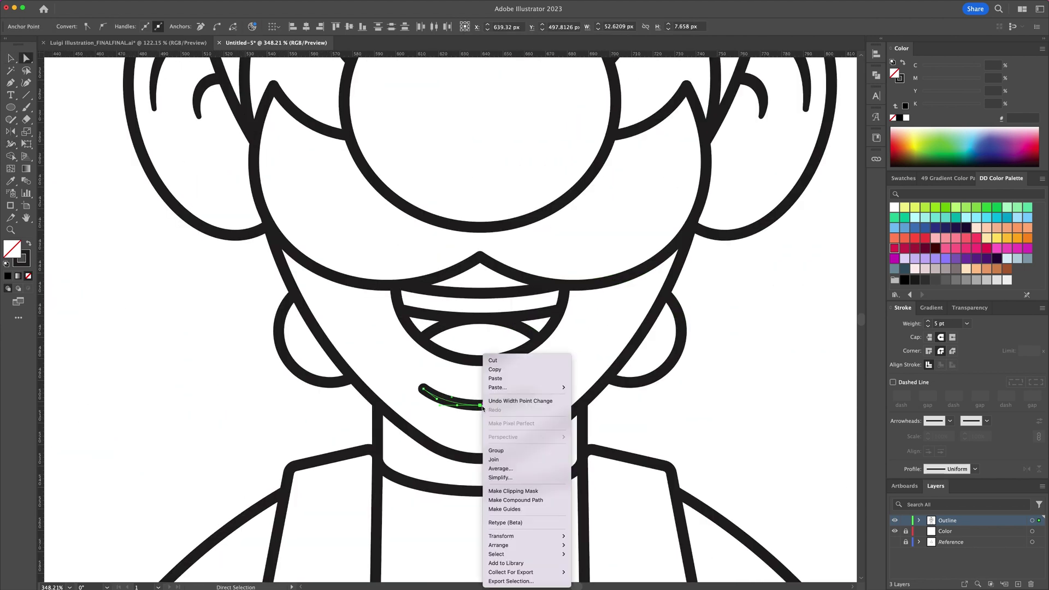
- Join the two halves of the chin line below the mouth and taper both its ends with the Width tool
{"action": "left_click", "coordinate": [474, 410]}
{"action": "left_click_drag", "start_coordinate": [474, 410], "coordinate": [480, 410]}
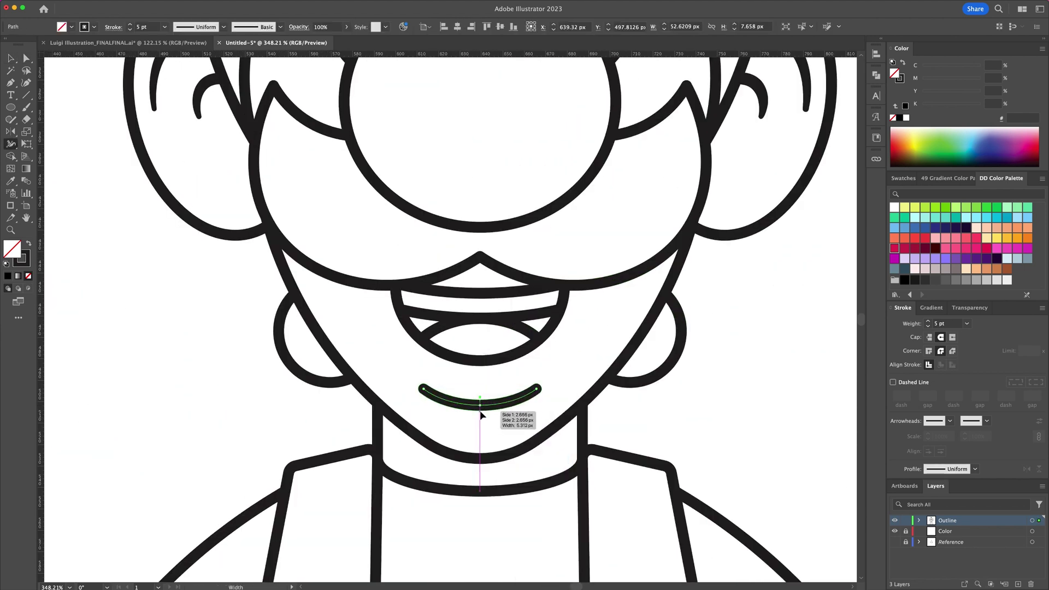
{"action": "left_click_drag", "start_coordinate": [422, 390], "coordinate": [421, 386]}
{"action": "left_click_drag", "start_coordinate": [539, 389], "coordinate": [541, 391]}
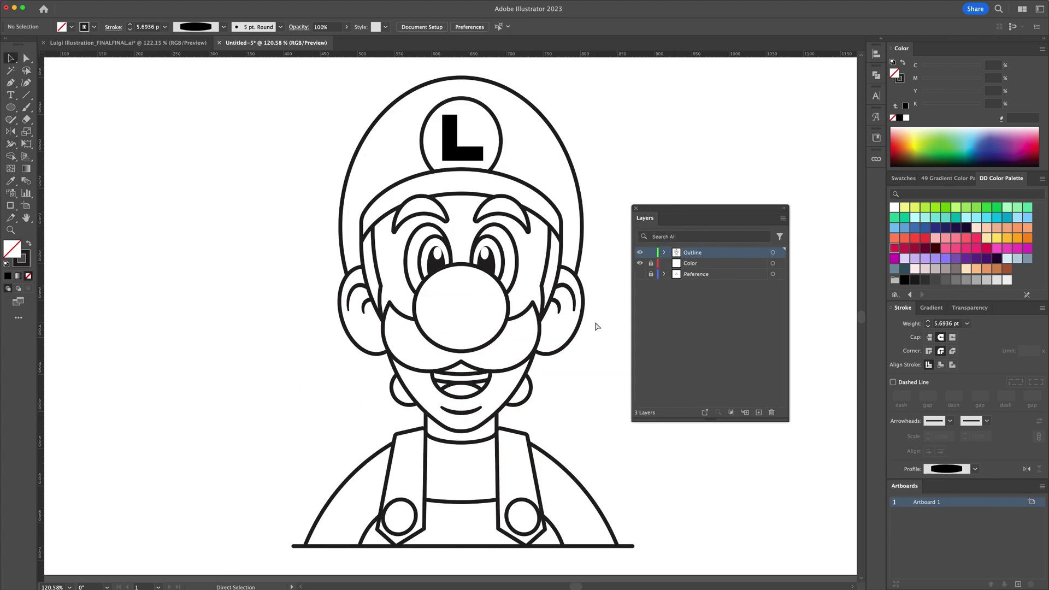
- Duplicate all the outline artwork onto the Color layer, and lock and hide the Outline layer
{"action": "key", "text": "super+a"}
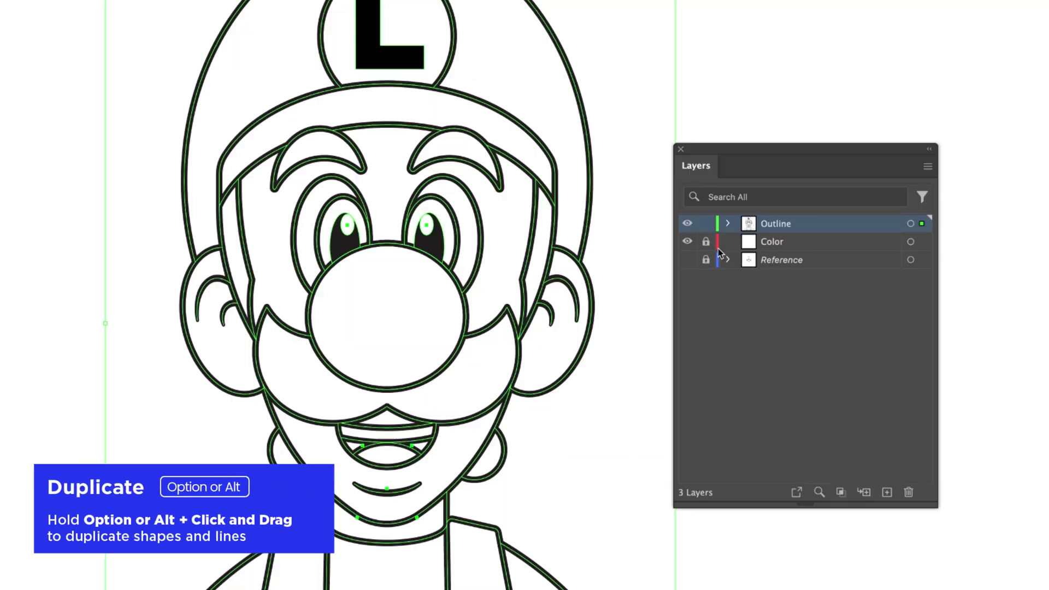
{"action": "left_click_drag", "start_coordinate": [923, 230], "coordinate": [923, 243]}
{"action": "left_click", "coordinate": [706, 224]}
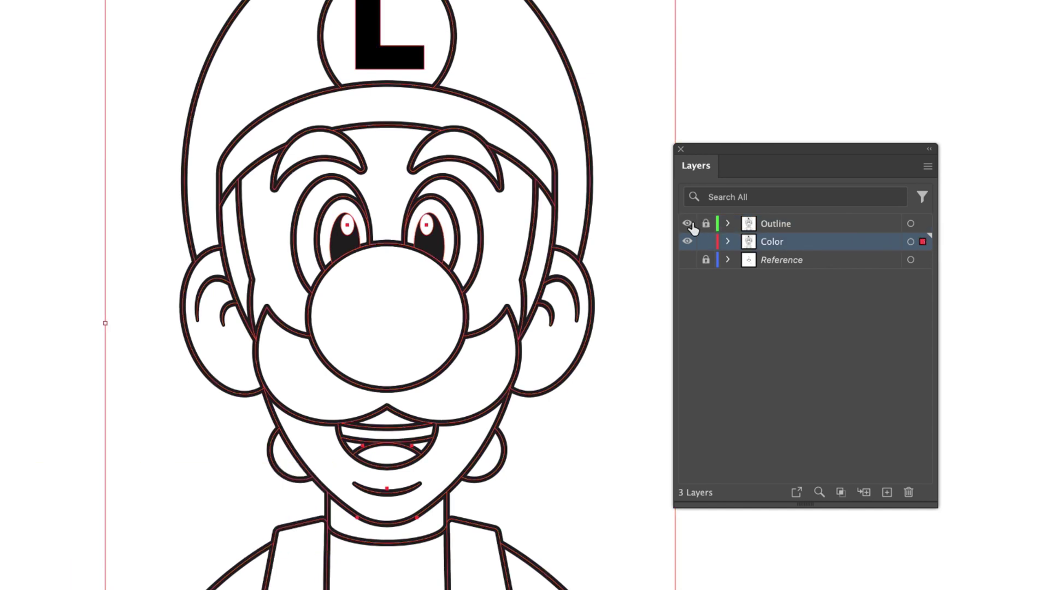
{"action": "left_click", "coordinate": [688, 224]}
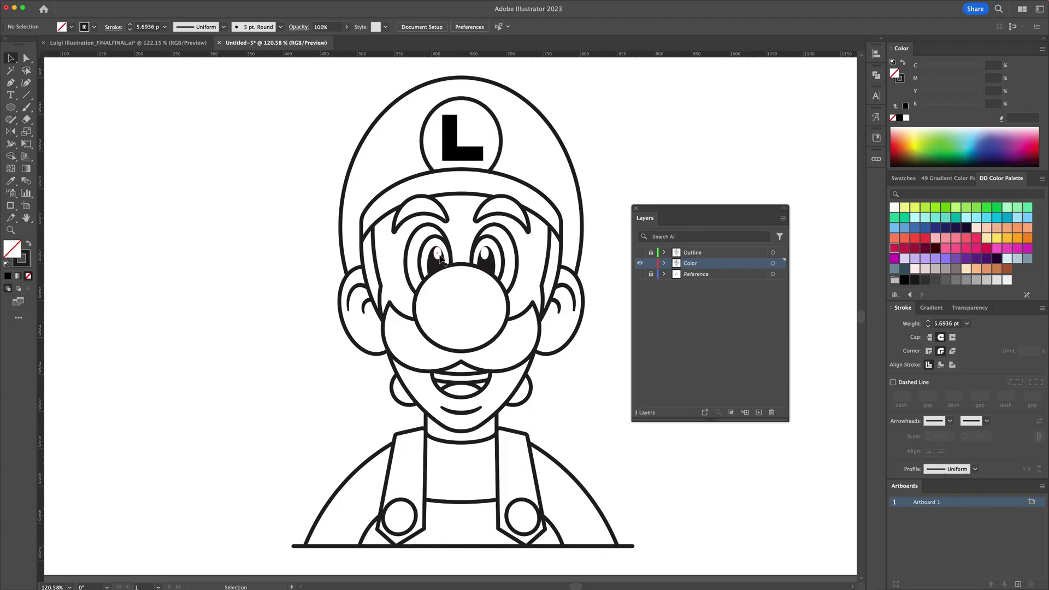
- Delete the copied pupils with their highlights from the Color layer and convert the remaining artwork into a Live Paint group
{"action": "left_click", "coordinate": [440, 261]}
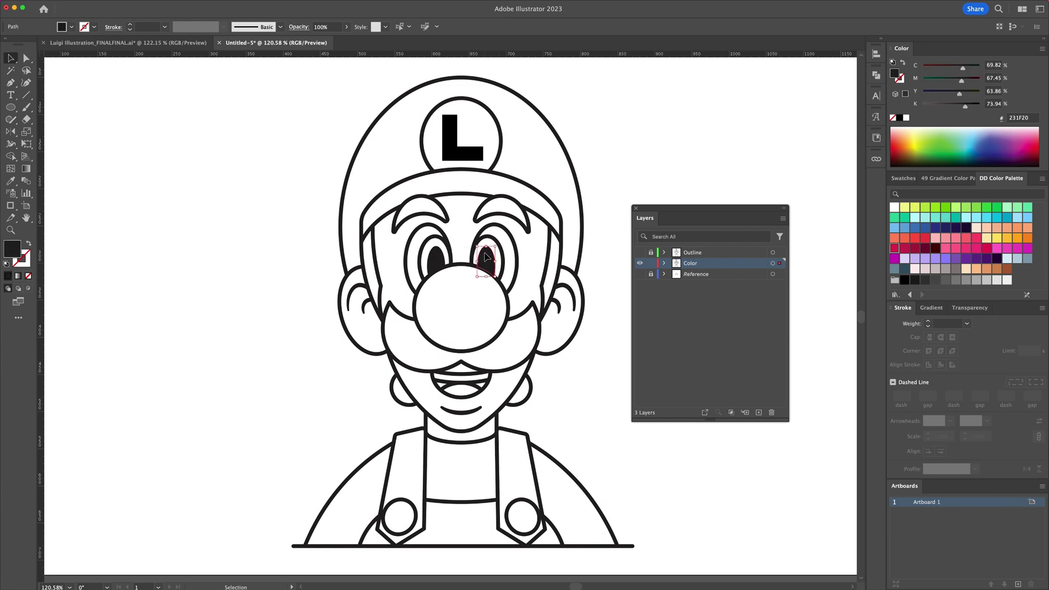
{"action": "key", "text": "Delete"}
{"action": "key", "text": "super+a"}
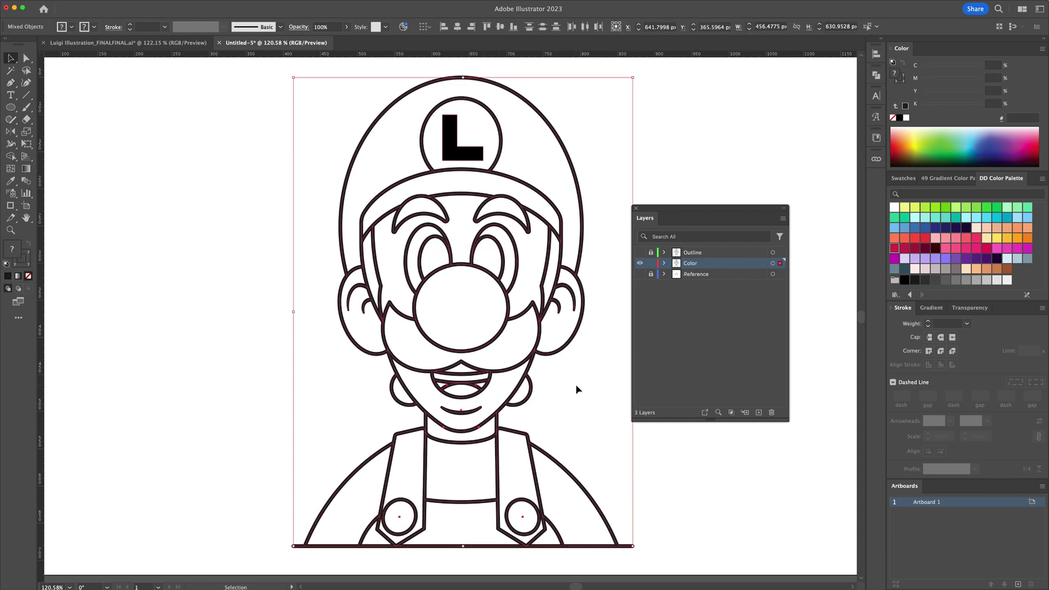
{"action": "key", "text": "k"}
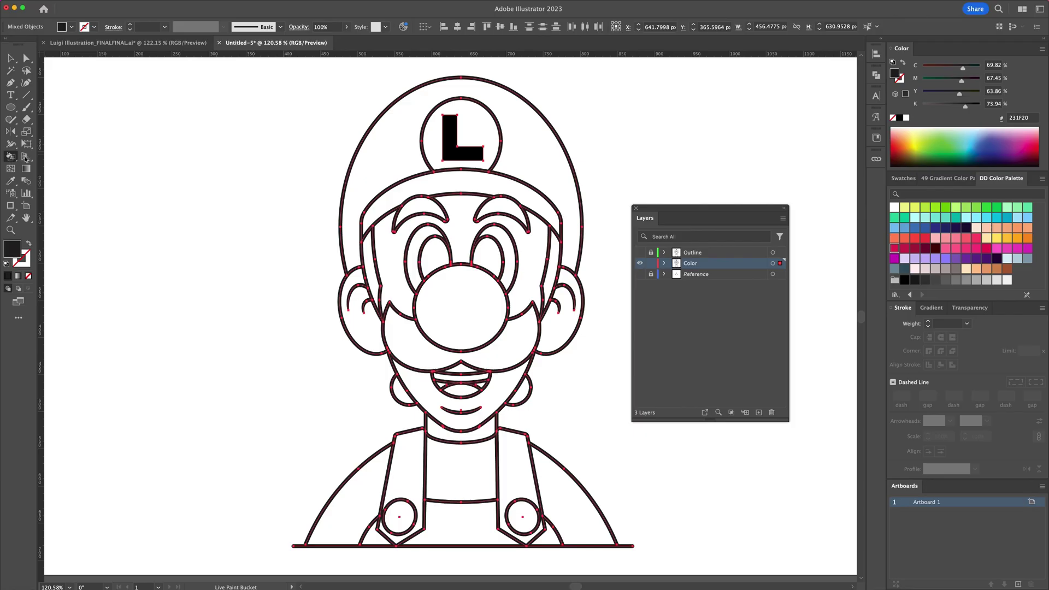
{"action": "left_click", "coordinate": [392, 247]}
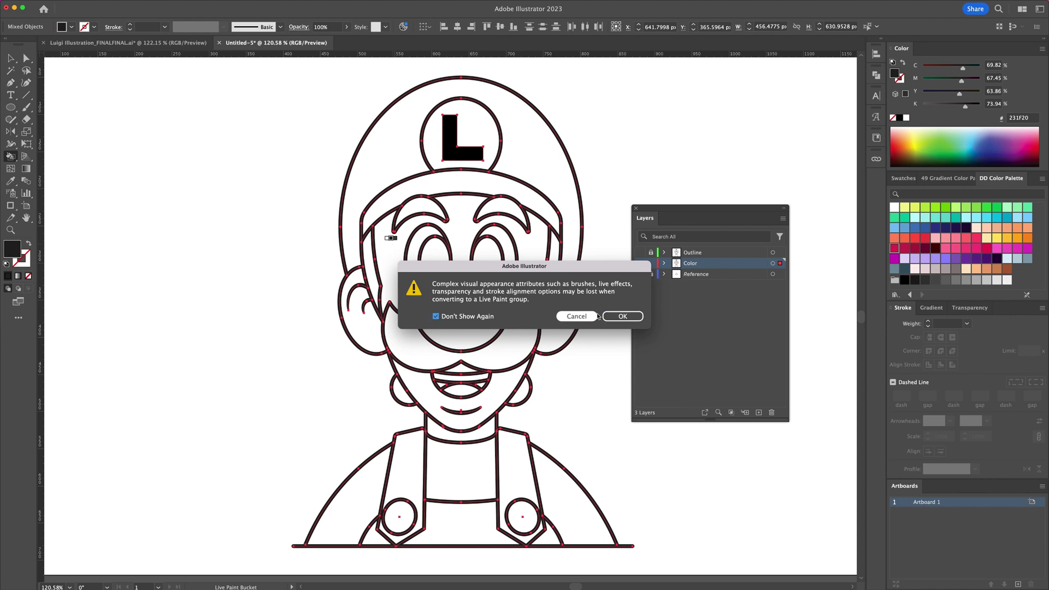
{"action": "left_click", "coordinate": [603, 317]}
- Paint the face, chin and both ears with the peach skin gradient from the 49 Gradient Color Palette_ORG swatches
{"action": "left_click", "coordinate": [947, 178]}
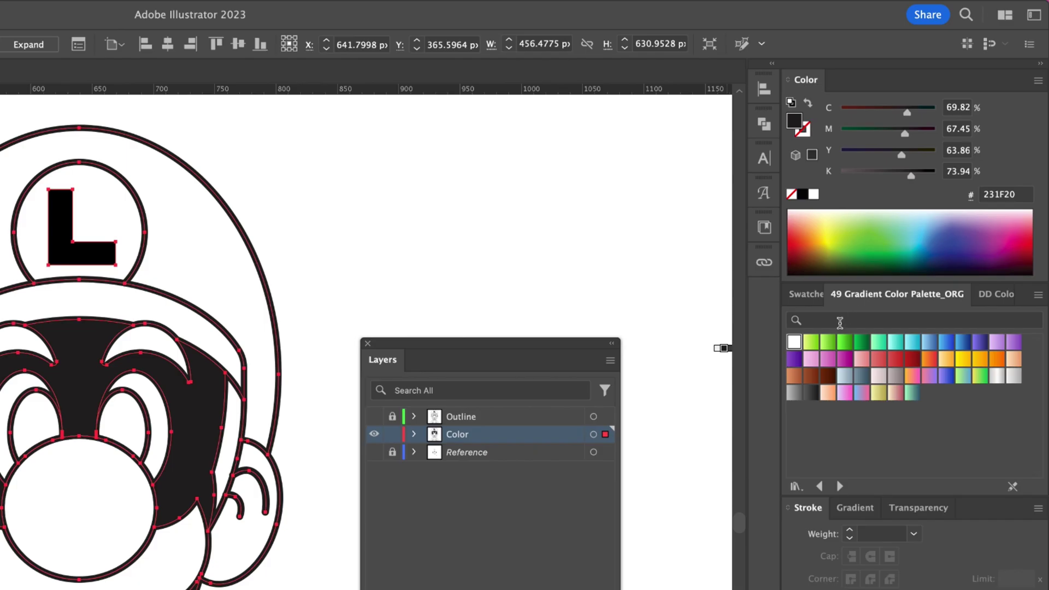
{"action": "left_click", "coordinate": [1012, 362]}
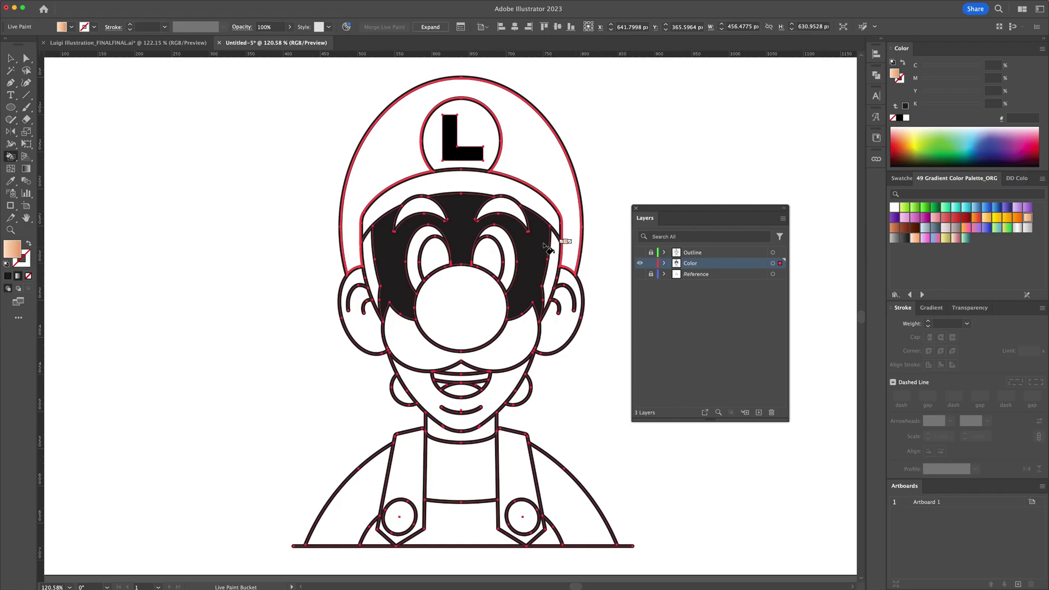
{"action": "left_click", "coordinate": [206, 406]}
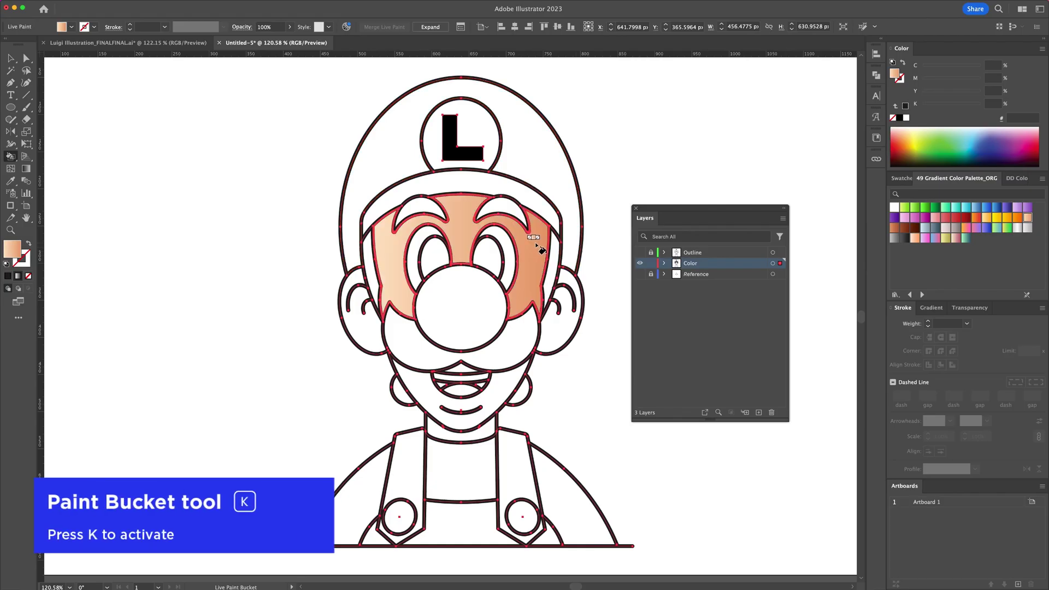
{"action": "left_click", "coordinate": [502, 378]}
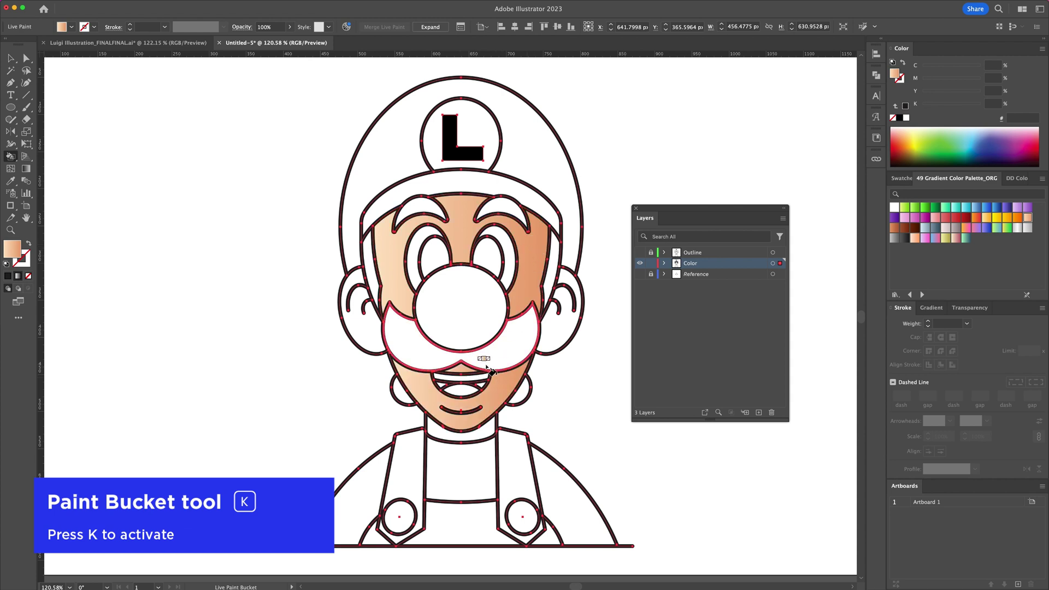
{"action": "left_click", "coordinate": [564, 339]}
{"action": "left_click", "coordinate": [354, 338]}
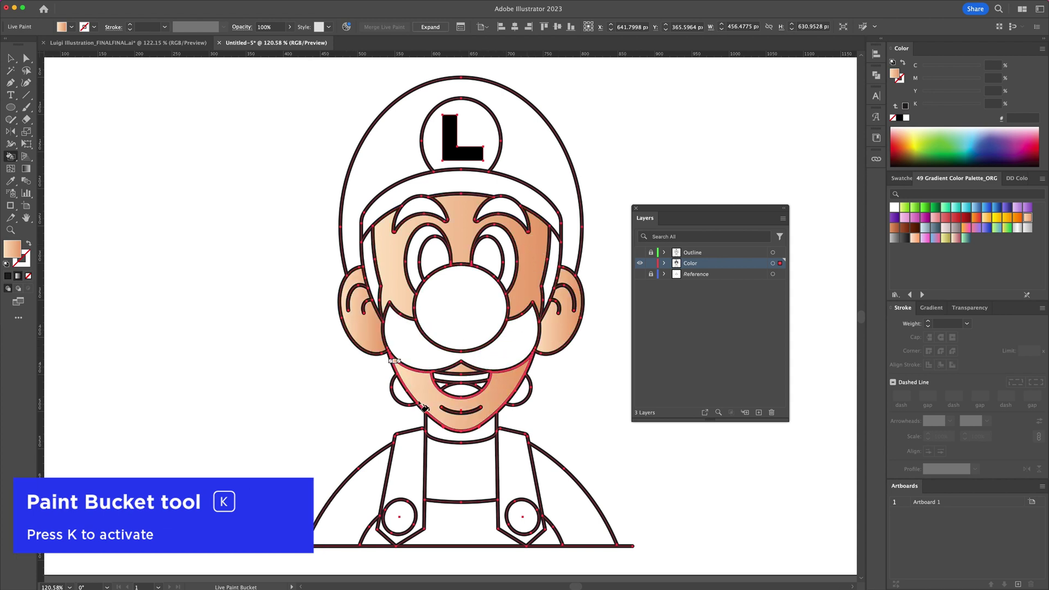
- Paint the eyebrows, sideburns and mustache with the dark brown gradient
{"action": "left_click", "coordinate": [514, 208]}
{"action": "left_click", "coordinate": [423, 207]}
{"action": "left_click", "coordinate": [368, 257]}
{"action": "left_click", "coordinate": [554, 258]}
{"action": "left_click", "coordinate": [511, 344]}
- Fill the nose with the peach skin gradient and the hair tufts below the ears with the dark brown gradient
{"action": "left_click", "coordinate": [1027, 217]}
{"action": "left_click", "coordinate": [453, 322]}
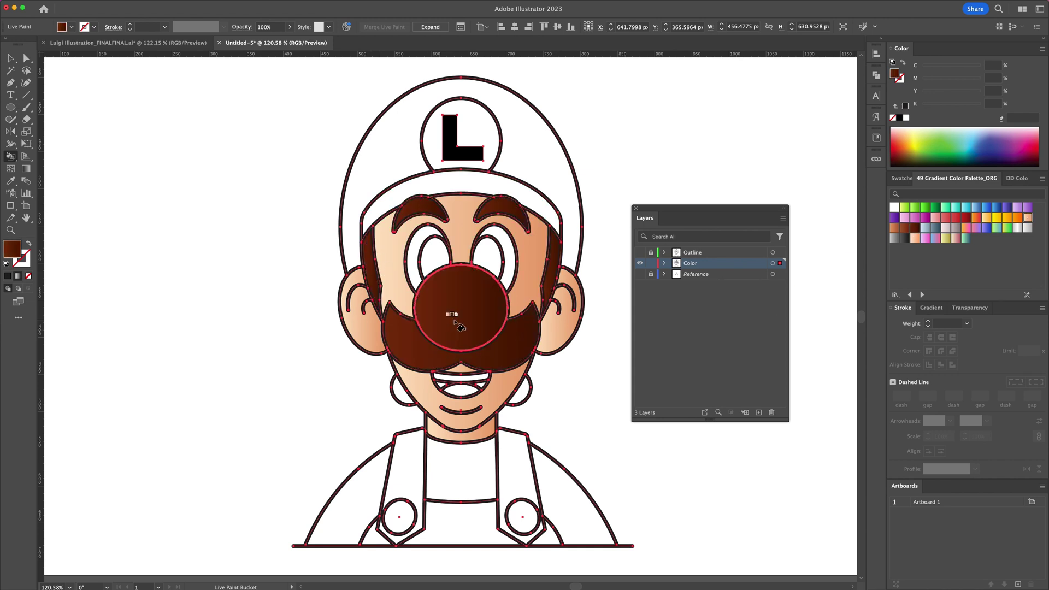
{"action": "left_click", "coordinate": [474, 295]}
{"action": "left_click", "coordinate": [519, 387]}
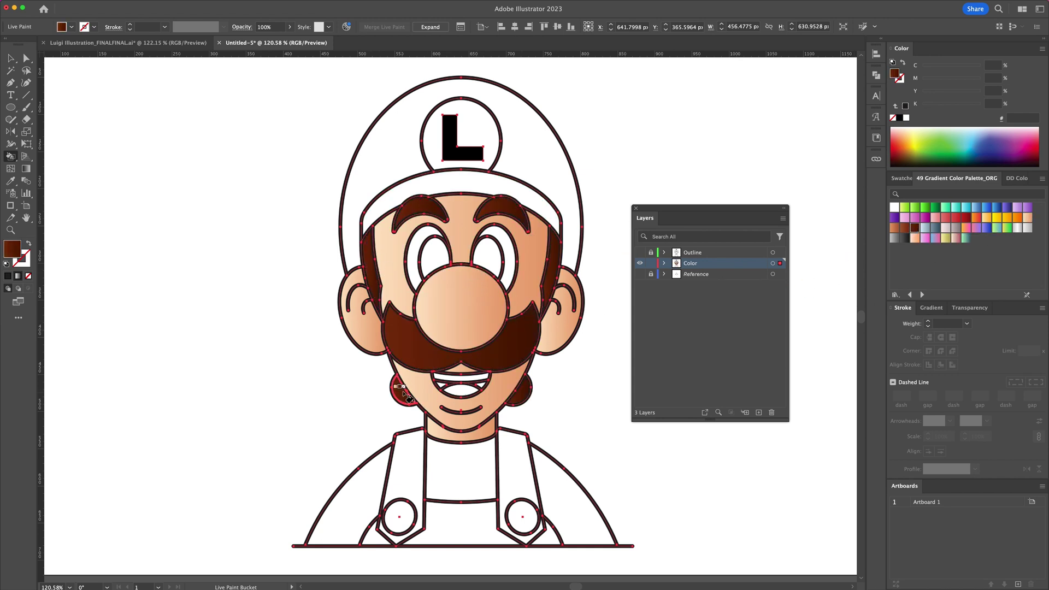
- Paint the cap, its brim, the shirt front and both sleeves with the light-to-dark green gradient
{"action": "left_click", "coordinate": [904, 207]}
{"action": "left_click", "coordinate": [546, 152]}
{"action": "left_click", "coordinate": [461, 177]}
{"action": "left_click", "coordinate": [445, 448]}
{"action": "left_click", "coordinate": [349, 491]}
{"action": "left_click", "coordinate": [552, 481]}
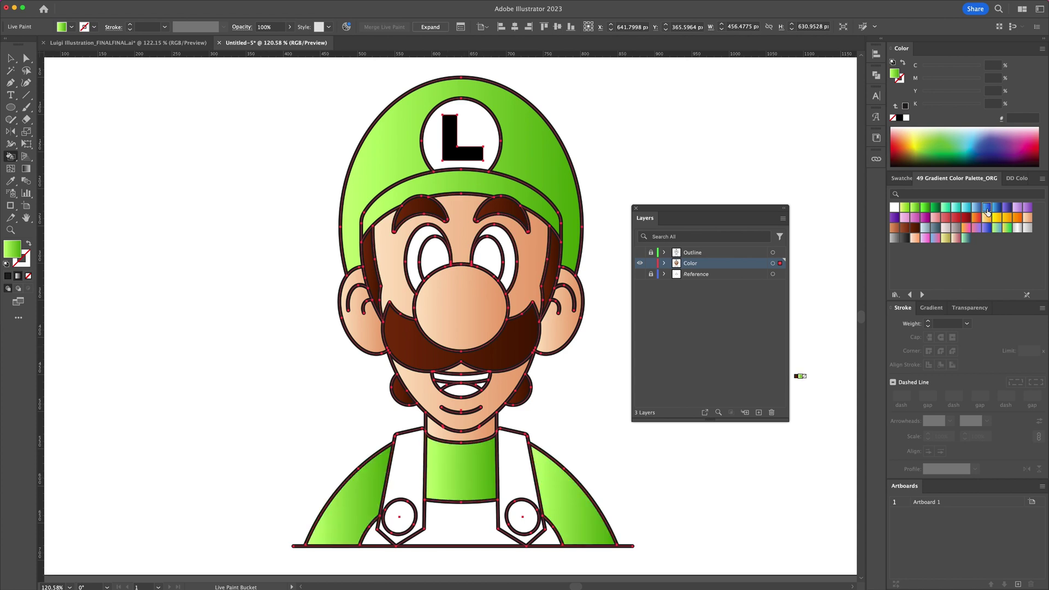
- Paint the overall straps, bib and side sections with the blue gradient
{"action": "left_click", "coordinate": [986, 207]}
{"action": "left_click", "coordinate": [516, 465]}
{"action": "left_click", "coordinate": [407, 464]}
{"action": "left_click", "coordinate": [438, 510]}
{"action": "left_click", "coordinate": [377, 536]}
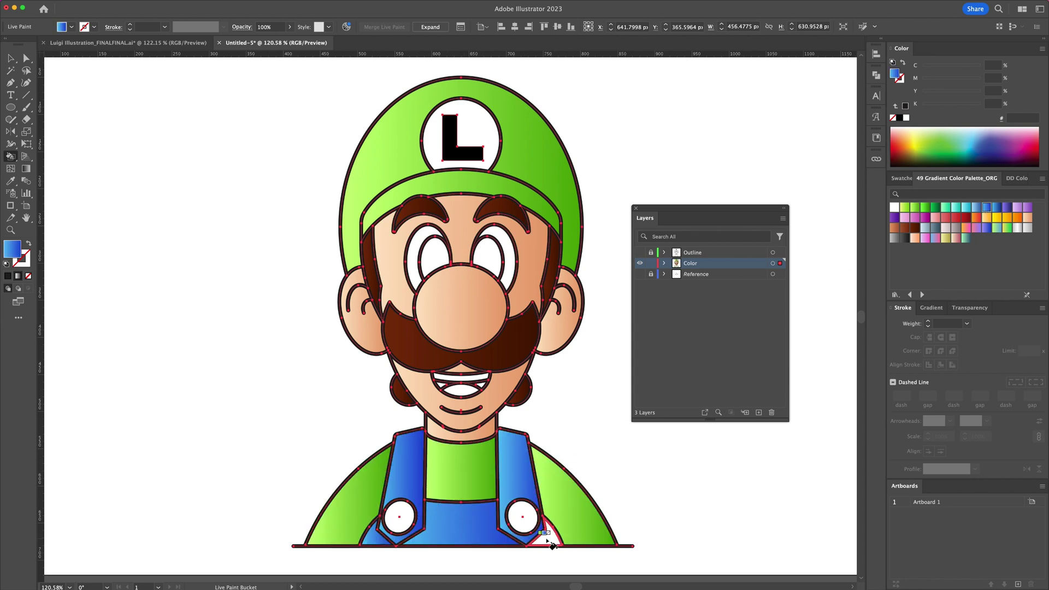
- Fill both irises with the turquoise gradient and the cap's round badge with white
{"action": "left_click", "coordinate": [965, 208]}
{"action": "left_click", "coordinate": [486, 256]}
{"action": "left_click", "coordinate": [434, 256]}
{"action": "left_click", "coordinate": [894, 208]}
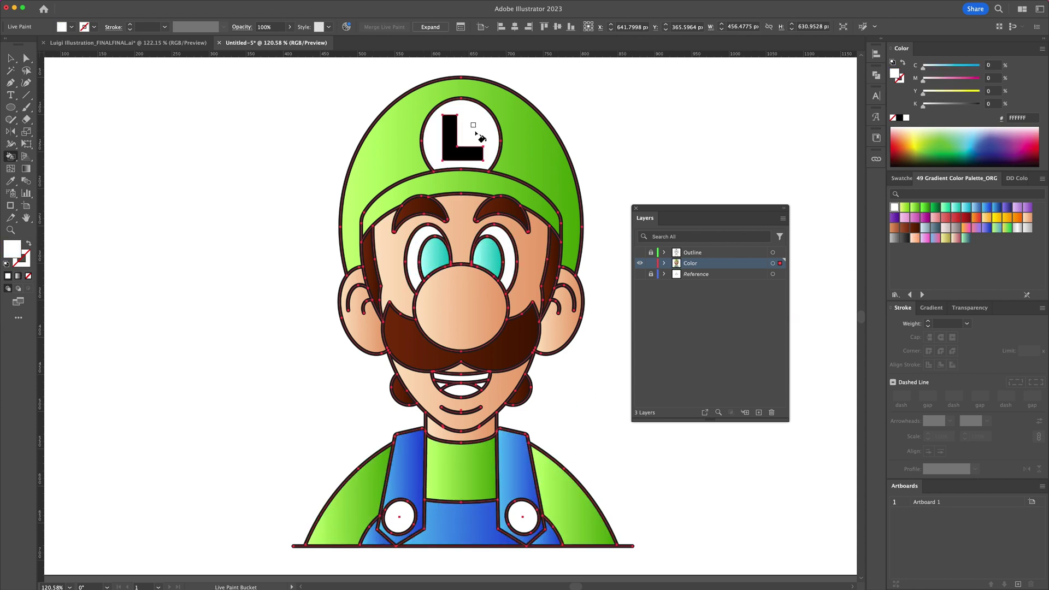
- Fill both overall buttons with the golden yellow gradient
{"action": "left_click", "coordinate": [996, 218]}
{"action": "left_click", "coordinate": [523, 516]}
{"action": "left_click", "coordinate": [399, 516]}
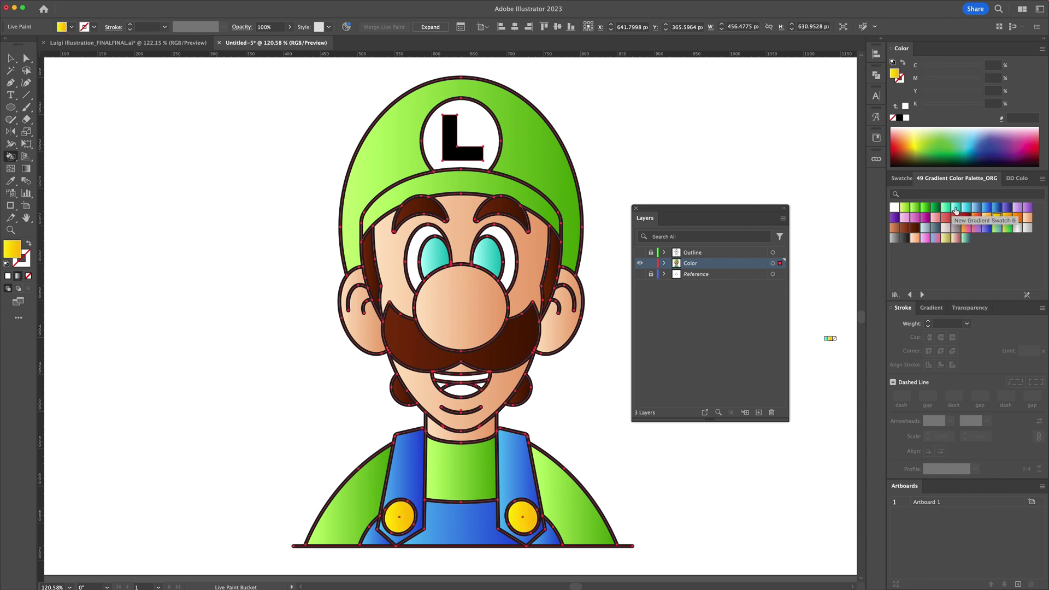
- Fill the tongue with crimson and the mouth interior with dark maroon 770833 from the DD Color Palette
{"action": "left_click", "coordinate": [1017, 179]}
{"action": "left_click", "coordinate": [986, 248]}
{"action": "left_click", "coordinate": [924, 249]}
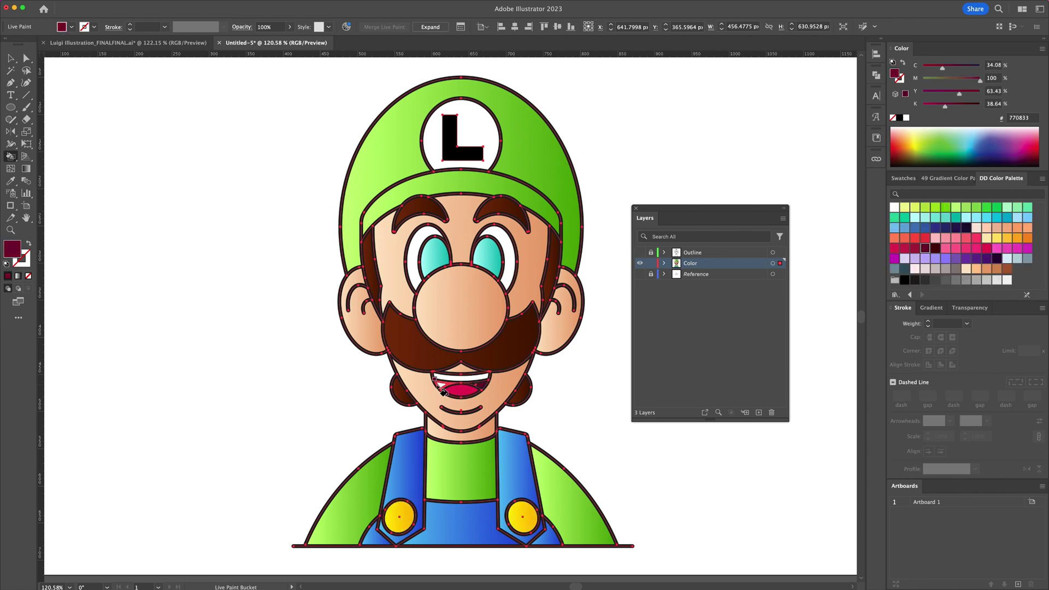
- Fill the letter L on the cap badge with the bright green gradient
{"action": "left_click", "coordinate": [944, 179]}
{"action": "left_click", "coordinate": [925, 207]}
{"action": "left_click", "coordinate": [450, 139]}
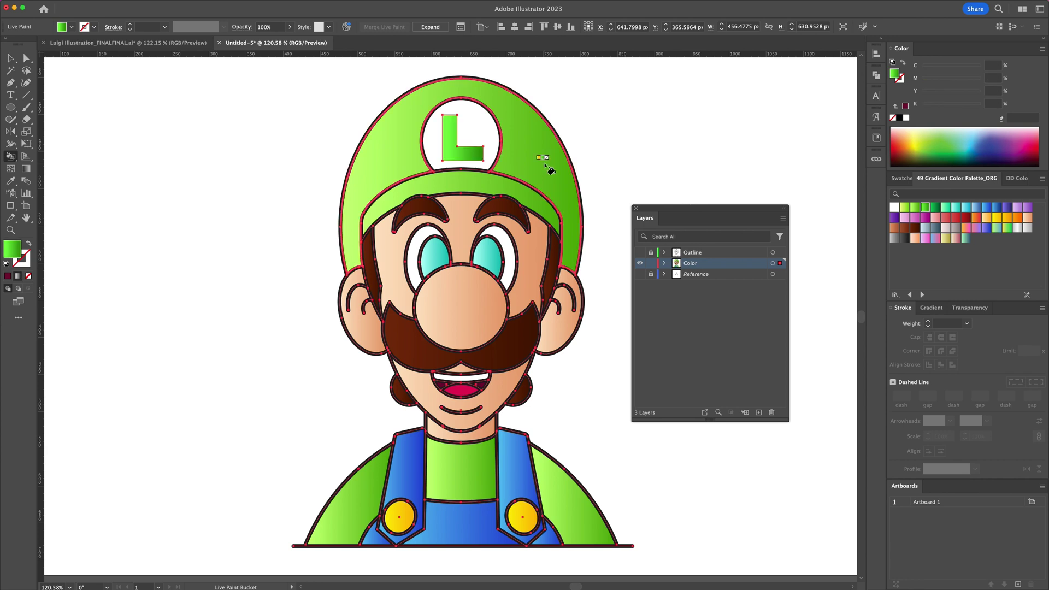
- Expand the Live Paint group on the Color layer with the Expand command
{"action": "key", "text": "c"}
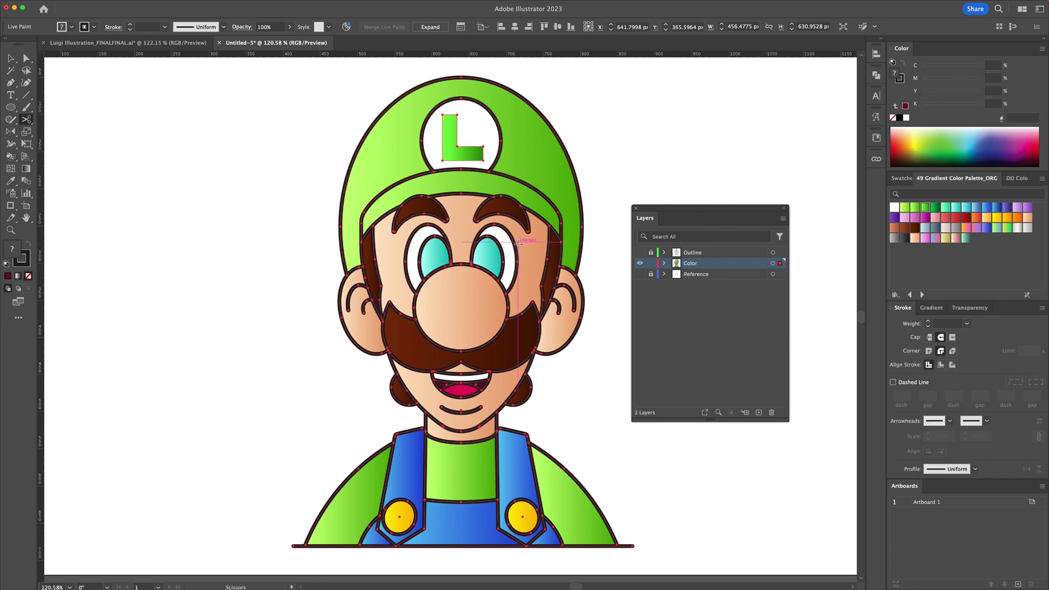
{"action": "key", "text": "v"}
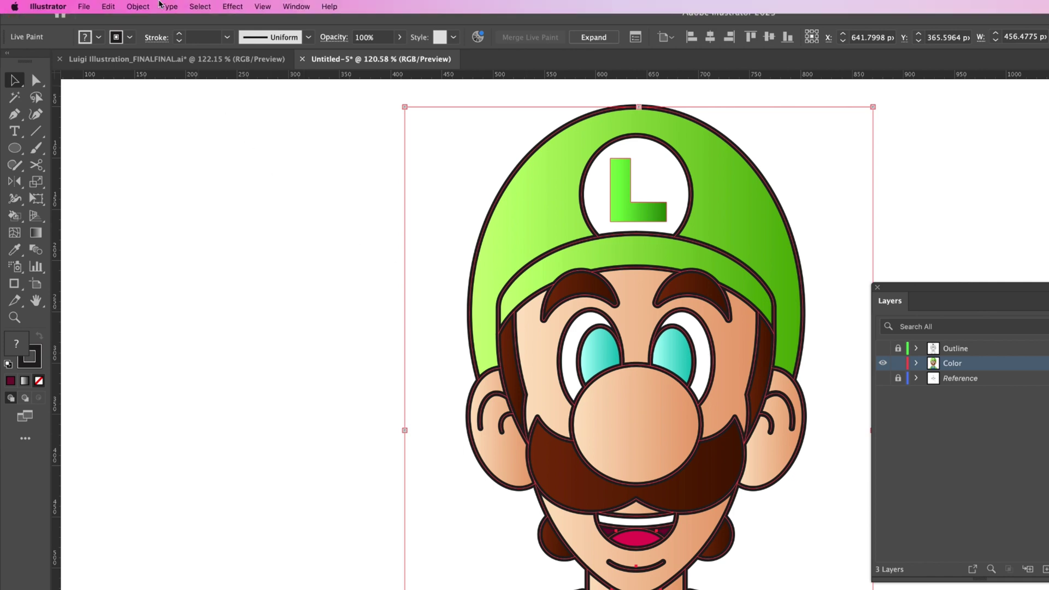
{"action": "left_click", "coordinate": [145, 7]}
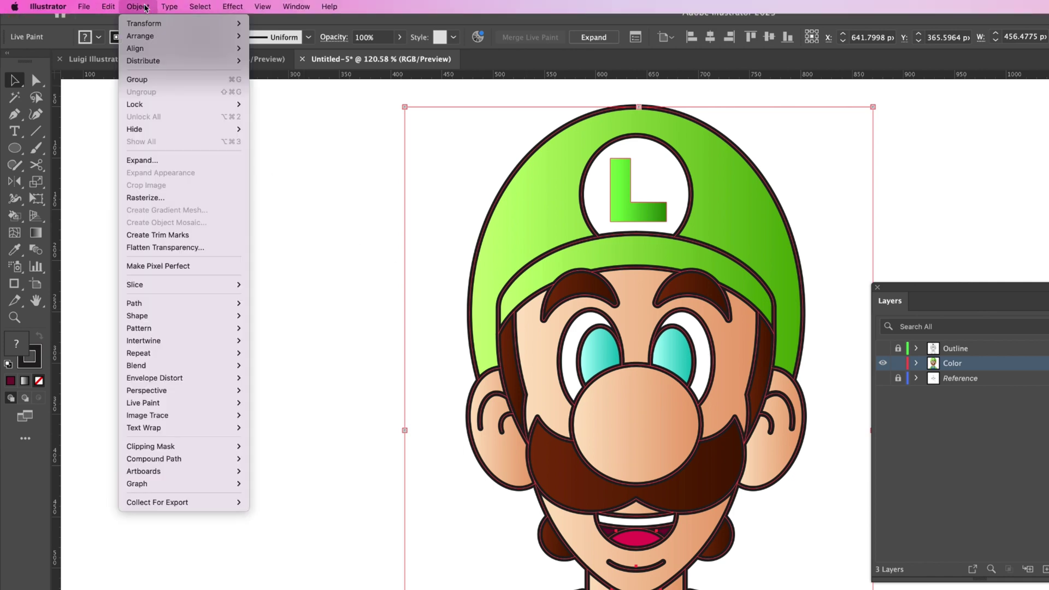
{"action": "left_click", "coordinate": [145, 161]}
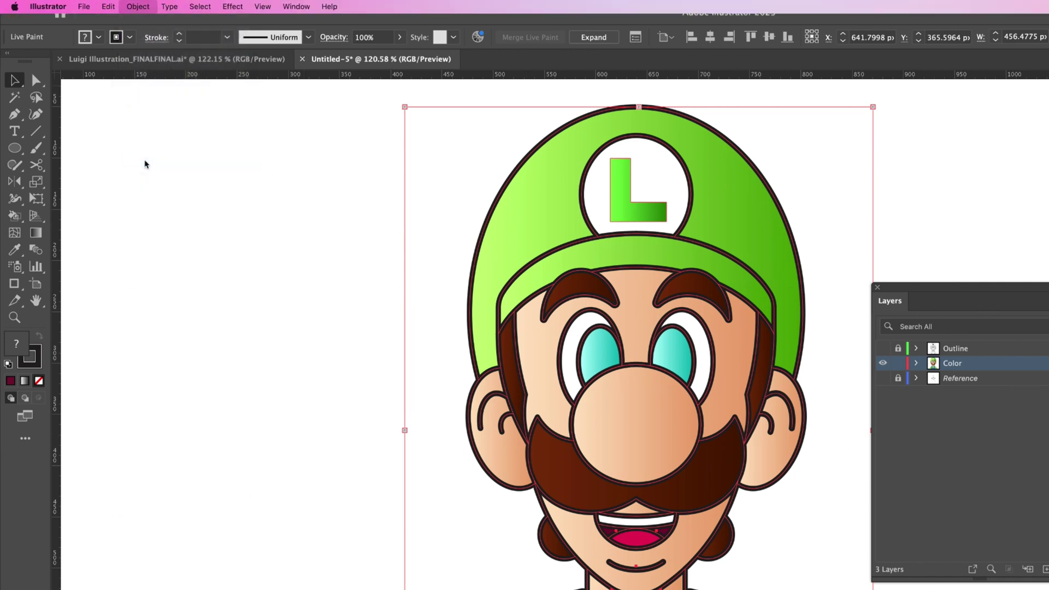
{"action": "left_click", "coordinate": [546, 363]}
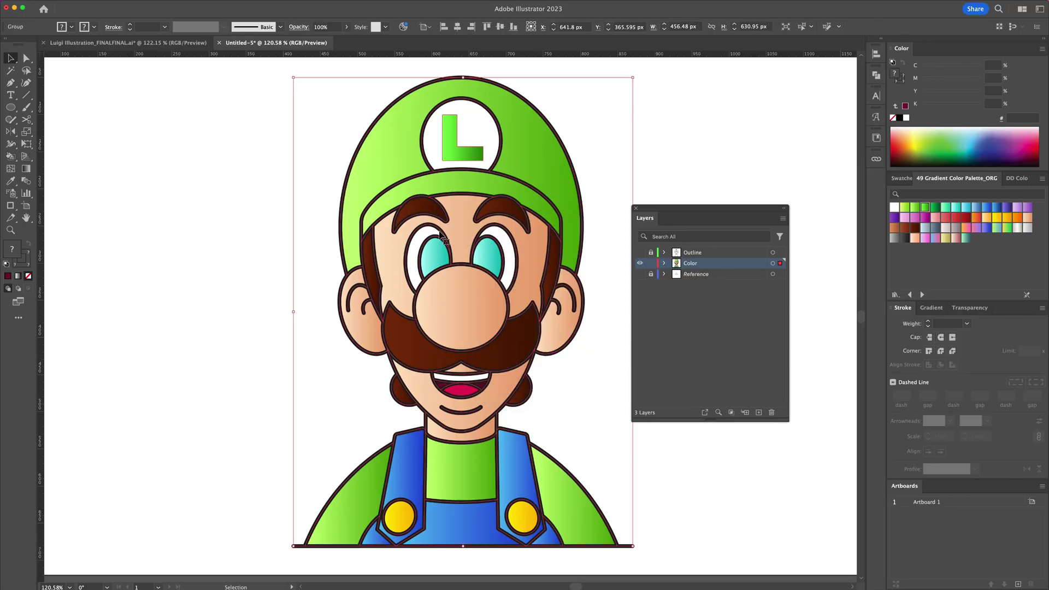
- Ungroup the expanded artwork, delete its outline strokes from the Color layer, and show the Outline layer again
{"action": "right_click", "coordinate": [396, 159]}
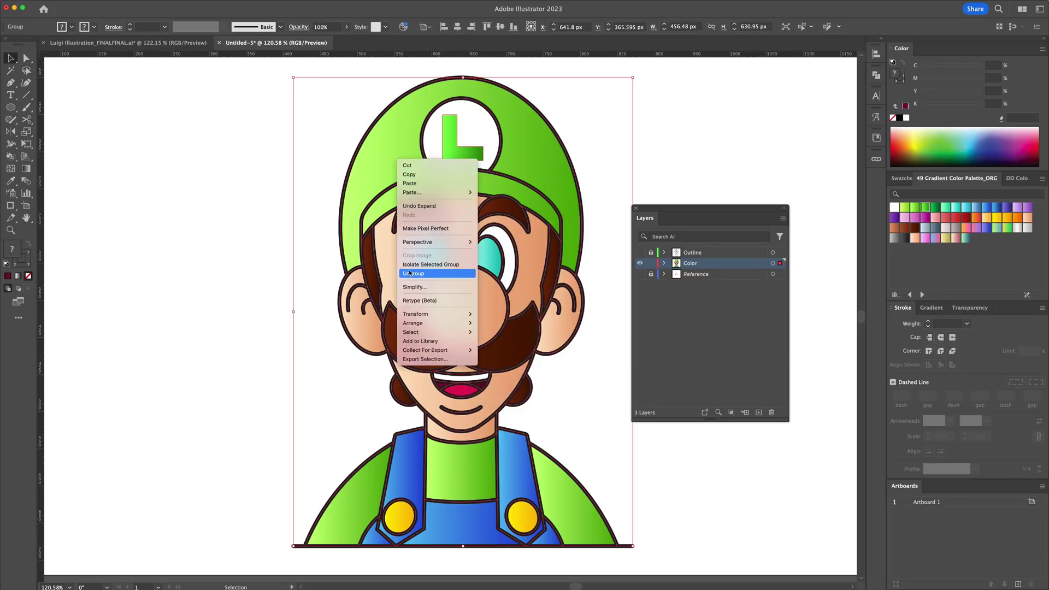
{"action": "left_click", "coordinate": [427, 273]}
{"action": "left_click", "coordinate": [237, 230]}
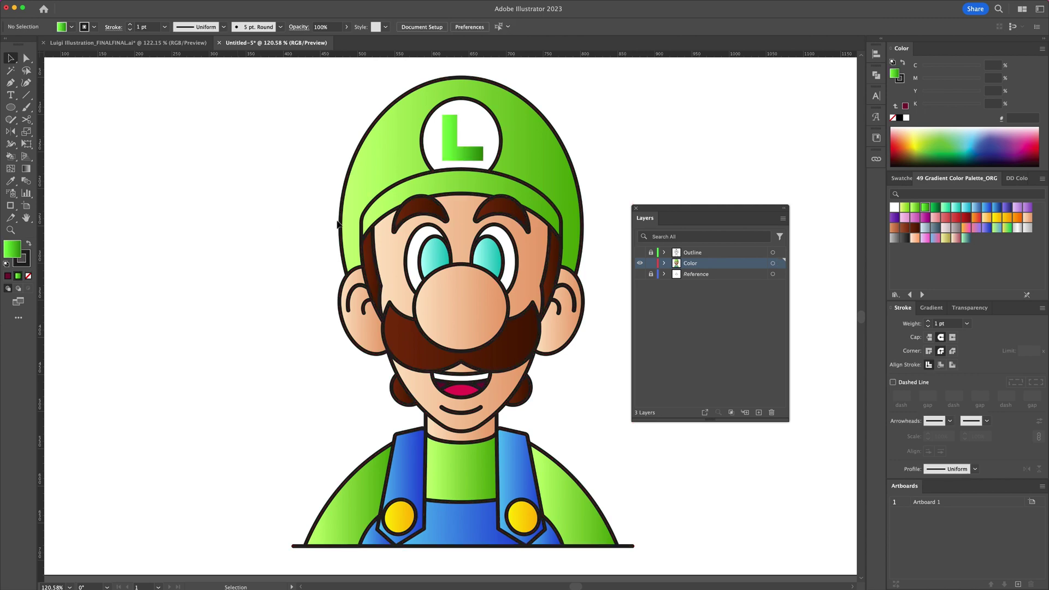
{"action": "left_click_drag", "start_coordinate": [340, 220], "coordinate": [217, 220]}
{"action": "key", "text": "Delete"}
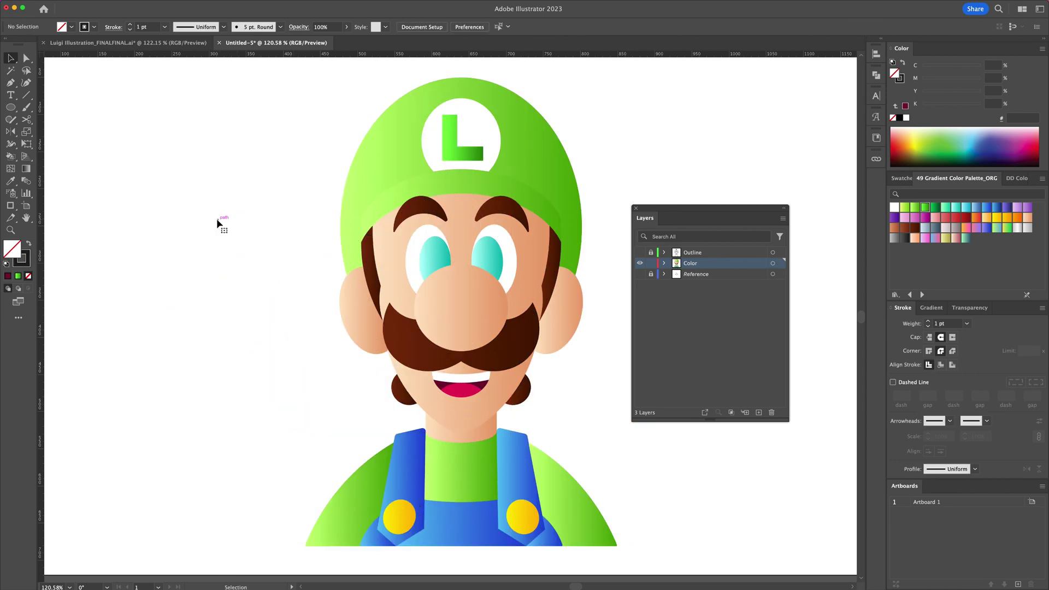
{"action": "left_click", "coordinate": [640, 253]}
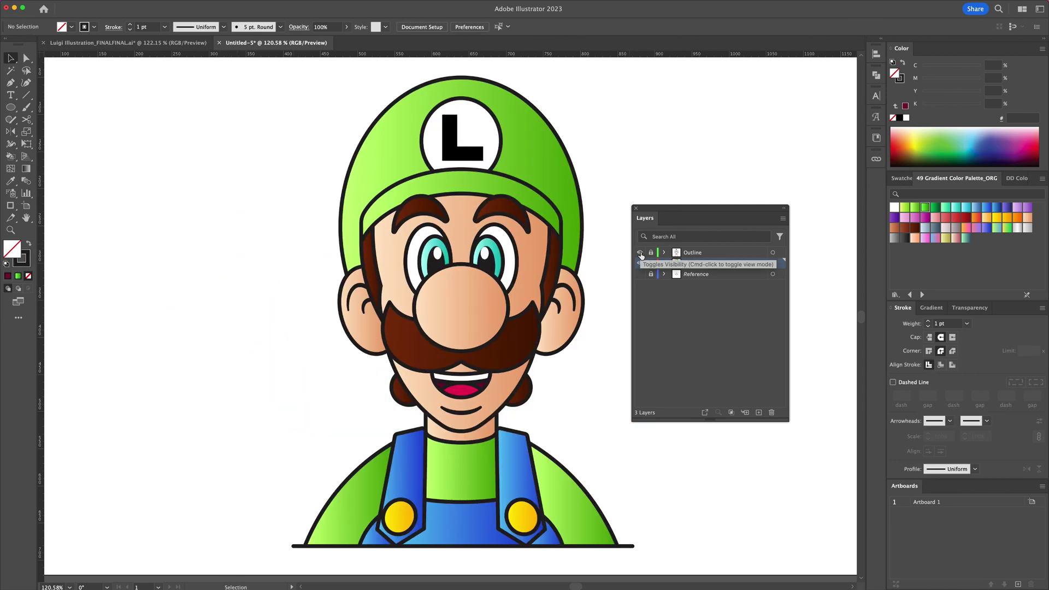
- Ungroup the color fills into separate shapes, testing with a move of the nose fill and undoing that move
{"action": "left_click", "coordinate": [540, 259]}
{"action": "right_click", "coordinate": [540, 259]}
{"action": "left_click", "coordinate": [568, 373]}
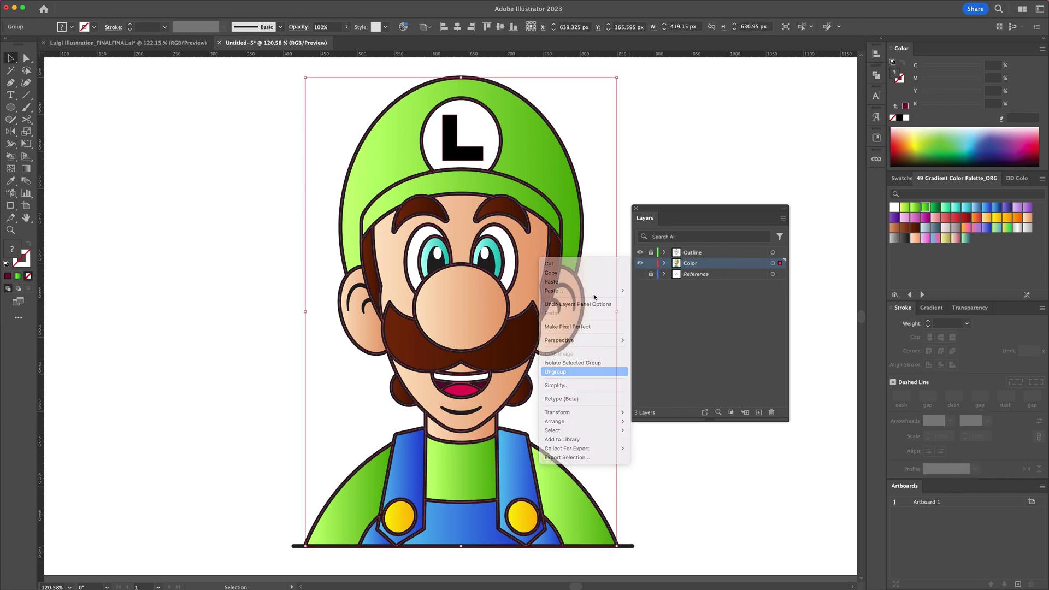
{"action": "left_click_drag", "start_coordinate": [418, 301], "coordinate": [213, 271]}
{"action": "key", "text": "cmd+z"}
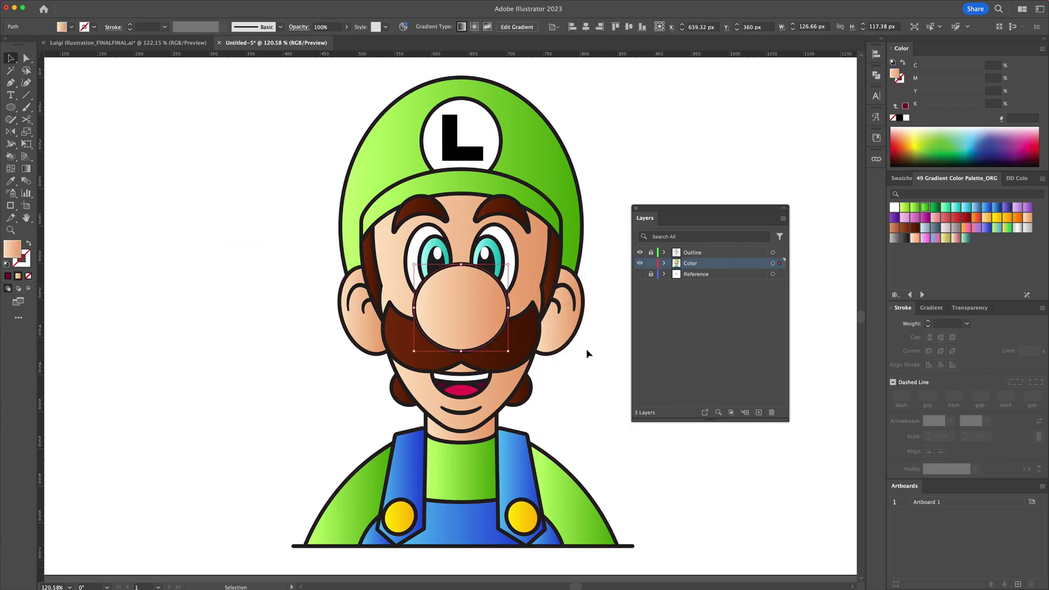
{"action": "left_click", "coordinate": [585, 352]}
- Unlock the Outline layer and delete its black letter L and the outlines around both irises
{"action": "left_click", "coordinate": [463, 155]}
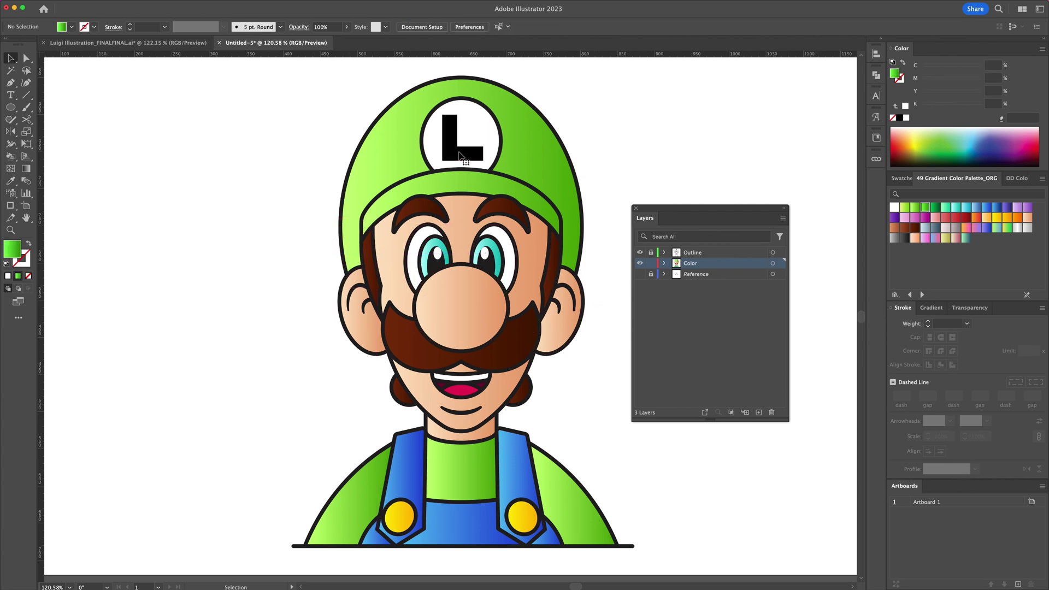
{"action": "left_click", "coordinate": [650, 253]}
{"action": "left_click", "coordinate": [463, 154]}
{"action": "key", "text": "Delete"}
{"action": "left_click", "coordinate": [503, 255]}
{"action": "key", "text": "Delete"}
{"action": "left_click", "coordinate": [449, 253]}
{"action": "key", "text": "Delete"}
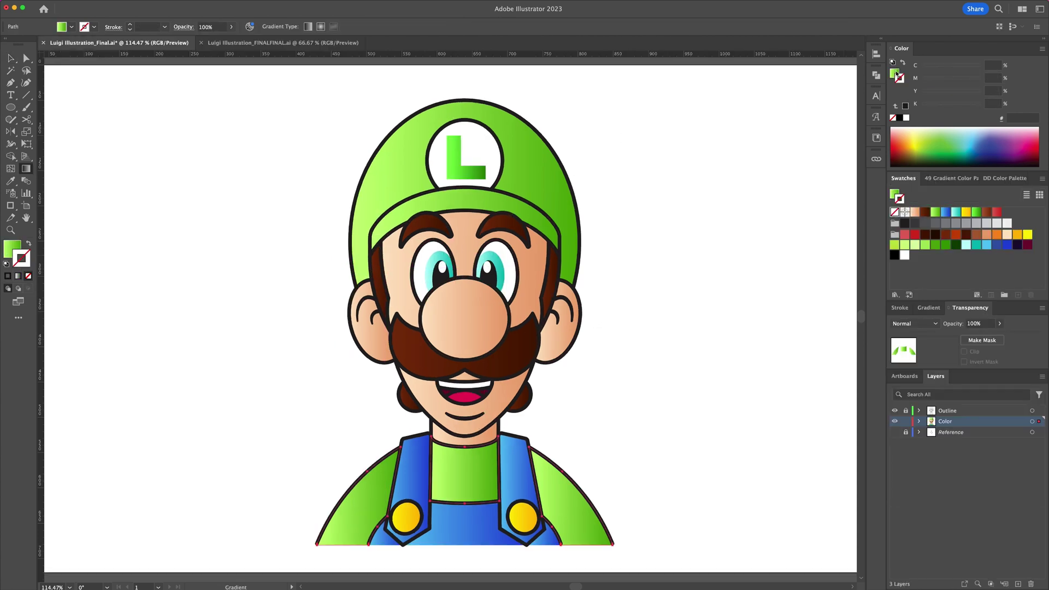
- Run one continuous green gradient across both shirt sleeves and the collar, from the left sleeve to the right
{"action": "key", "text": "g"}
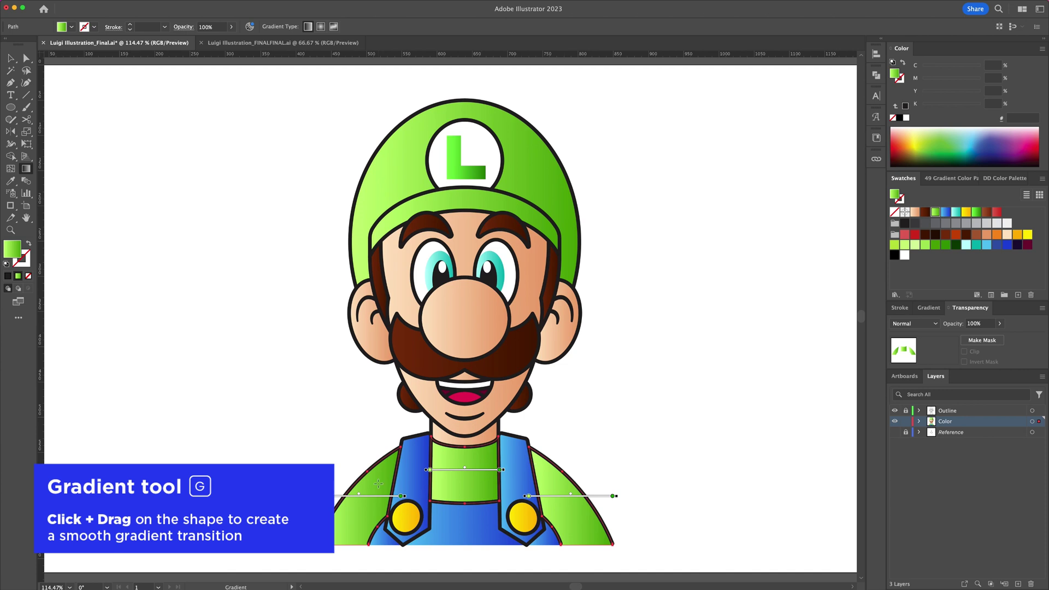
{"action": "left_click_drag", "start_coordinate": [349, 482], "coordinate": [581, 487]}
{"action": "key", "text": "v"}
{"action": "left_click", "coordinate": [604, 449]}
- Redraw the blue gradient horizontally across the overalls bib between the two straps
{"action": "left_click", "coordinate": [541, 537]}
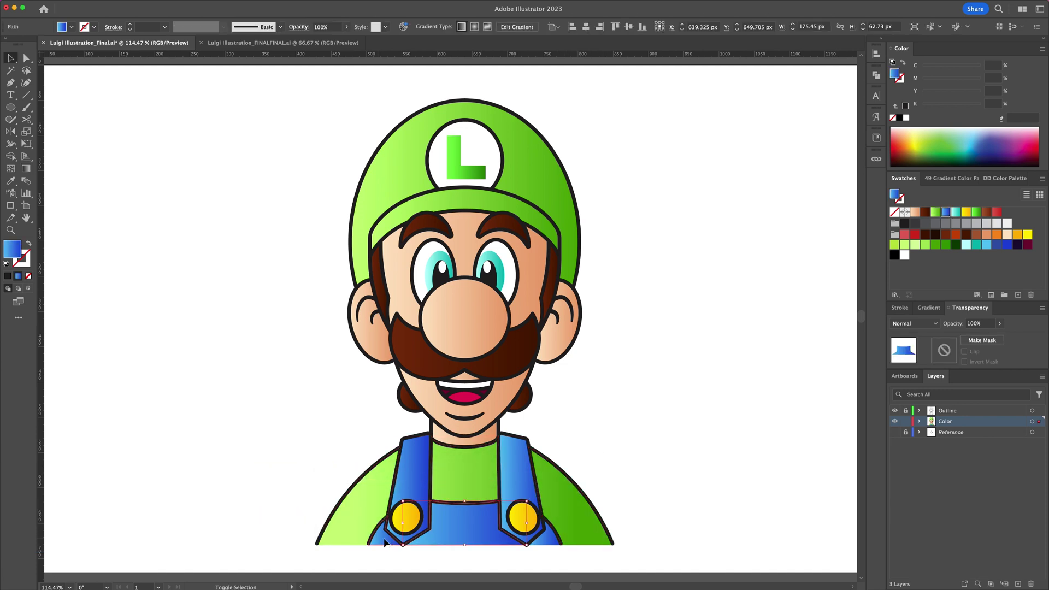
{"action": "key", "text": "g"}
{"action": "left_click_drag", "start_coordinate": [368, 521], "coordinate": [527, 521]}
{"action": "key", "text": "v"}
{"action": "left_click", "coordinate": [630, 428]}
- Run one continuous blue gradient across both overall straps, light on the left strap and dark on the right
{"action": "left_click", "coordinate": [515, 473]}
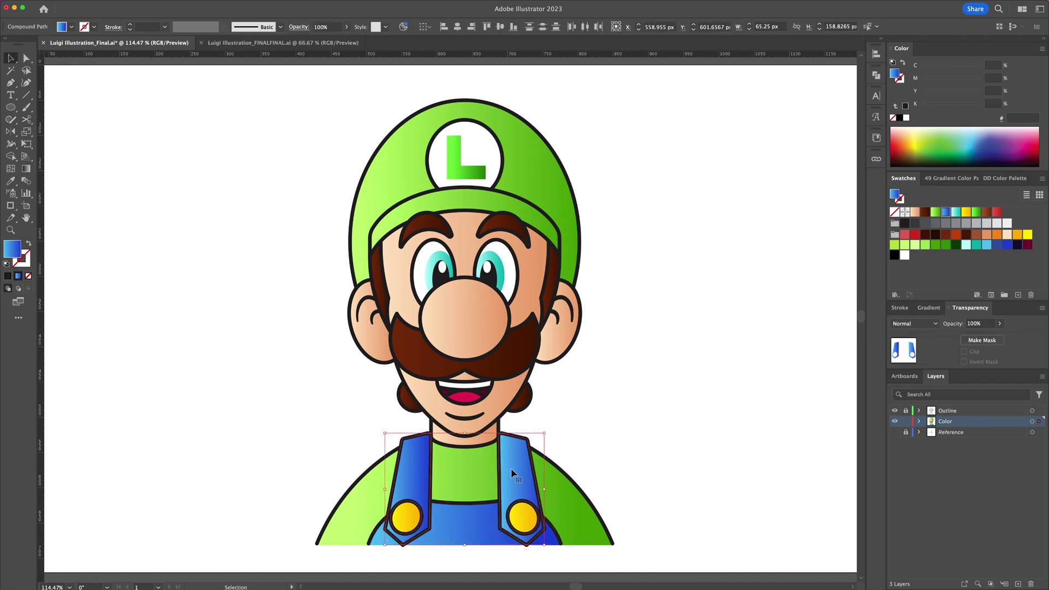
{"action": "key", "text": "g"}
{"action": "left_click_drag", "start_coordinate": [382, 489], "coordinate": [528, 489]}
{"action": "key", "text": "v"}
{"action": "left_click", "coordinate": [590, 439]}
- Turn the upper face's skin gradient vertical with the dark end at the forehead, and run one gradient across both ears
{"action": "left_click", "coordinate": [456, 200]}
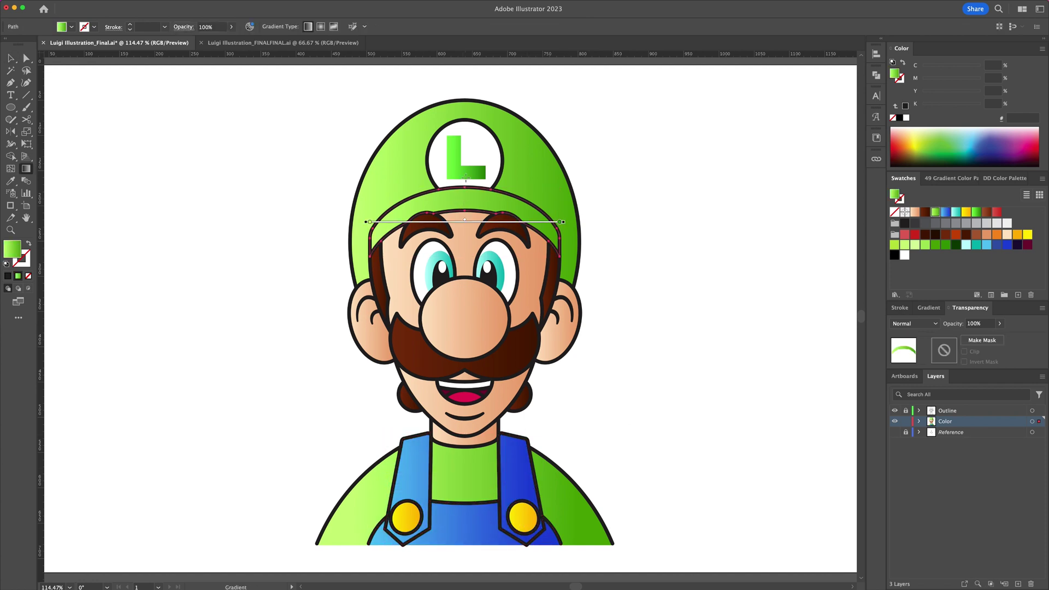
{"action": "left_click", "coordinate": [543, 265]}
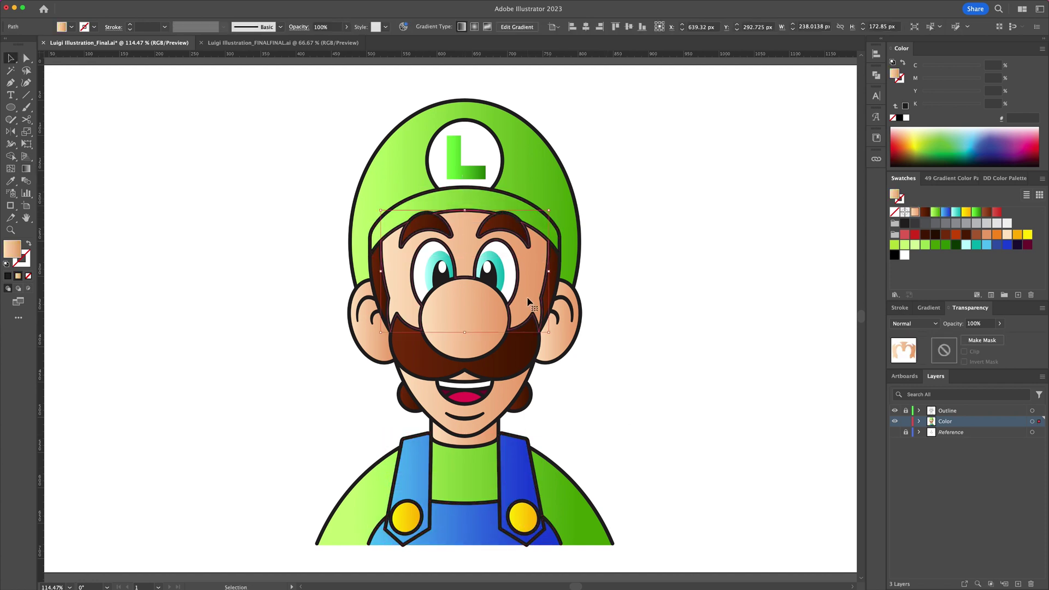
{"action": "left_click", "coordinate": [574, 355]}
{"action": "key", "text": "g"}
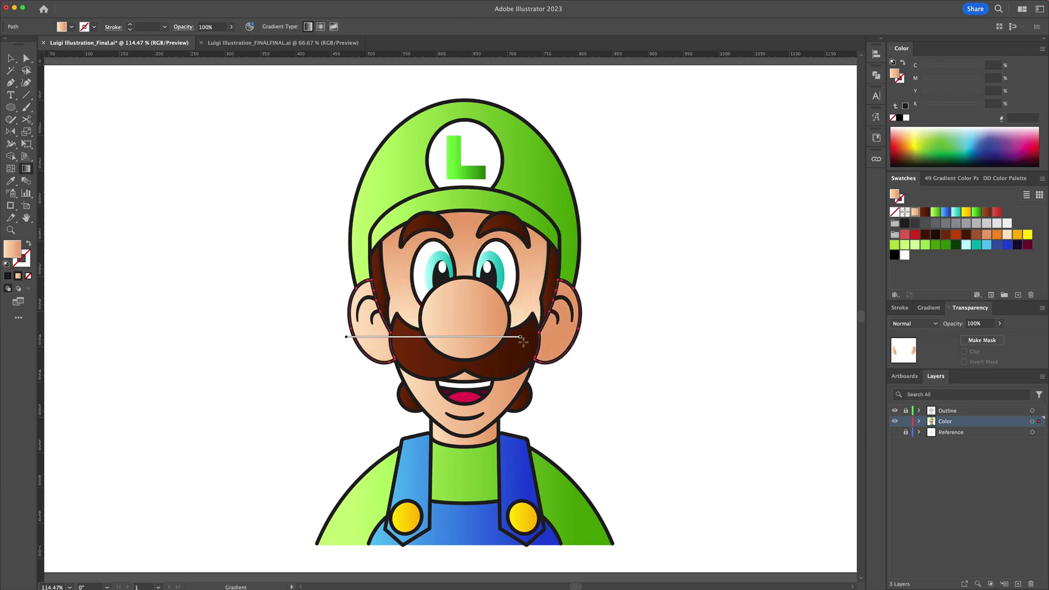
{"action": "key", "text": "v"}
- Angle the nose's skin gradient diagonally and redraw the lower face's gradient vertically with the dark end under the mustache
{"action": "left_click", "coordinate": [464, 322]}
{"action": "left_click", "coordinate": [473, 381]}
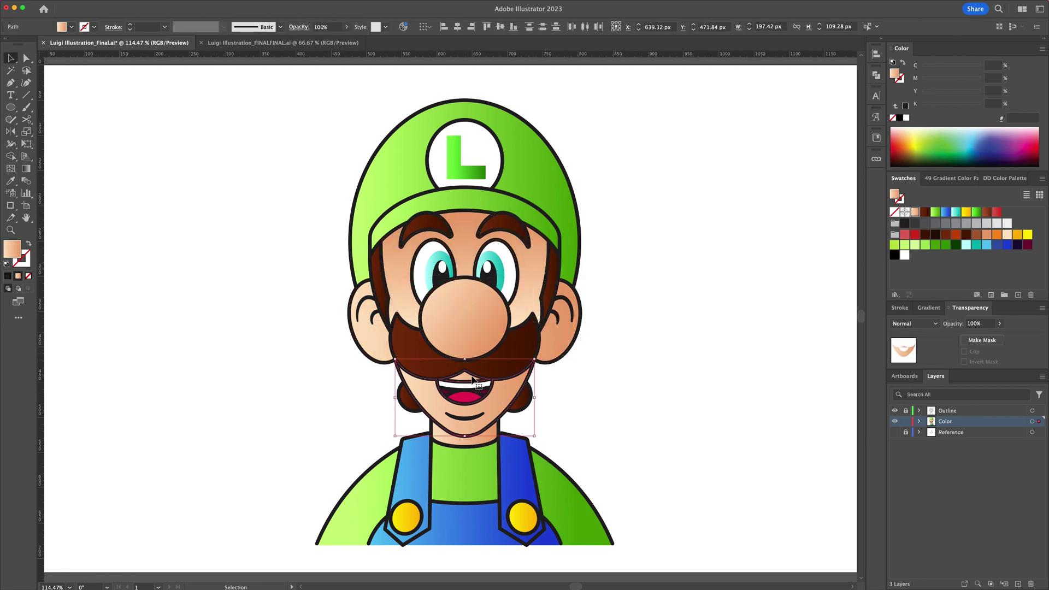
{"action": "key", "text": "g"}
{"action": "left_click_drag", "start_coordinate": [465, 473], "coordinate": [465, 373]}
{"action": "key", "text": "v"}
{"action": "key", "text": "super+shift+a"}
- Redraw the neck's skin gradient vertically so that it is darkest beneath the chin
{"action": "left_click", "coordinate": [477, 440]}
{"action": "key", "text": "g"}
{"action": "key", "text": "v"}
{"action": "key", "text": "super+shift+a"}
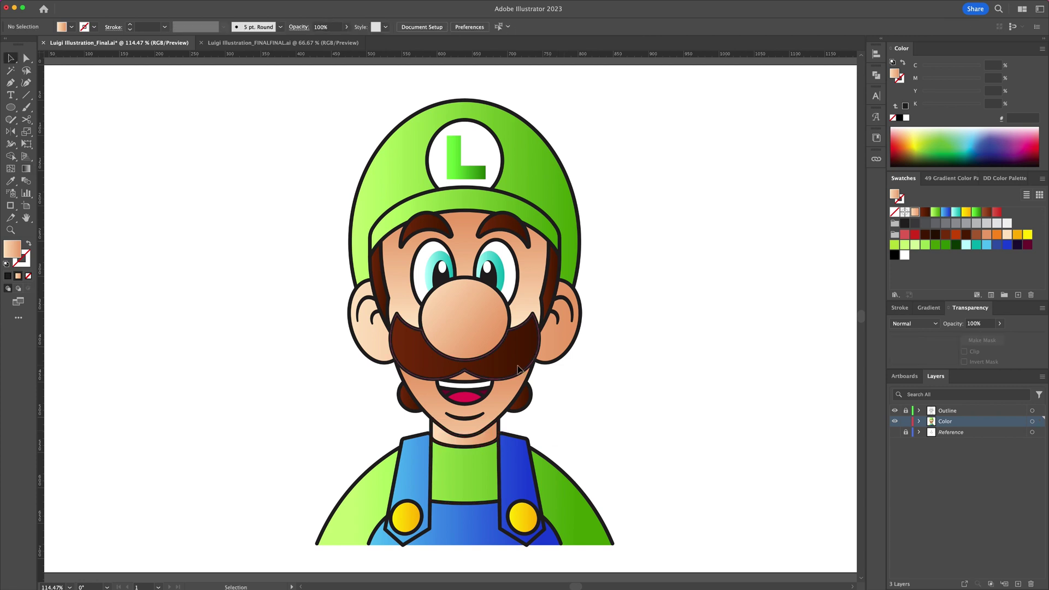
{"action": "left_click", "coordinate": [518, 369]}
{"action": "left_click", "coordinate": [600, 386]}
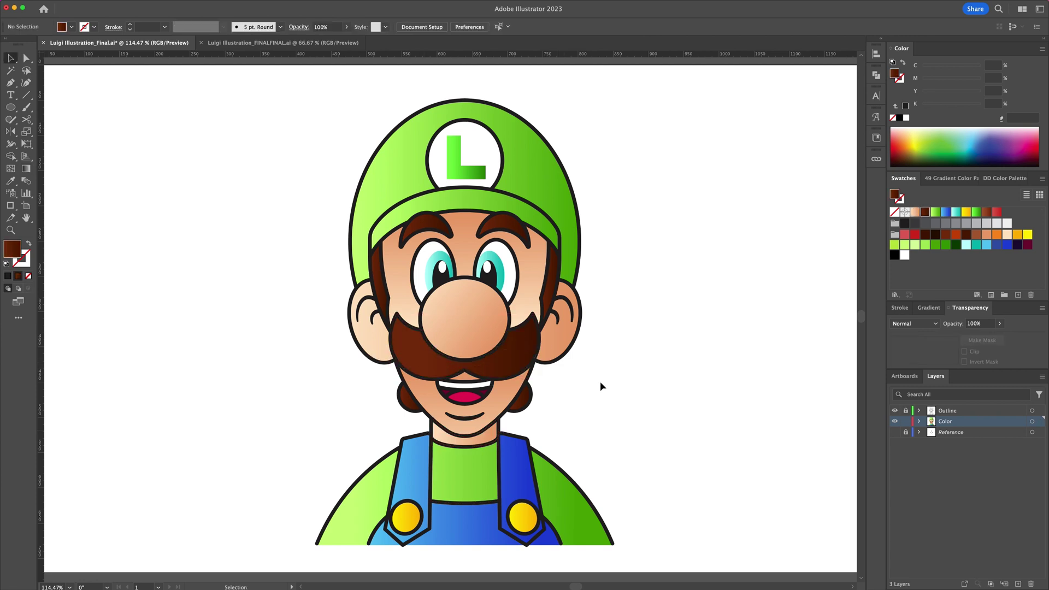
- Duplicate the green hat fill in place, testing with moves of the shapes and undoing those moves
{"action": "key", "text": "super+c"}
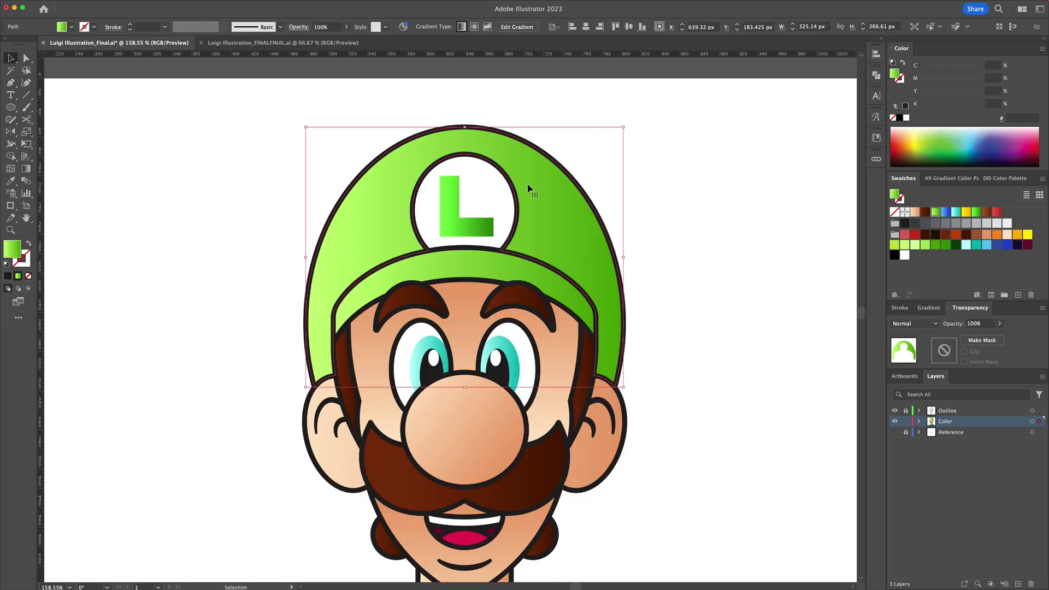
{"action": "key", "text": "super+f"}
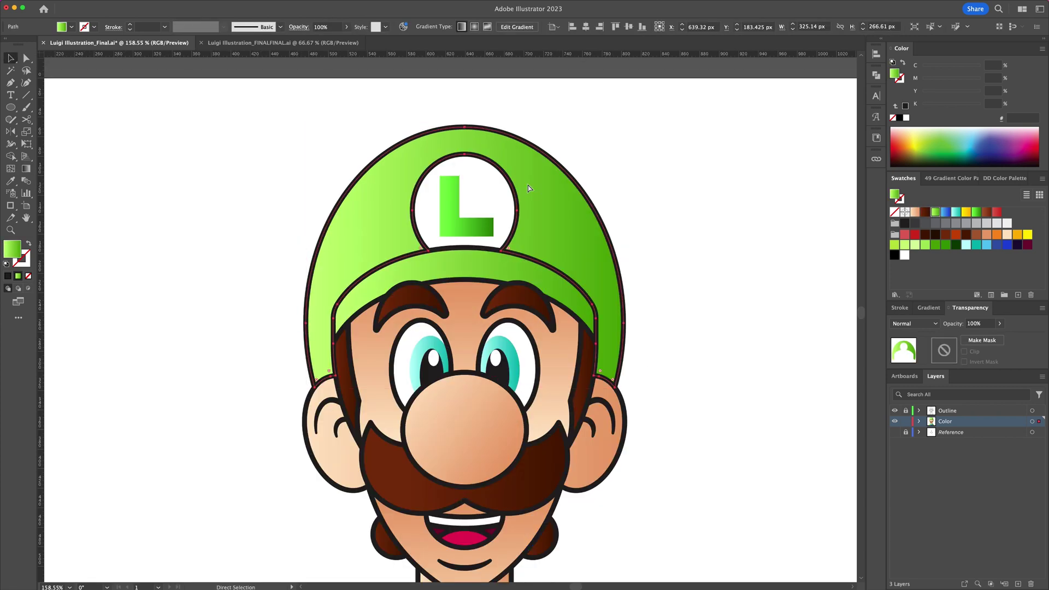
{"action": "left_click_drag", "start_coordinate": [538, 188], "coordinate": [455, 172]}
{"action": "left_click_drag", "start_coordinate": [540, 187], "coordinate": [613, 169]}
{"action": "key", "text": "super+z"}
{"action": "key", "text": "super+z"}
{"action": "left_click", "coordinate": [650, 176]}
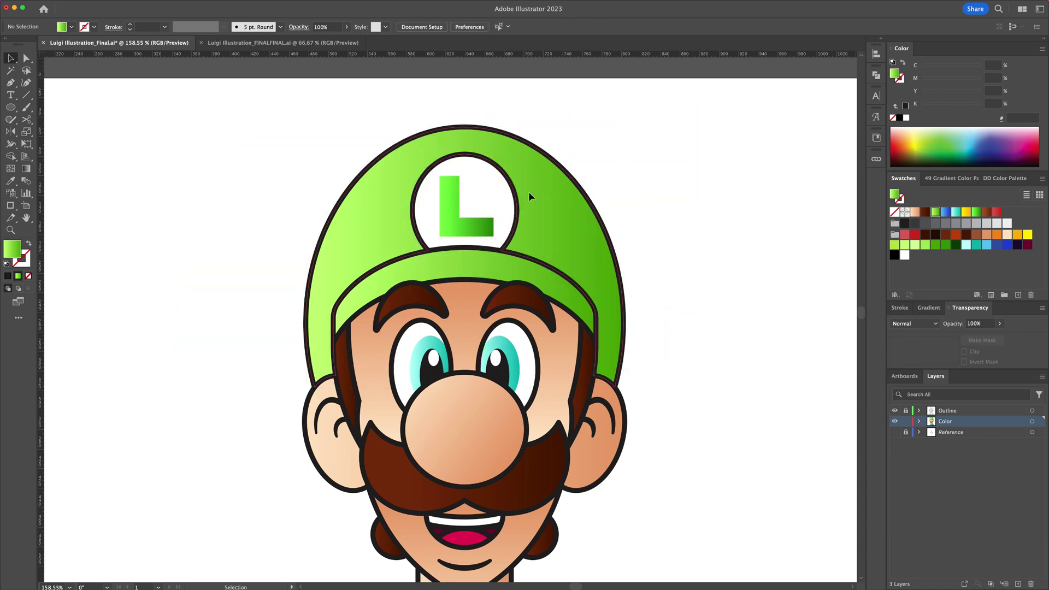
- Shift the hat copy 14 px down and trim the overlap with Shape Builder to leave a crescent along the hat's upper edge
{"action": "left_click", "coordinate": [529, 193]}
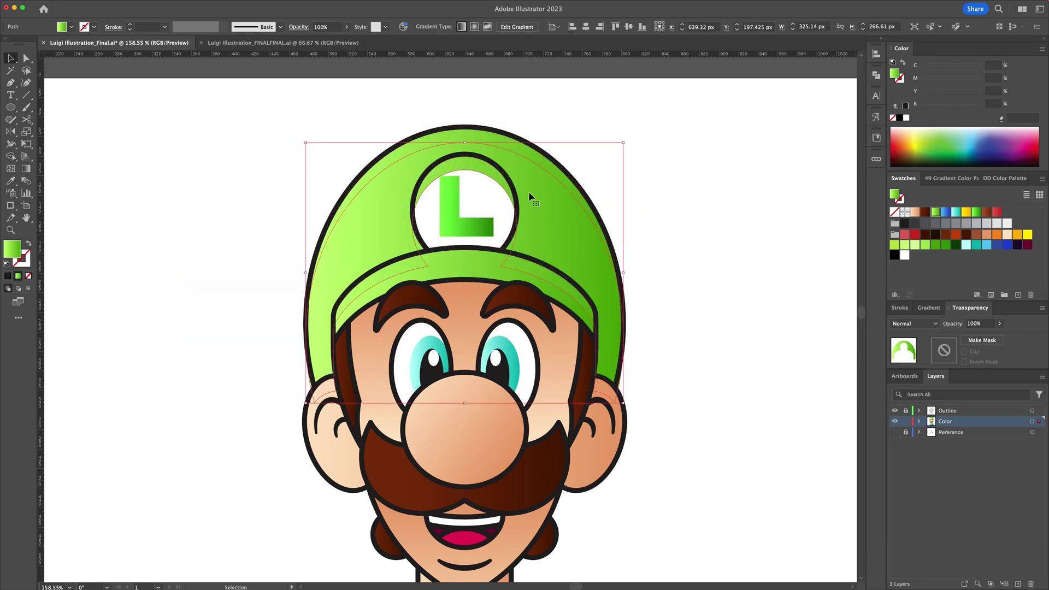
{"action": "left_click", "coordinate": [497, 141]}
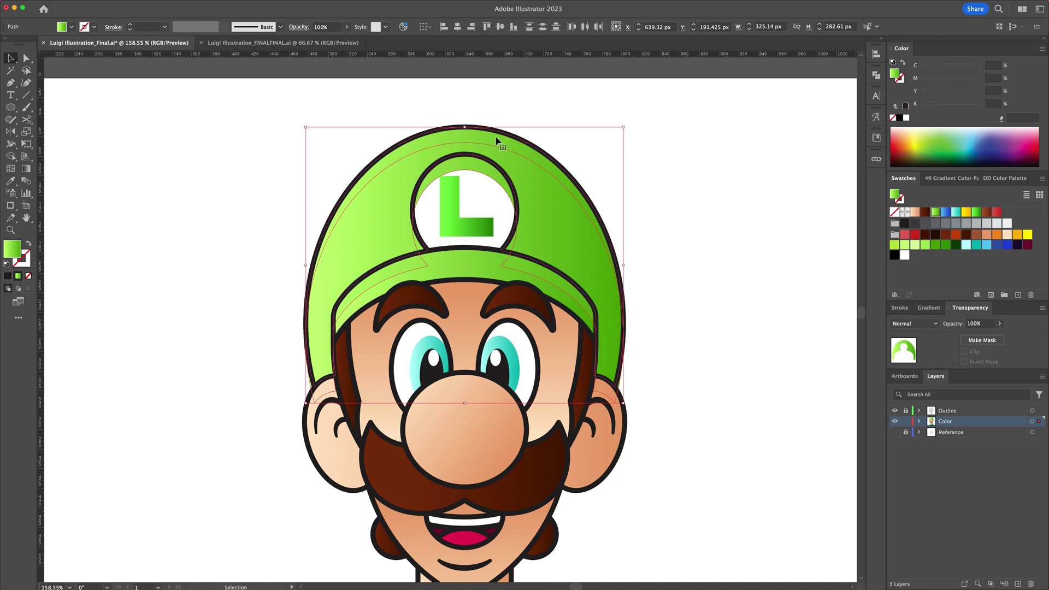
{"action": "key", "text": "shift+m"}
{"action": "left_click_drag", "start_coordinate": [496, 141], "coordinate": [518, 180]}
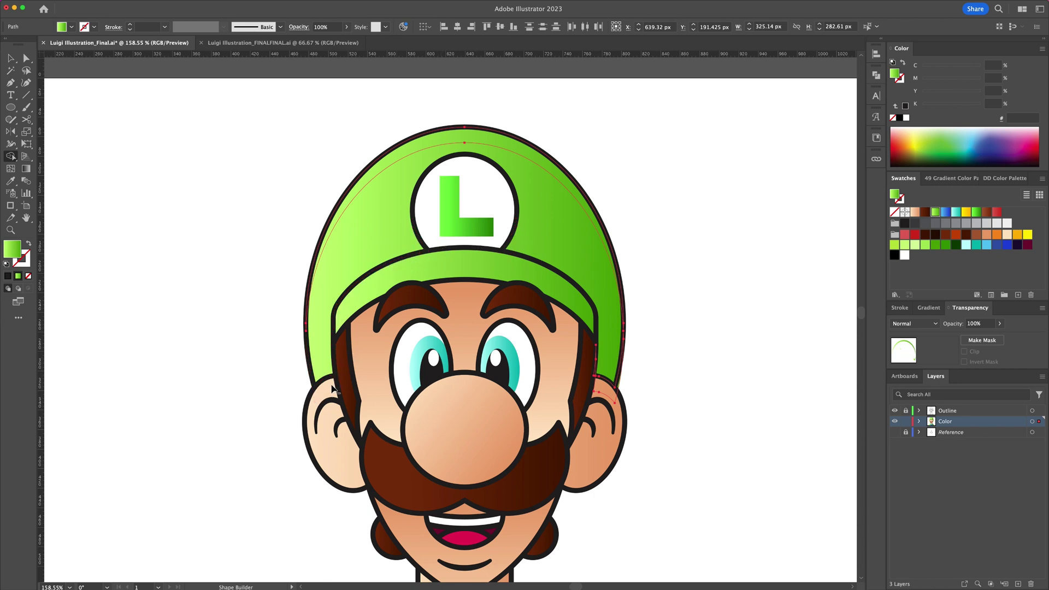
{"action": "left_click", "coordinate": [600, 372]}
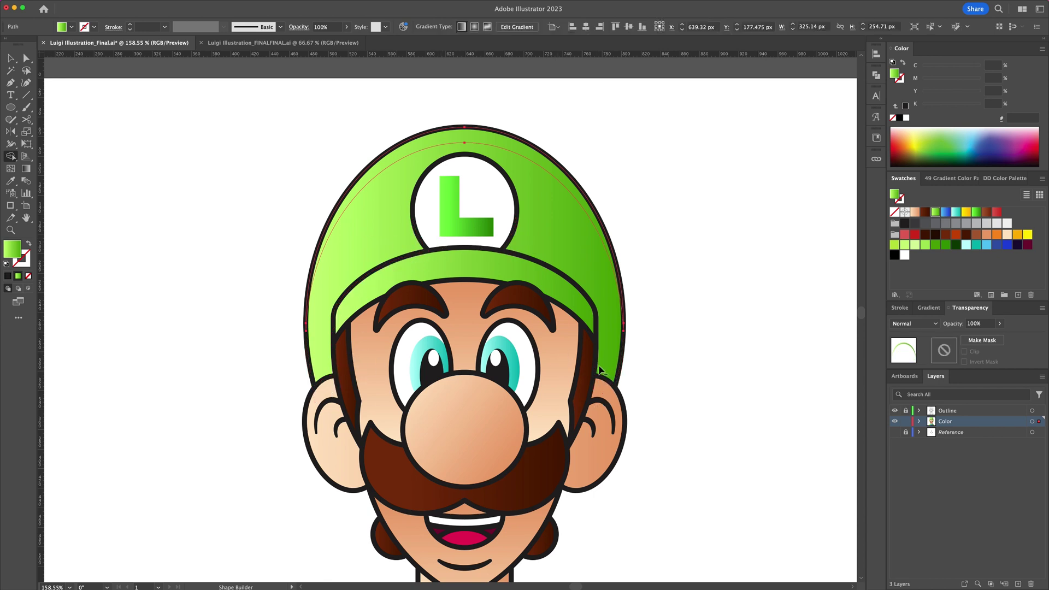
{"action": "key", "text": "v"}
{"action": "left_click", "coordinate": [644, 266]}
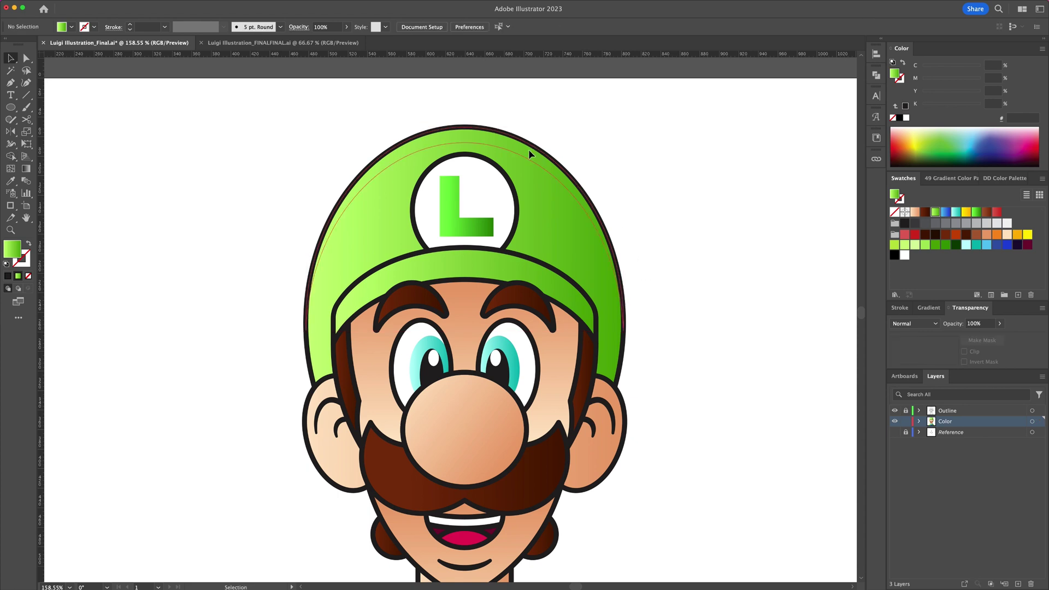
- Fill the crescent along the hat's upper edge with a light green swatch as a highlight
{"action": "left_click", "coordinate": [529, 150]}
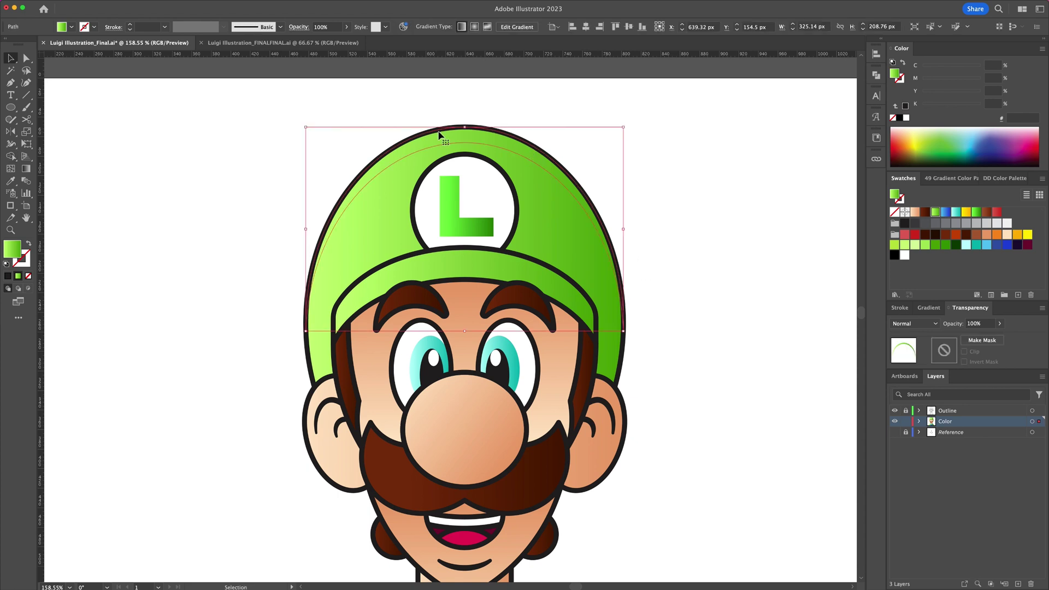
{"action": "left_click", "coordinate": [915, 246]}
{"action": "left_click", "coordinate": [762, 237]}
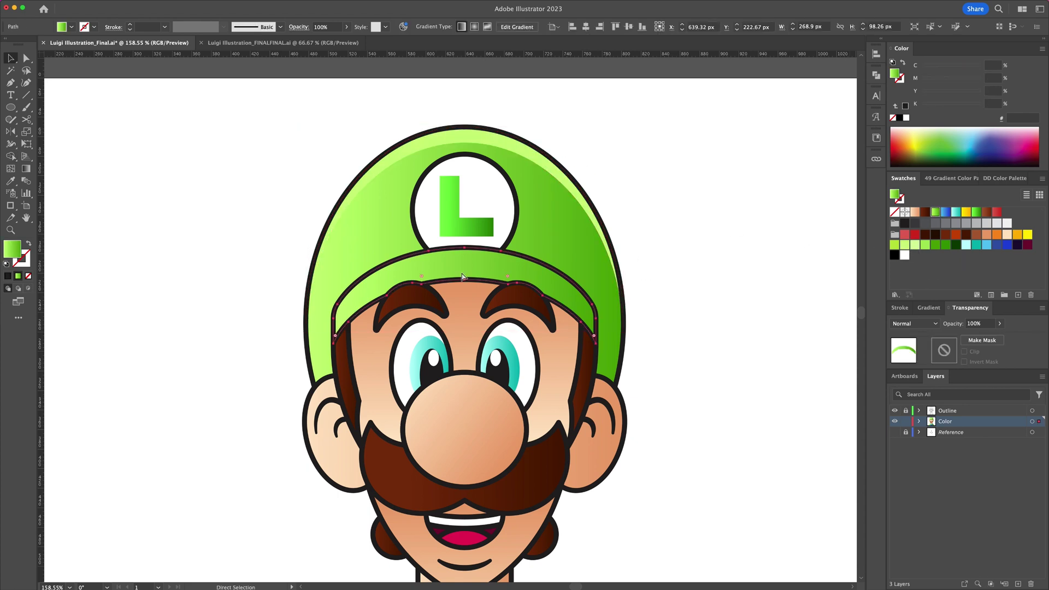
- Build a shadow strip along the brim's lower edge from a brim copy shifted 17 px down, and fill it dark green
{"action": "left_click", "coordinate": [463, 277]}
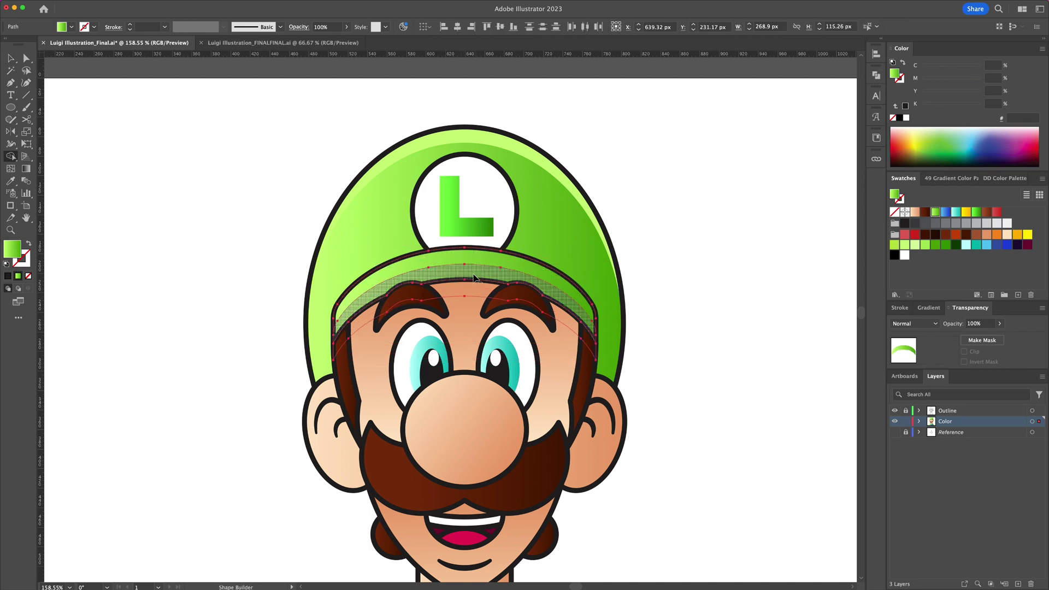
{"action": "left_click", "coordinate": [652, 199]}
{"action": "left_click", "coordinate": [470, 270]}
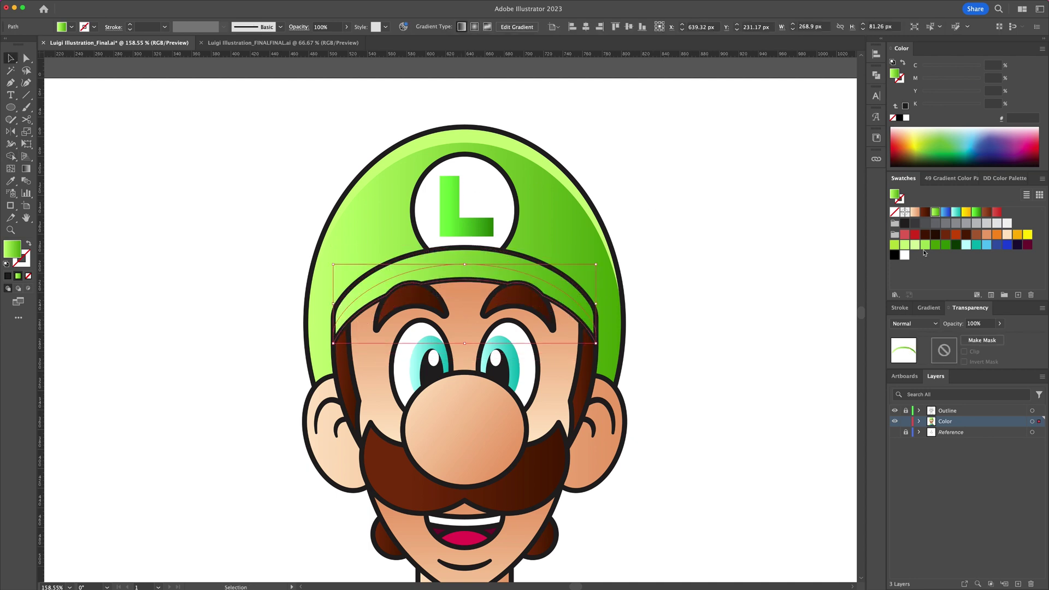
{"action": "left_click", "coordinate": [931, 247]}
{"action": "left_click", "coordinate": [754, 263]}
- Shift a copy of the white hat emblem left and use Shape Builder to cut a crescent along the emblem's right edge
{"action": "left_click", "coordinate": [495, 200]}
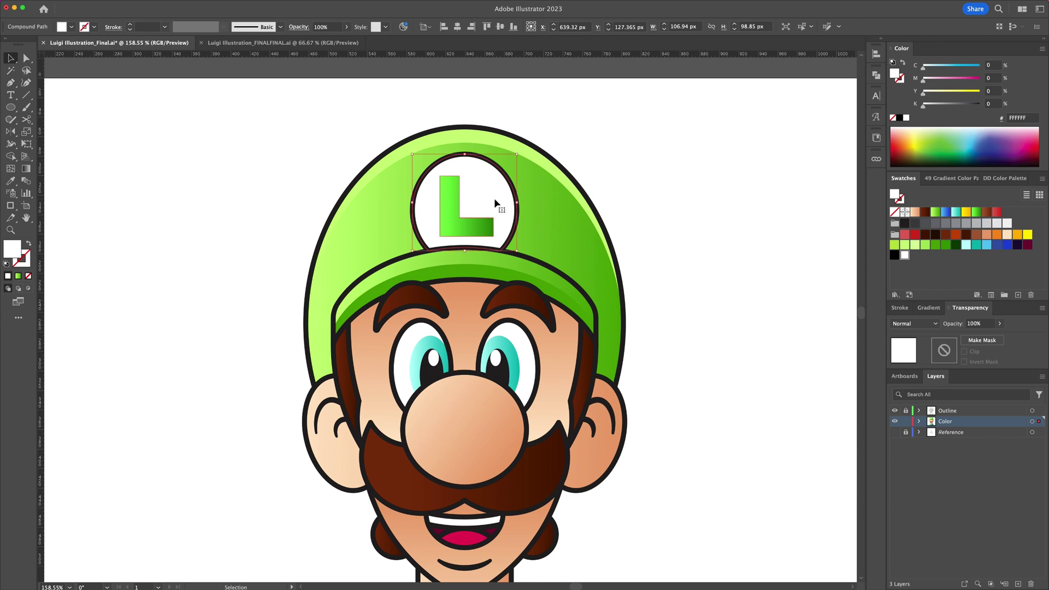
{"action": "key", "text": "shift+Left"}
{"action": "key", "text": "Left"}
{"action": "key", "text": "Left"}
{"action": "left_click", "coordinate": [510, 212], "text": "shift"}
{"action": "key", "text": "shift+m"}
{"action": "left_click_drag", "start_coordinate": [490, 206], "coordinate": [406, 201]}
{"action": "scroll", "coordinate": [440, 201], "scroll_direction": "up", "scroll_amount": 3}
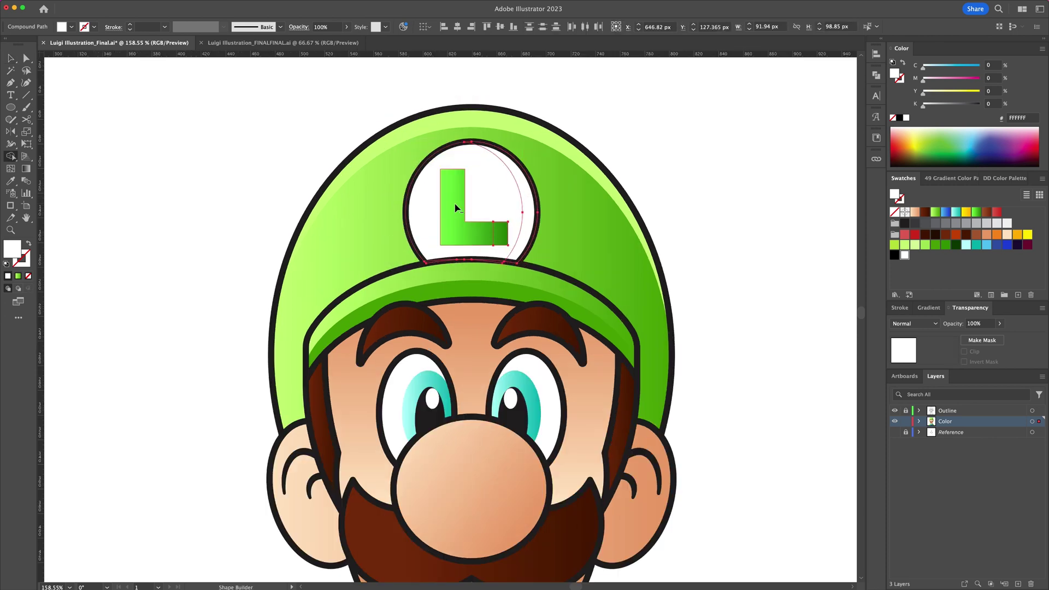
- Fill the crescent on the white hat emblem with a light gray swatch as a shadow
{"action": "key", "text": "v"}
{"action": "left_click", "coordinate": [676, 180]}
{"action": "left_click", "coordinate": [530, 221]}
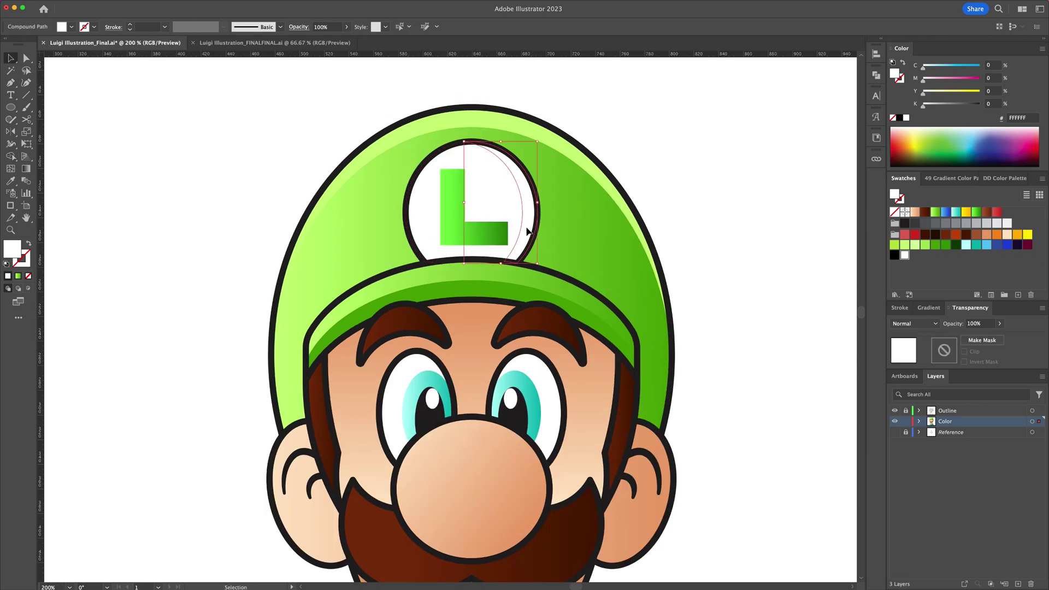
{"action": "left_click", "coordinate": [1007, 224]}
{"action": "left_click", "coordinate": [753, 193]}
- Shift a copy of the nose fill upward and trim with Shape Builder to leave a crescent along the nose's lower edge
{"action": "key", "text": "super+0"}
{"action": "left_click", "coordinate": [485, 328]}
{"action": "key", "text": "shift+Up"}
{"action": "key", "text": "Up"}
{"action": "key", "text": "Up"}
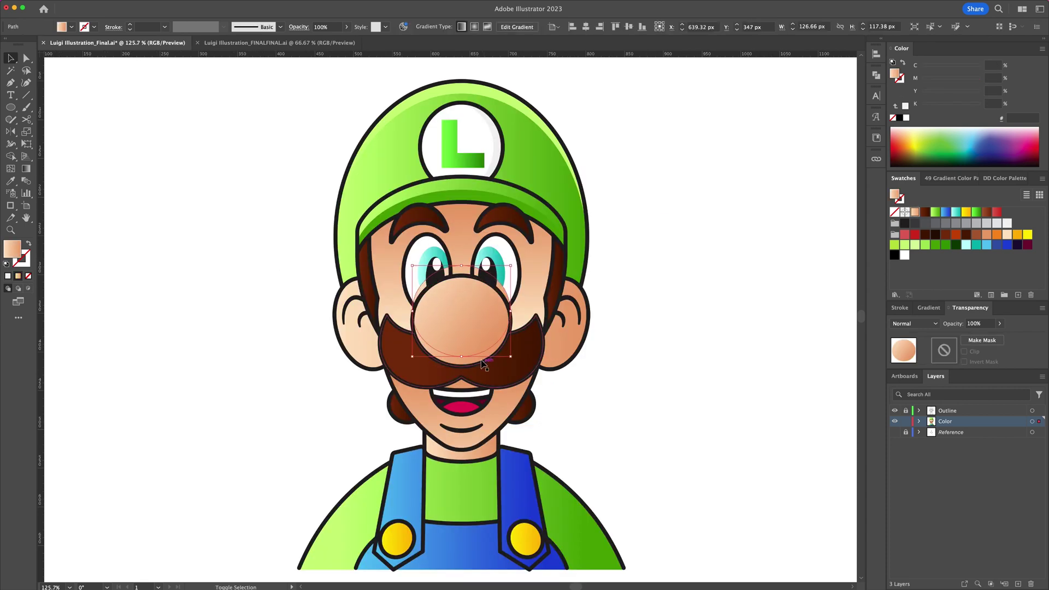
{"action": "left_click", "coordinate": [482, 361], "text": "shift"}
{"action": "key", "text": "shift+m"}
{"action": "left_click_drag", "start_coordinate": [479, 334], "coordinate": [486, 263]}
{"action": "key", "text": "v"}
{"action": "left_click", "coordinate": [629, 265]}
- Fill the nose's lower crescent with the C94706 swatch and set its opacity to 50%
{"action": "left_click", "coordinate": [482, 359]}
{"action": "left_click", "coordinate": [977, 236]}
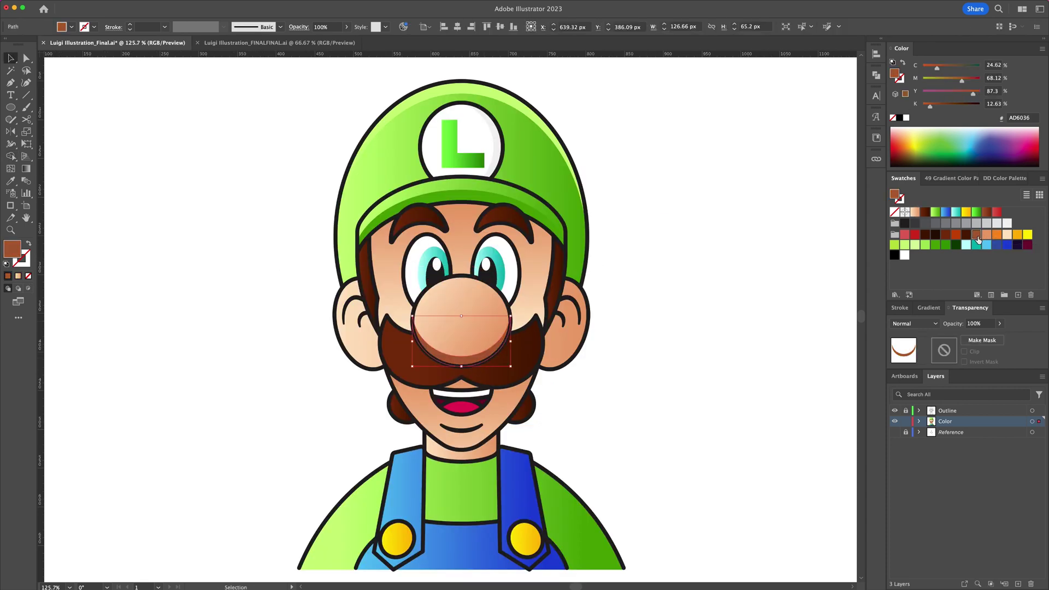
{"action": "left_click", "coordinate": [955, 235]}
{"action": "left_click", "coordinate": [691, 320]}
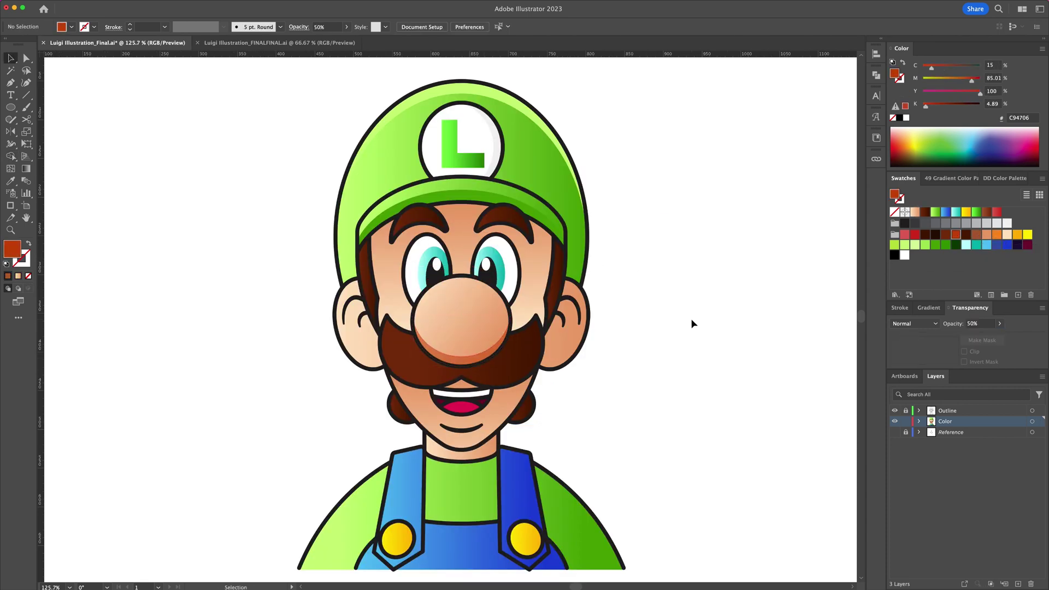
- Duplicate the mustache in place, shift the copy down, and keep only the strip below the original mustache using Shape Builder
{"action": "left_click", "coordinate": [532, 369]}
{"action": "key", "text": "super+c"}
{"action": "key", "text": "super+f"}
{"action": "key", "text": "shift+Down"}
{"action": "key", "text": "Down"}
{"action": "key", "text": "Down"}
{"action": "left_click", "coordinate": [482, 365], "text": "shift"}
{"action": "key", "text": "shift+m"}
{"action": "key", "text": "v"}
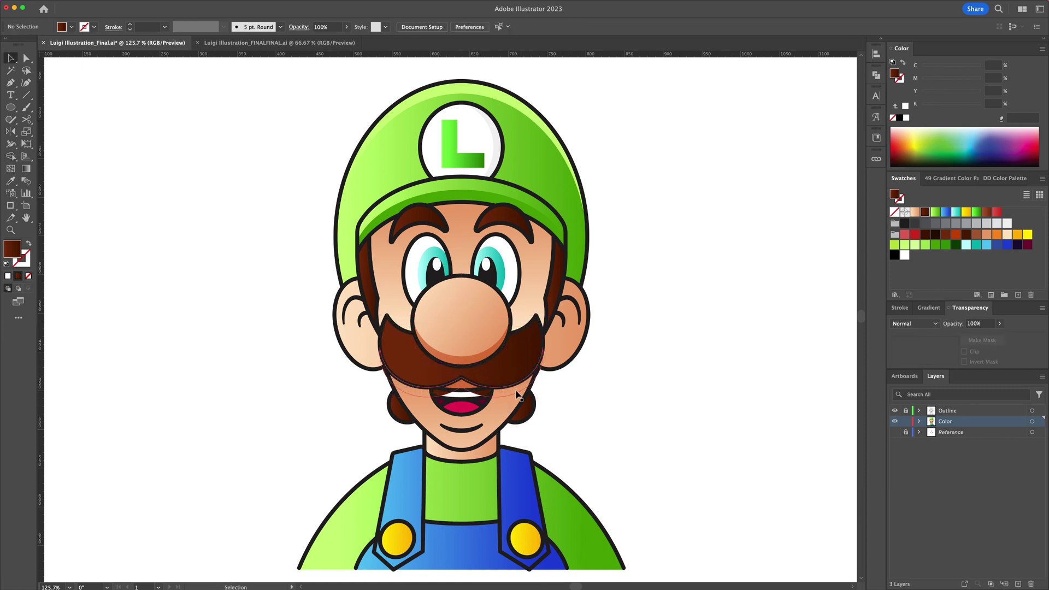
- Trim the strip below the mustache to the lower face shape, removing the parts outside it with Shape Builder
{"action": "left_click", "coordinate": [505, 411]}
{"action": "left_click", "coordinate": [389, 379], "text": "shift"}
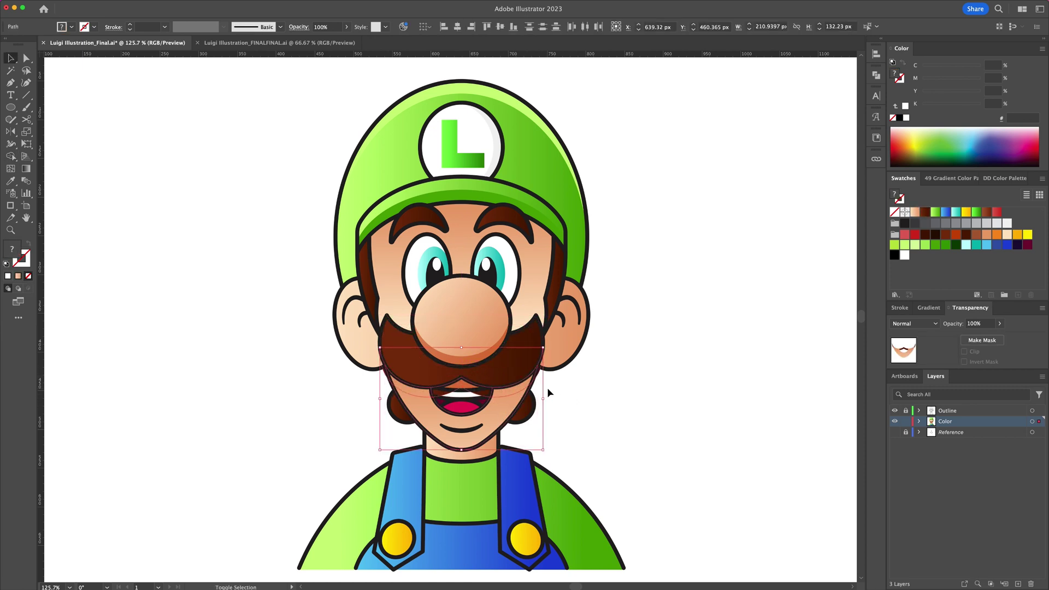
{"action": "key", "text": "shift+m"}
{"action": "left_click", "coordinate": [539, 370], "text": "alt"}
{"action": "key", "text": "v"}
{"action": "key", "text": "super+shift+a"}
- Bring the strip below the mustache forward and sample the nose shadow's color onto it with the Eyedropper
{"action": "right_click", "coordinate": [503, 393]}
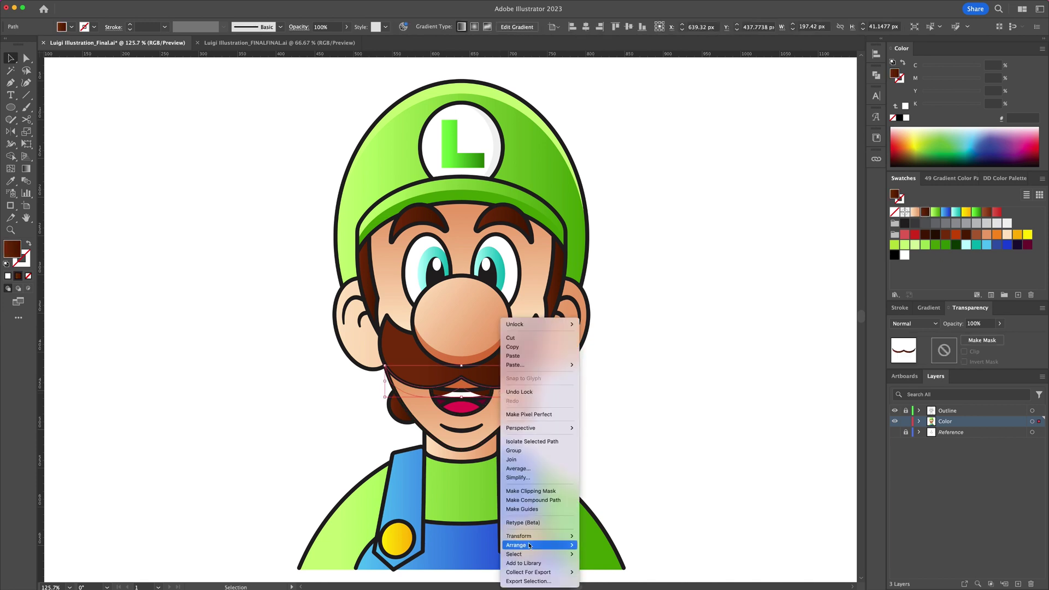
{"action": "left_click", "coordinate": [607, 544]}
{"action": "key", "text": "i"}
{"action": "left_click", "coordinate": [476, 356]}
{"action": "key", "text": "v"}
- Bring the white teeth shape in front of the mustache's shadow
{"action": "left_click", "coordinate": [479, 392]}
{"action": "right_click", "coordinate": [460, 394]}
{"action": "mouse_move", "coordinate": [491, 545]}
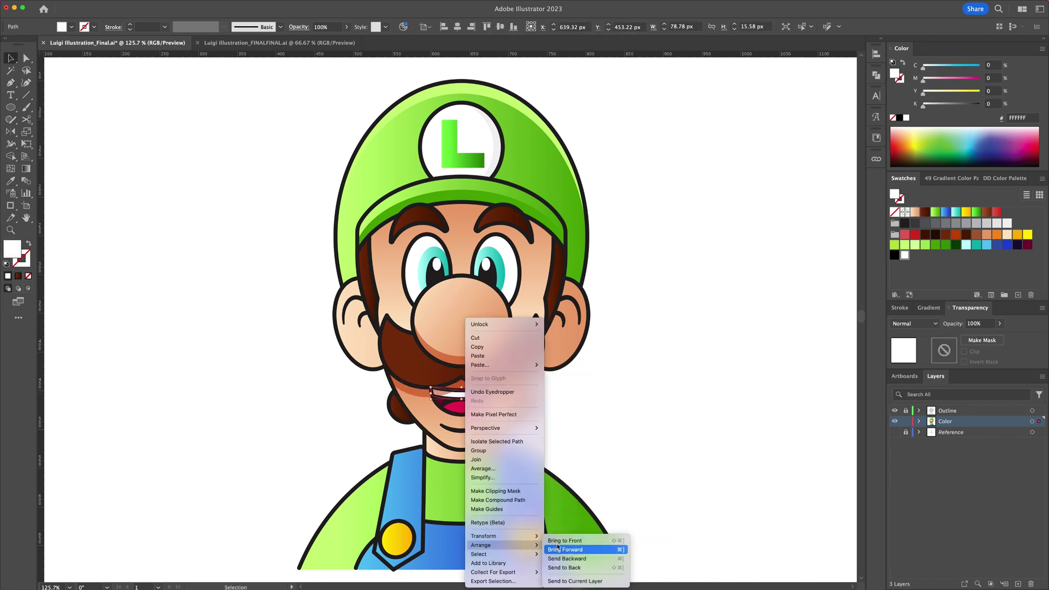
{"action": "left_click", "coordinate": [566, 547]}
{"action": "left_click", "coordinate": [575, 413]}
- Build a shadow band along the mustache's lower edge with Shape Builder and fill it with dark brown 511800
{"action": "left_click", "coordinate": [506, 372]}
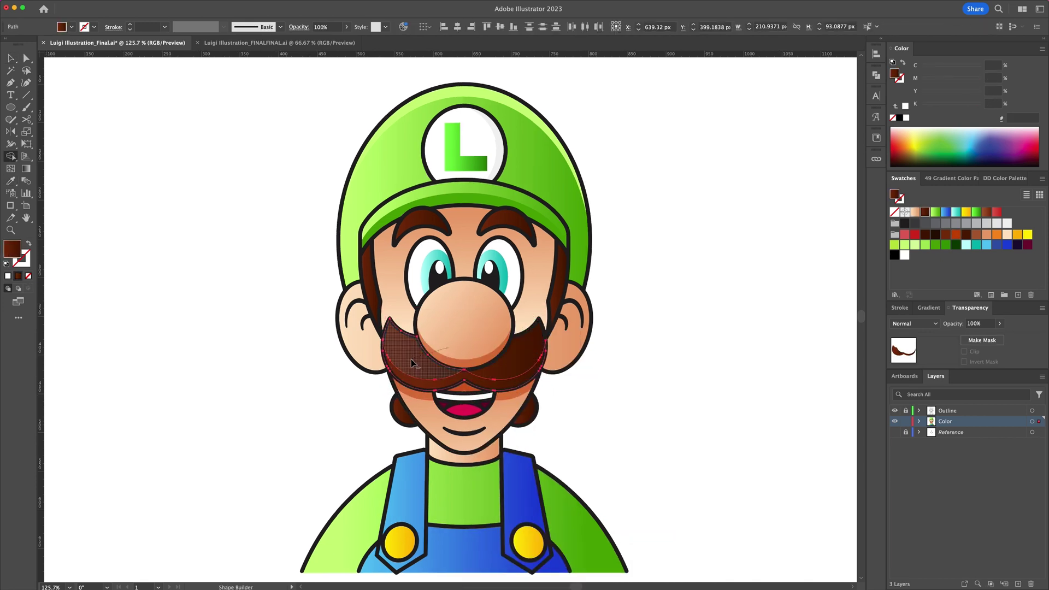
{"action": "left_click", "coordinate": [709, 304]}
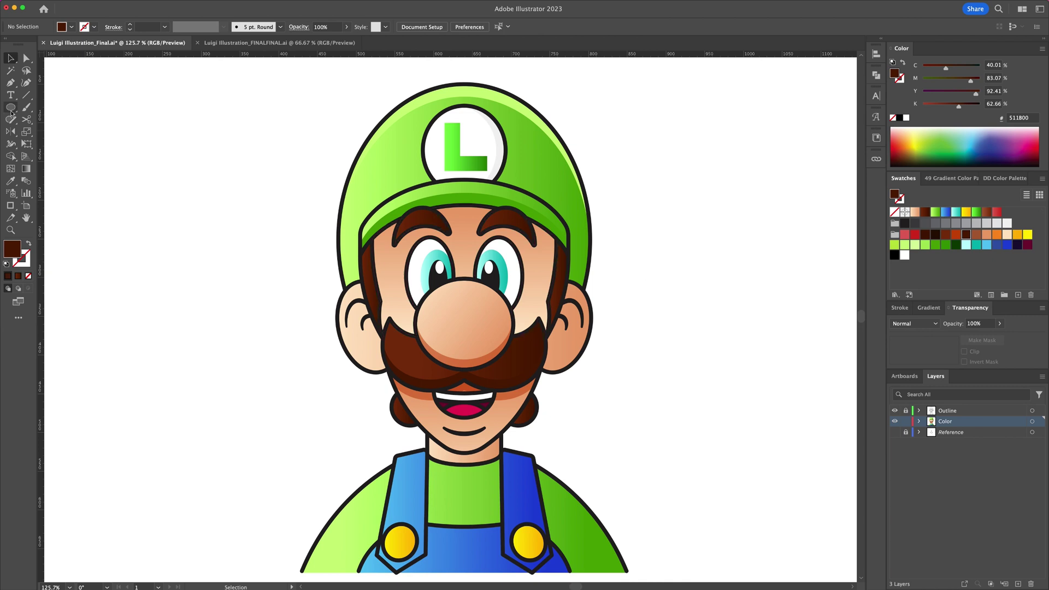
- Draw an ellipse about 385 by 366 px centered on the face and move it down below the hat brim
{"action": "left_click_drag", "start_coordinate": [464, 254], "coordinate": [614, 292]}
{"action": "key", "text": "v"}
{"action": "left_click_drag", "start_coordinate": [464, 291], "coordinate": [465, 499]}
{"action": "left_click_drag", "start_coordinate": [464, 237], "coordinate": [464, 248]}
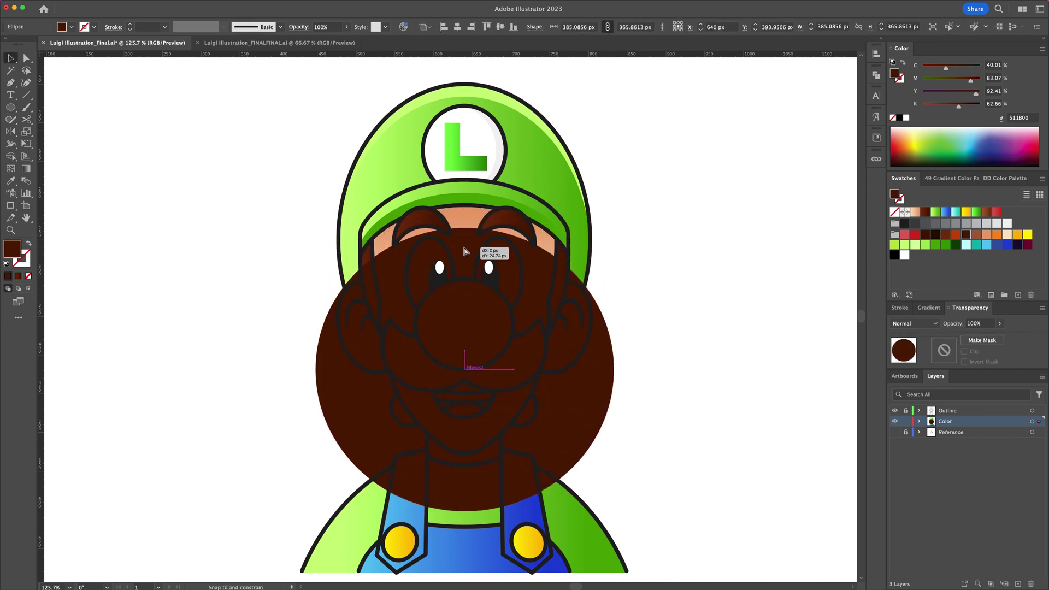
- Remove the lower half of the ellipse and extend the remaining arc with the Pen tool into a block reaching over the hat
{"action": "key", "text": "a"}
{"action": "key", "text": "Delete"}
{"action": "key", "text": "p"}
{"action": "left_click", "coordinate": [613, 367]}
{"action": "left_click", "coordinate": [613, 195]}
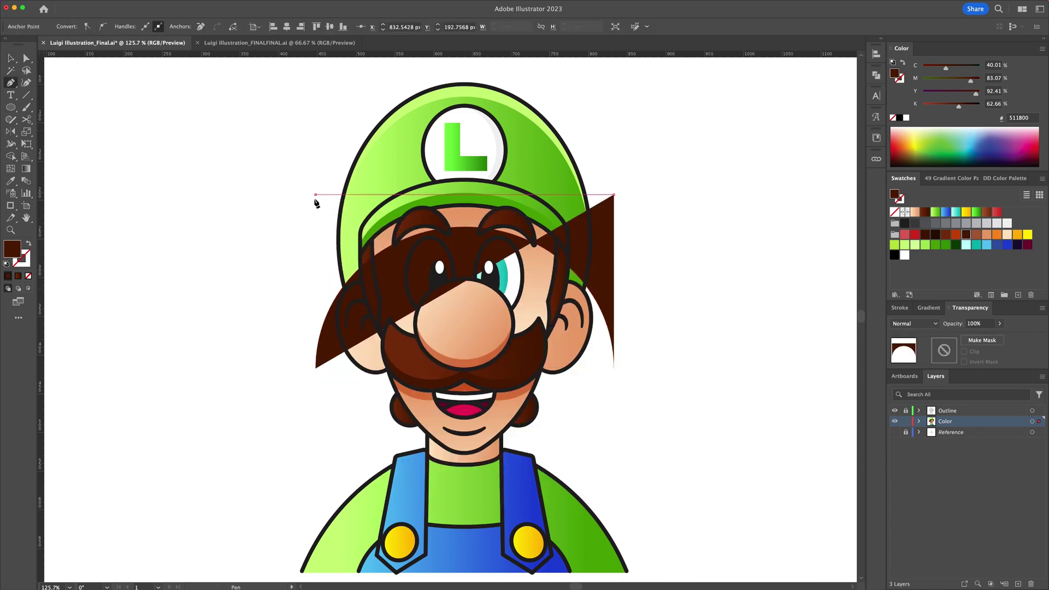
{"action": "left_click", "coordinate": [315, 195]}
- Trim the arched block to the face and side hair with Shape Builder, removing everything outside them
{"action": "key", "text": "v"}
{"action": "left_click", "coordinate": [374, 287], "text": "shift"}
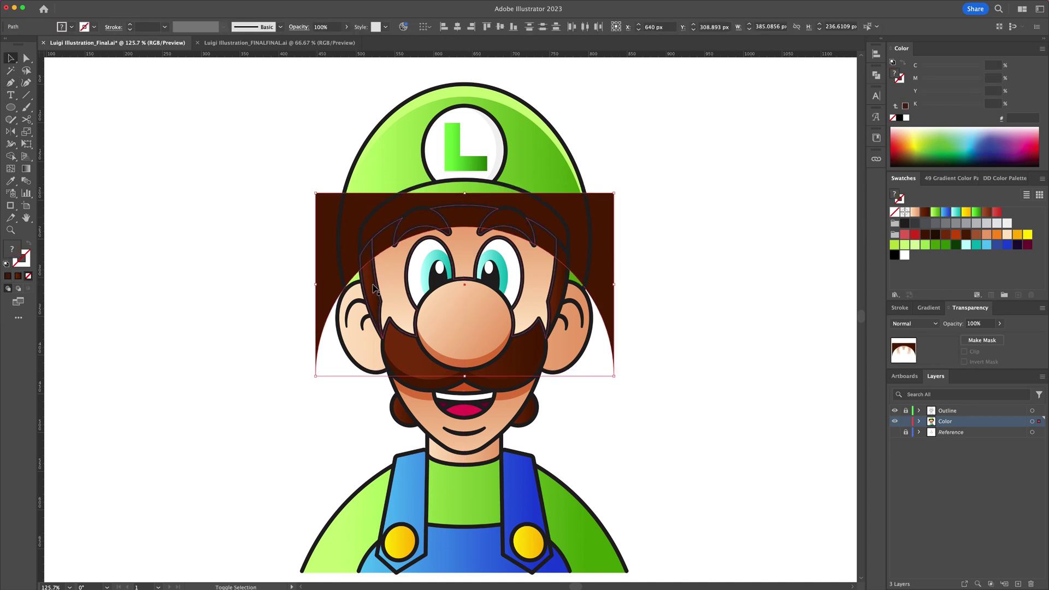
{"action": "key", "text": "shift+m"}
{"action": "left_click_drag", "start_coordinate": [619, 258], "coordinate": [599, 240], "text": "alt"}
{"action": "key", "text": "v"}
{"action": "left_click", "coordinate": [620, 251]}
- Fill the forehead shadow pieces under the hat brim with the nose shadow's color using the Eyedropper
{"action": "left_click", "coordinate": [404, 238]}
{"action": "left_click", "coordinate": [464, 218], "text": "shift"}
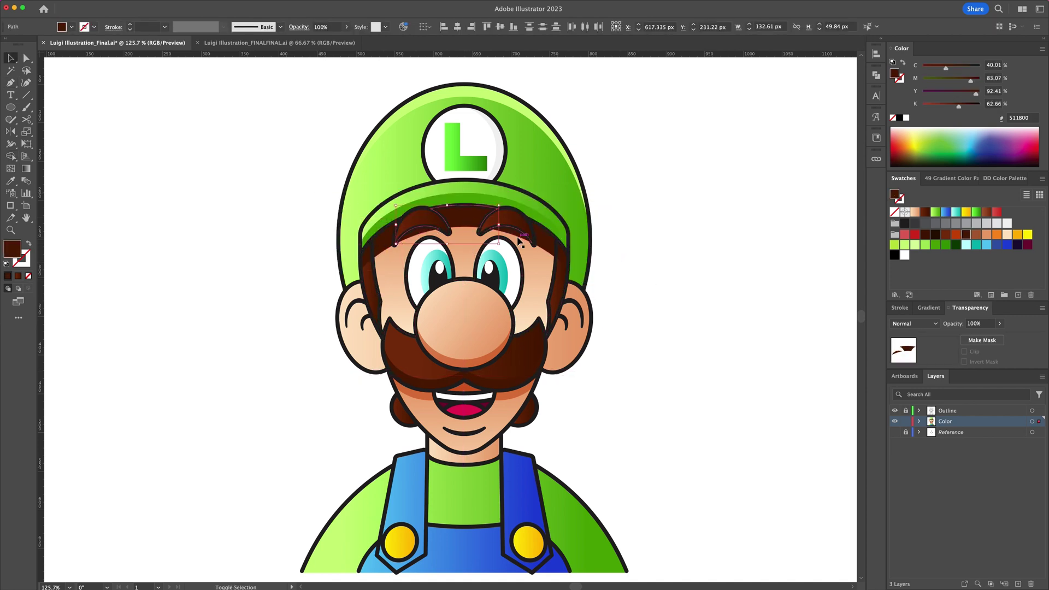
{"action": "left_click", "coordinate": [486, 356]}
{"action": "key", "text": "v"}
{"action": "left_click", "coordinate": [628, 225]}
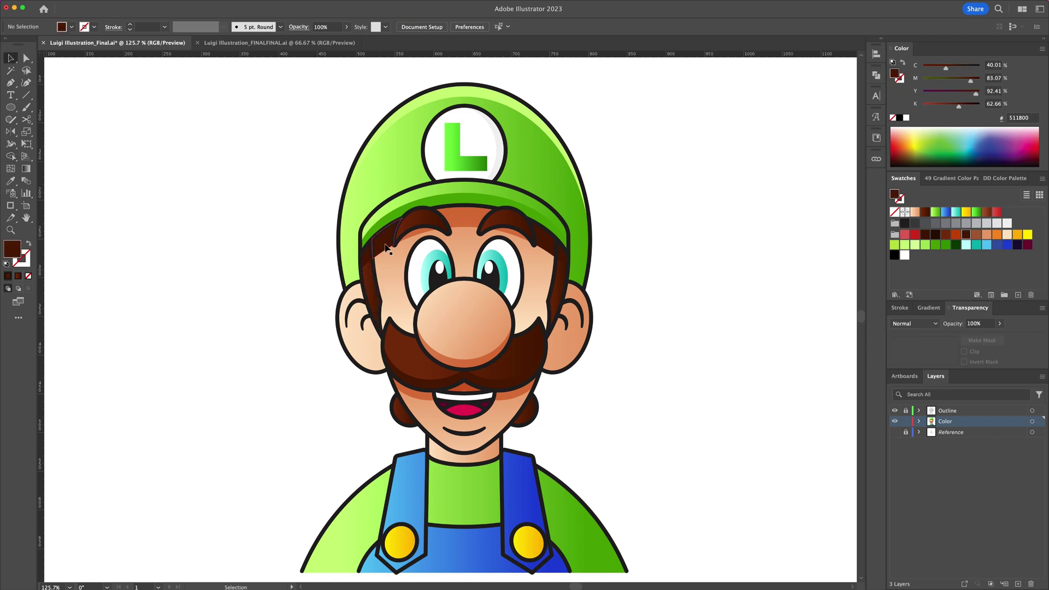
{"action": "left_click", "coordinate": [548, 246]}
{"action": "key", "text": "shift+m"}
{"action": "key", "text": "i"}
- Draw a curved shadow shape with the Pen tool inside the right ear, following the inner ear lines, filled with C94706
{"action": "scroll", "coordinate": [574, 335], "scroll_direction": "up", "scroll_amount": 5}
{"action": "key", "text": "p"}
{"action": "left_click", "coordinate": [590, 292]}
{"action": "left_click_drag", "start_coordinate": [555, 306], "coordinate": [544, 336]}
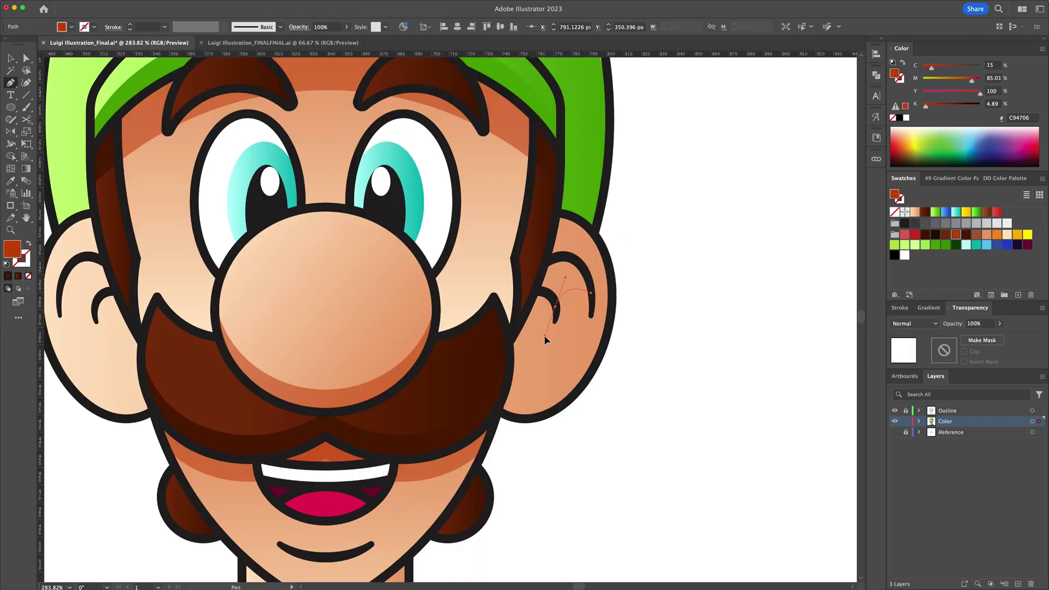
{"action": "left_click", "coordinate": [554, 307]}
{"action": "left_click", "coordinate": [509, 369]}
{"action": "left_click", "coordinate": [515, 246]}
{"action": "left_click_drag", "start_coordinate": [591, 292], "coordinate": [607, 288]}
- Trim the ear shadow to the ear's outline with Shape Builder and sample the nose shadow's 50% color onto it
{"action": "key", "text": "shift+m"}
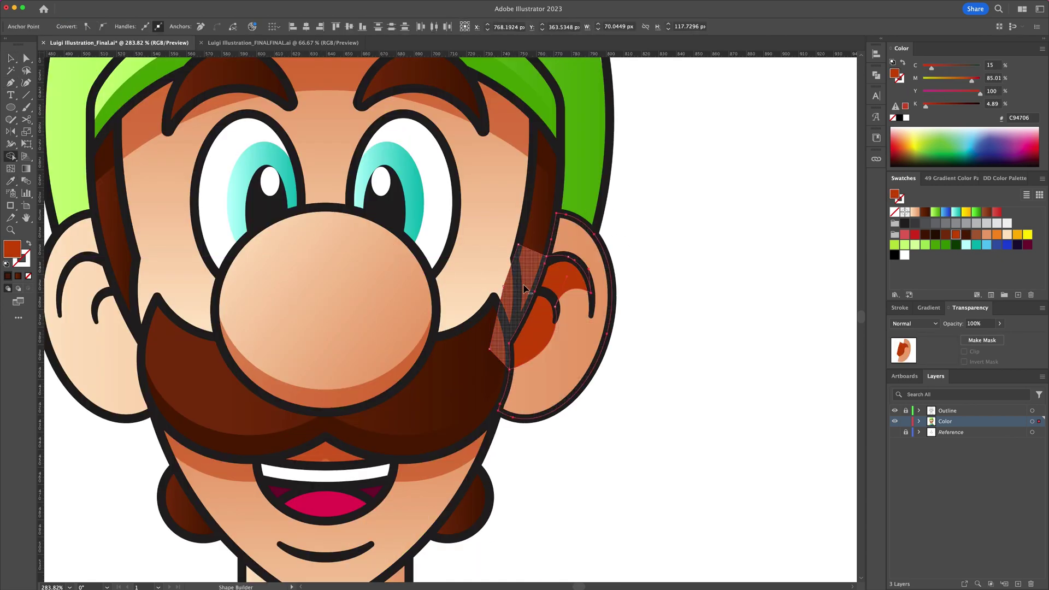
{"action": "key", "text": "i"}
{"action": "left_click", "coordinate": [386, 379]}
{"action": "key", "text": "z"}
{"action": "left_click_drag", "start_coordinate": [679, 326], "coordinate": [609, 322]}
- Reflect a copy of the ear shadow across the face's center onto the left ear
{"action": "key", "text": "v"}
{"action": "left_click", "coordinate": [561, 319]}
{"action": "key", "text": "o"}
{"action": "left_click", "coordinate": [453, 306], "text": "alt"}
{"action": "left_click", "coordinate": [230, 444]}
{"action": "key", "text": "v"}
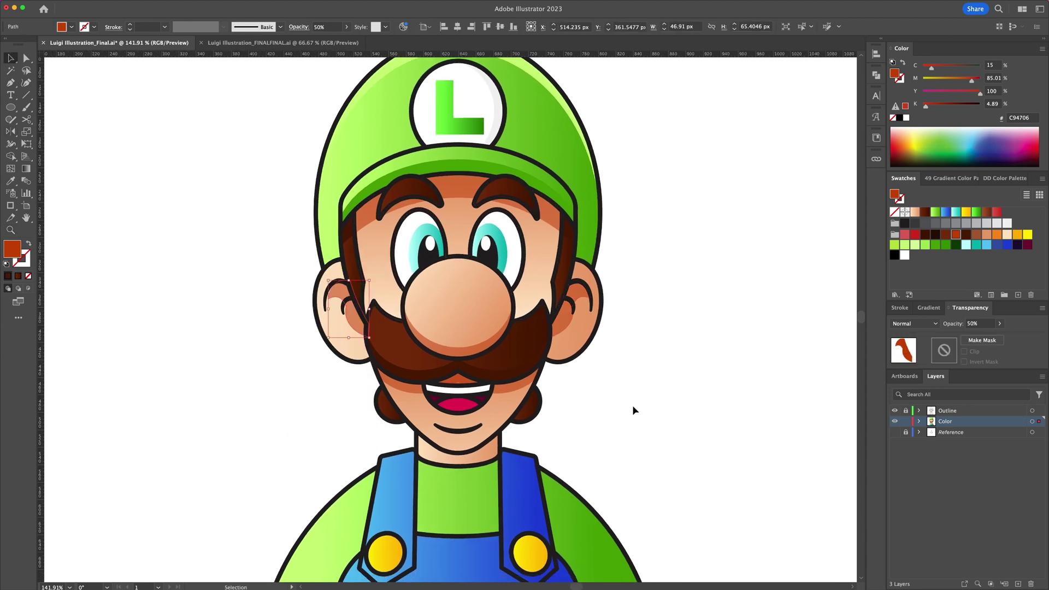
- Color the chin line's stroke with C94706 and set its opacity to 50%
{"action": "left_click_drag", "start_coordinate": [332, 335], "coordinate": [421, 335]}
{"action": "left_click_drag", "start_coordinate": [282, 363], "coordinate": [205, 331]}
{"action": "left_click", "coordinate": [953, 235]}
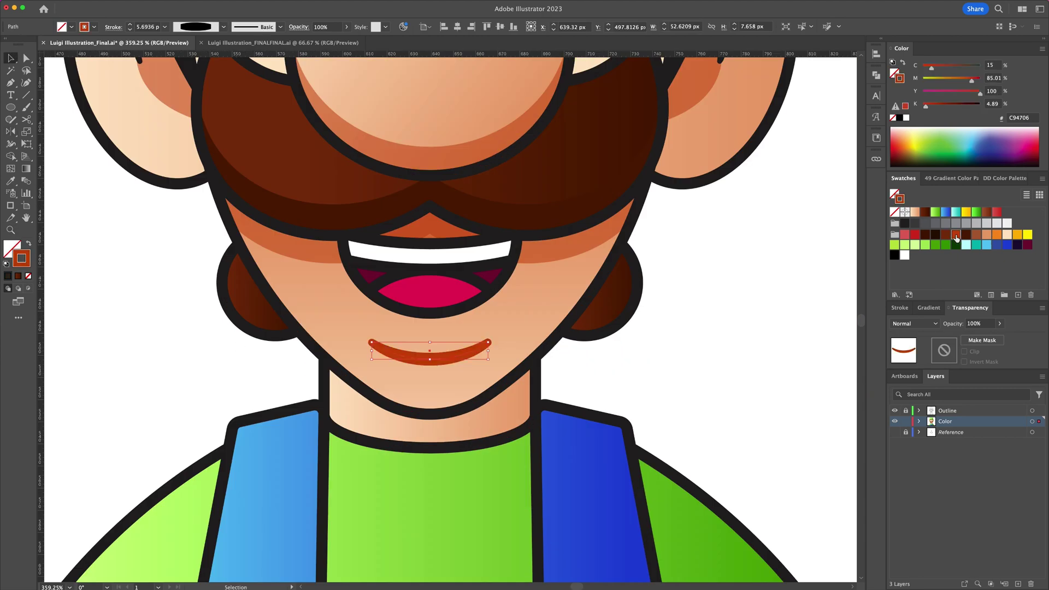
{"action": "double_click", "coordinate": [973, 323]}
{"action": "type", "text": "50"}
{"action": "key", "text": "Return"}
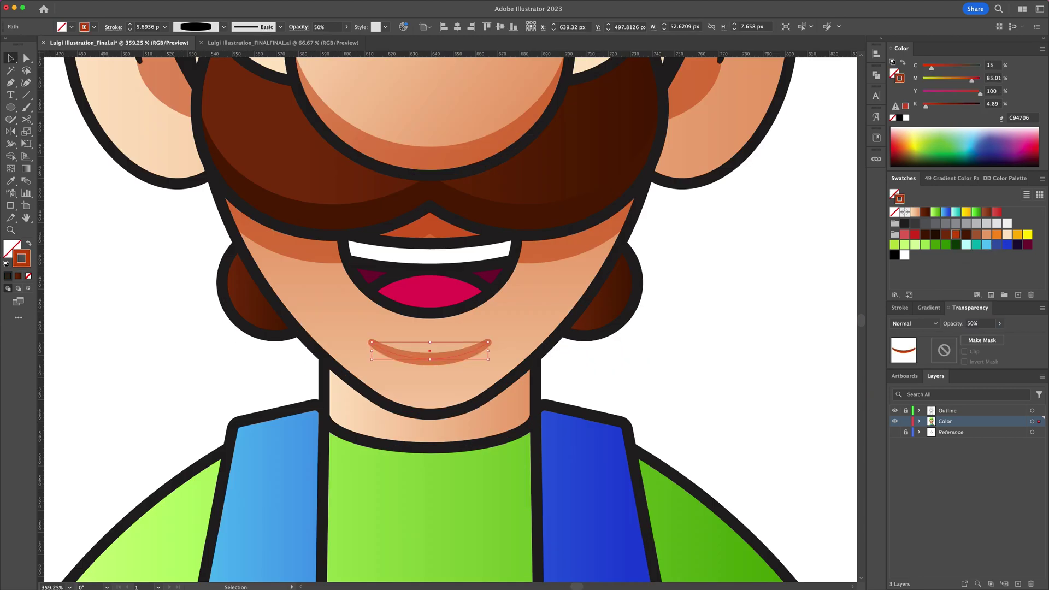
- Build a neck shadow by duplicating the face shape slightly downward and cutting away the excess against the neck with Shape Builder
{"action": "left_click", "coordinate": [749, 334]}
{"action": "left_click", "coordinate": [523, 341]}
{"action": "key", "text": "super+shift+a"}
{"action": "left_click_drag", "start_coordinate": [556, 312], "coordinate": [556, 328]}
{"action": "left_click", "coordinate": [513, 410], "text": "shift"}
{"action": "key", "text": "shift+m"}
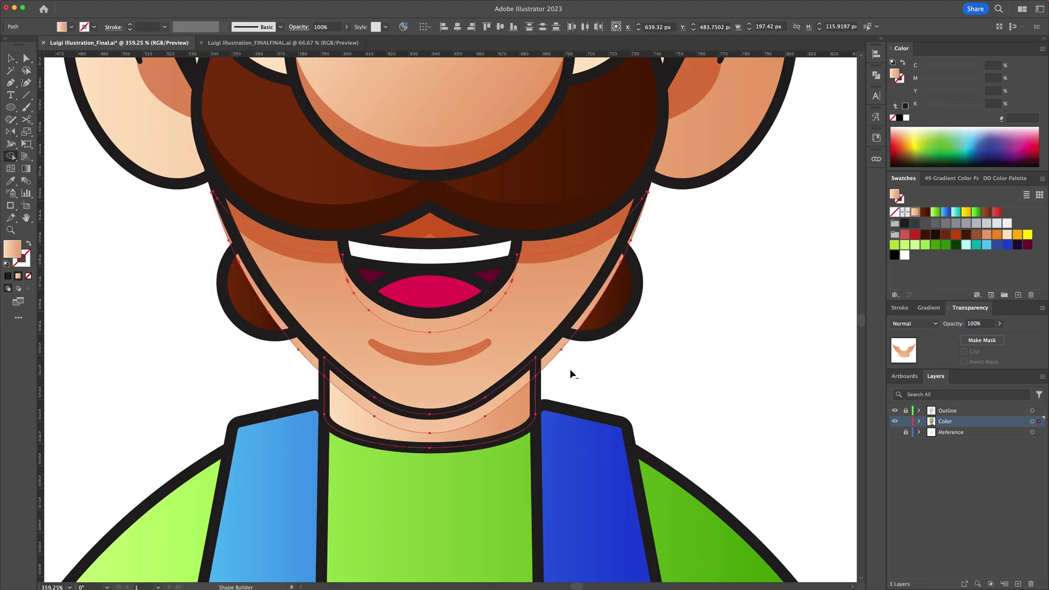
{"action": "left_click", "coordinate": [563, 333], "text": "alt"}
- Sample the semi-transparent orange-brown skin shadow color onto the neck shadow with the Eyedropper
{"action": "key", "text": "v"}
{"action": "left_click", "coordinate": [513, 396]}
{"action": "key", "text": "i"}
{"action": "left_click", "coordinate": [481, 323]}
- Build a shadow band below the shirt collar with Shape Builder and fill it with green 4DA500
{"action": "key", "text": "shift+m"}
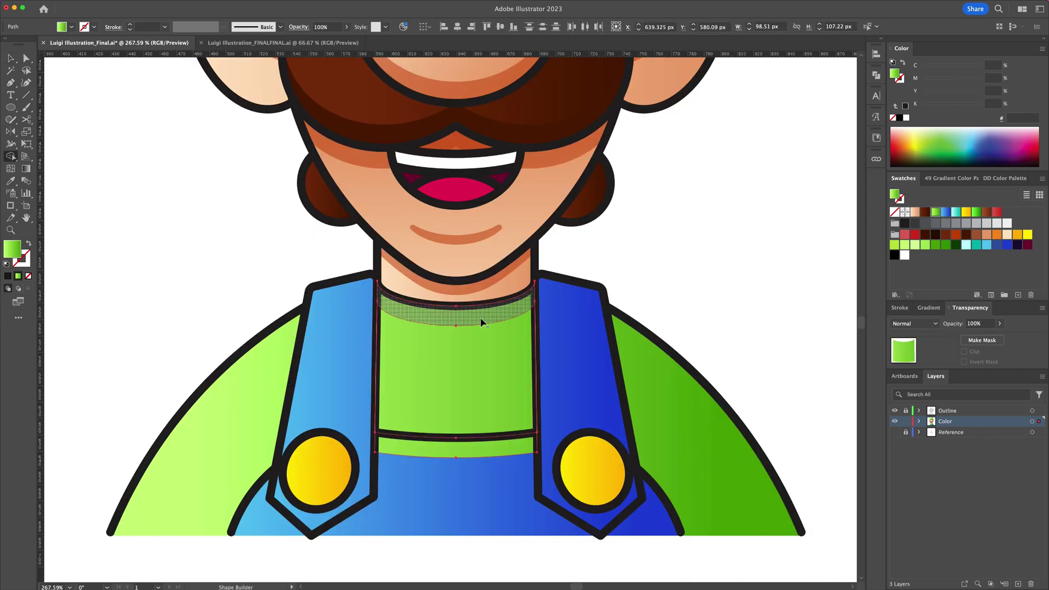
{"action": "key", "text": "v"}
{"action": "left_click", "coordinate": [935, 246]}
{"action": "left_click", "coordinate": [710, 248]}
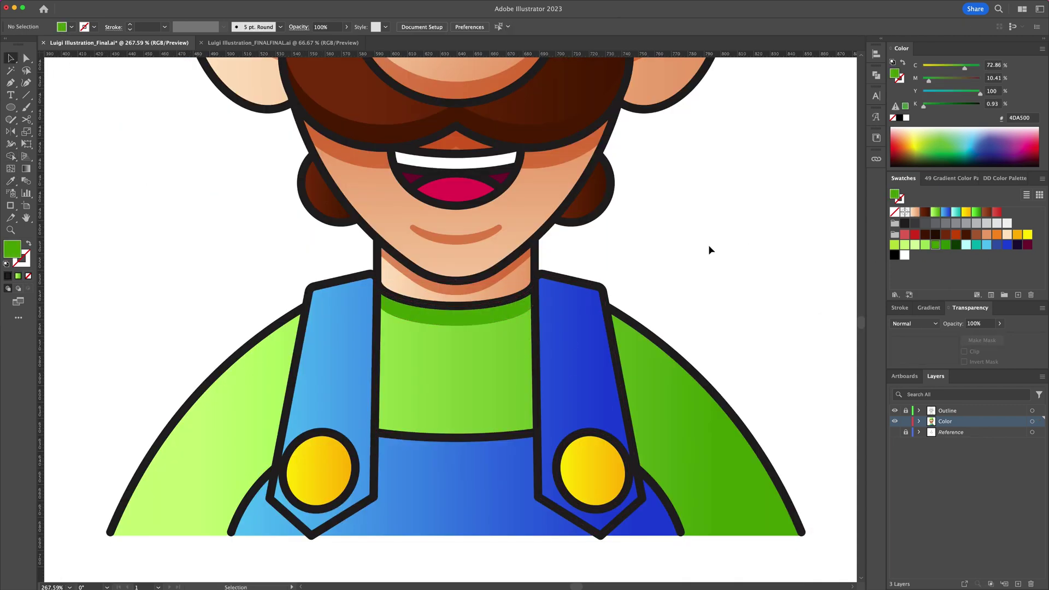
- Build crescent shadows on both overall buttons by offsetting copies to the left and trimming them with Shape Builder
{"action": "scroll", "coordinate": [710, 248], "scroll_direction": "down", "scroll_amount": 3}
{"action": "left_click", "coordinate": [322, 389]}
{"action": "left_click", "coordinate": [604, 392], "text": "shift"}
{"action": "left_click_drag", "start_coordinate": [607, 392], "coordinate": [584, 393]}
{"action": "left_click", "coordinate": [614, 390], "text": "shift"}
{"action": "left_click", "coordinate": [339, 404], "text": "shift"}
{"action": "key", "text": "shift+m"}
{"action": "left_click", "coordinate": [327, 389], "text": "alt"}
{"action": "key", "text": "v"}
- Fill the crescents on both buttons with orange F78F1E
{"action": "left_click", "coordinate": [619, 385]}
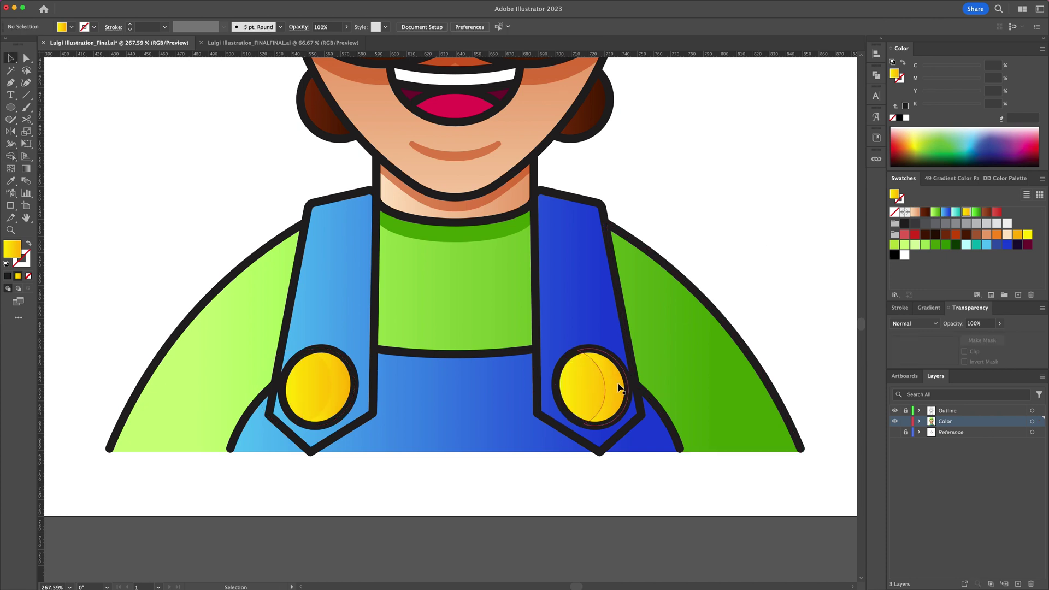
{"action": "left_click", "coordinate": [346, 389], "text": "shift"}
{"action": "left_click", "coordinate": [997, 234]}
{"action": "left_click", "coordinate": [618, 387]}
{"action": "key", "text": "super+shift+a"}
- Draw a four-sided blue block with the Pen tool over the right half of the overalls' bib
{"action": "key", "text": "p"}
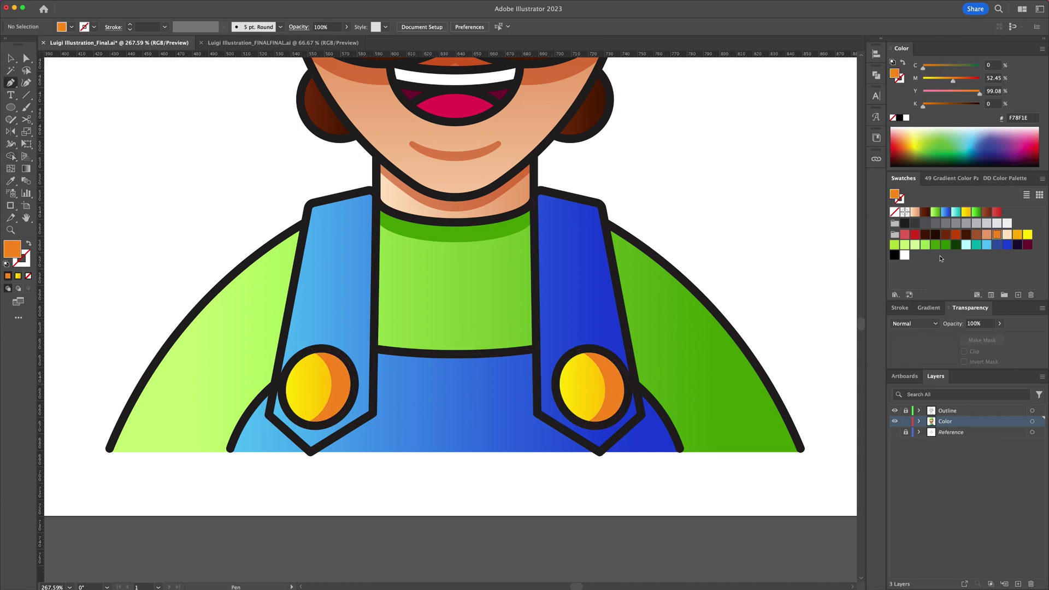
{"action": "left_click", "coordinate": [463, 338]}
{"action": "left_click", "coordinate": [463, 469]}
{"action": "left_click", "coordinate": [700, 469]}
{"action": "left_click", "coordinate": [701, 329]}
{"action": "key", "text": "v"}
- Trim the blue block to the overalls' shape with Shape Builder
{"action": "left_click", "coordinate": [428, 388], "text": "shift"}
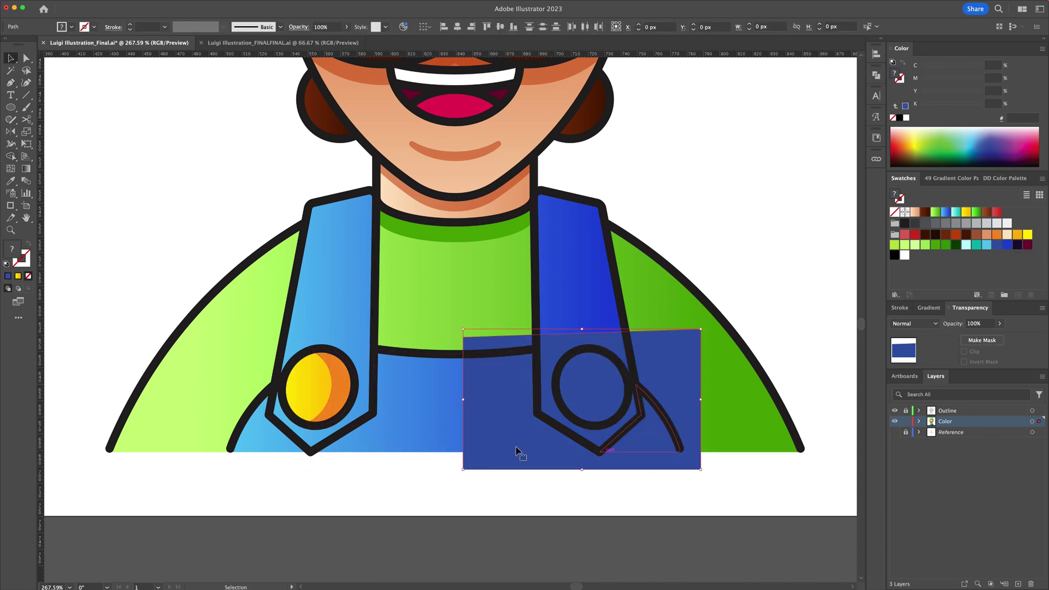
{"action": "key", "text": "shift+m"}
{"action": "left_click", "coordinate": [483, 461], "text": "alt"}
{"action": "key", "text": "v"}
{"action": "left_click", "coordinate": [499, 428]}
- Bend the left edge of the bib shadow into a curve bulging right and fill it with the deep royal blue swatch
{"action": "key", "text": "shift+grave"}
{"action": "left_click_drag", "start_coordinate": [463, 403], "coordinate": [480, 403]}
{"action": "key", "text": "v"}
{"action": "left_click", "coordinate": [650, 431], "text": "shift"}
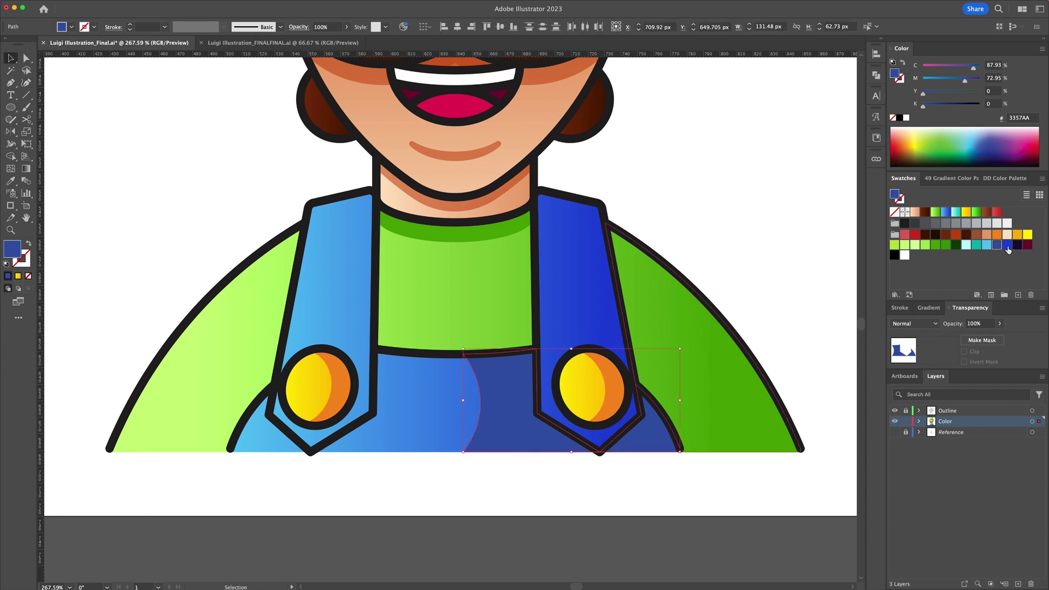
{"action": "left_click", "coordinate": [1007, 245]}
{"action": "left_click", "coordinate": [777, 209]}
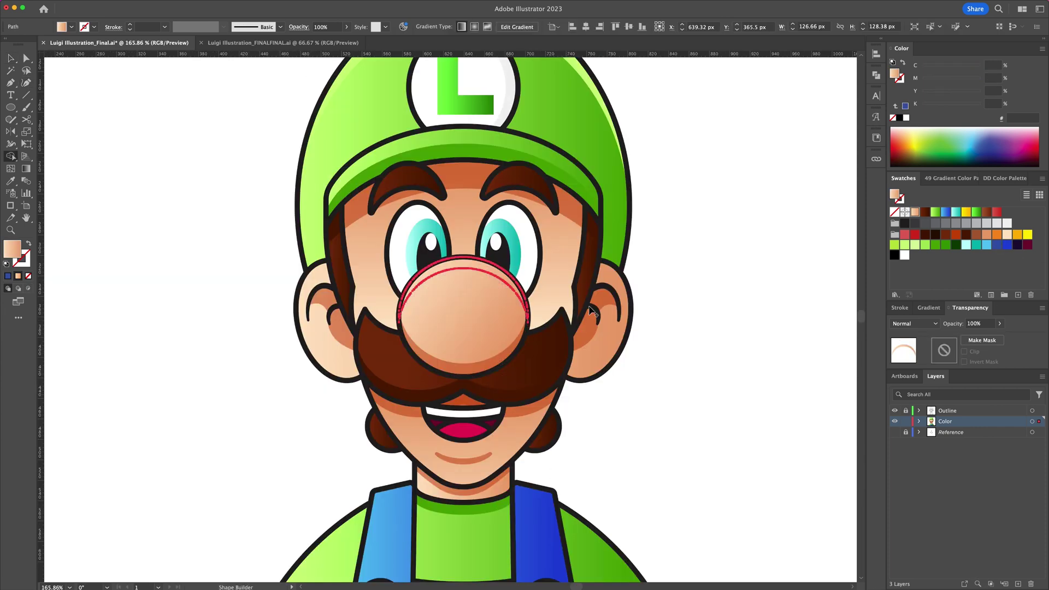
- Fill the crescent along the nose's upper edge with white and lower its opacity to 50%
{"action": "left_click", "coordinate": [684, 227]}
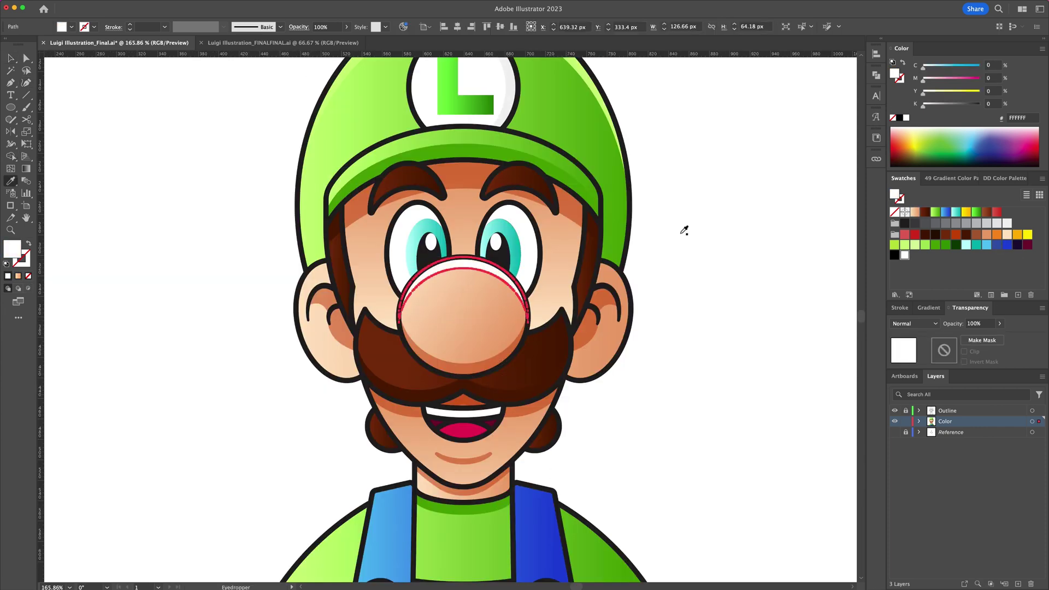
{"action": "left_click", "coordinate": [491, 269]}
{"action": "left_click", "coordinate": [954, 323]}
{"action": "key", "text": "shift+Down"}
{"action": "key", "text": "shift+Down"}
{"action": "key", "text": "shift+Down"}
{"action": "key", "text": "shift+Down"}
{"action": "key", "text": "shift+Down"}
- Build a highlight along the left sleeve's outer edge with Shape Builder and sample the white 50% highlight fill onto it
{"action": "left_click_drag", "start_coordinate": [295, 413], "coordinate": [307, 414]}
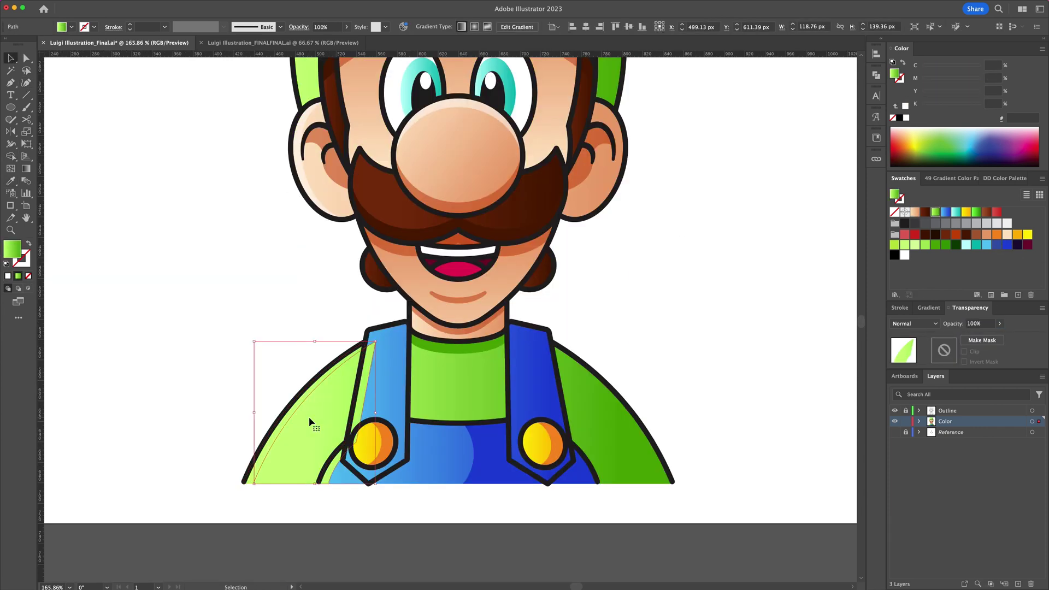
{"action": "key", "text": "shift+m"}
{"action": "left_click", "coordinate": [322, 418], "text": "alt"}
{"action": "key", "text": "v"}
{"action": "left_click", "coordinate": [323, 377]}
{"action": "key", "text": "i"}
{"action": "left_click", "coordinate": [309, 188]}
{"action": "left_click", "coordinate": [641, 322]}
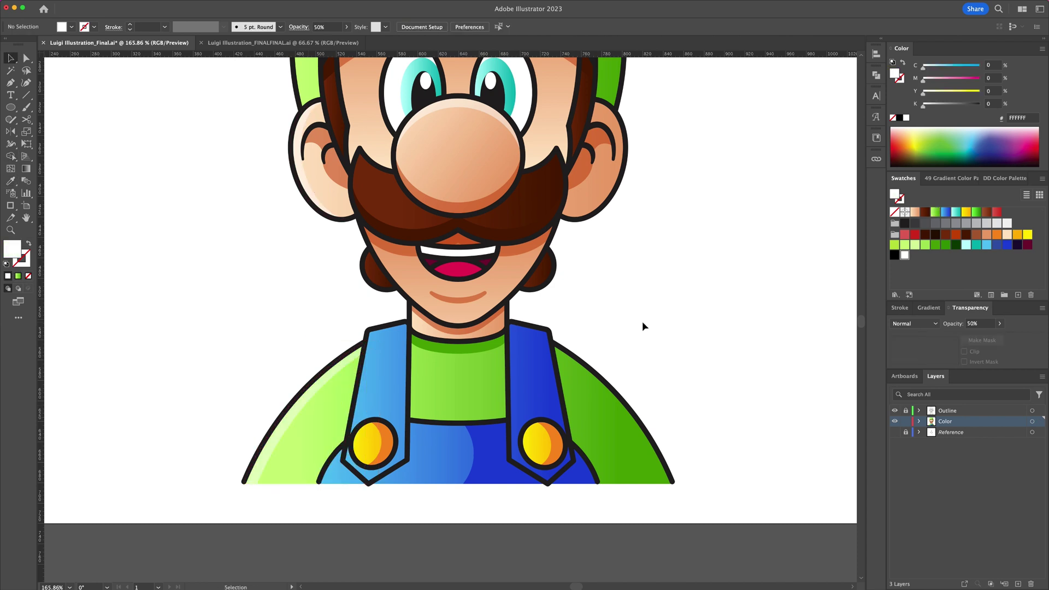
- Paste two copies of the right sleeve in front and nudge the top one to the left and down
{"action": "left_click", "coordinate": [604, 396]}
{"action": "key", "text": "super+c"}
{"action": "key", "text": "super+f"}
{"action": "key", "text": "super+f"}
{"action": "key", "text": "shift+Left"}
{"action": "key", "text": "shift+Left"}
{"action": "key", "text": "Down"}
{"action": "key", "text": "Down"}
{"action": "key", "text": "Down"}
{"action": "key", "text": "Down"}
{"action": "key", "text": "Down"}
{"action": "key", "text": "Right"}
{"action": "key", "text": "Right"}
{"action": "key", "text": "Right"}
{"action": "key", "text": "Right"}
{"action": "key", "text": "Right"}
- Cut the sleeve copies to a strip along the right sleeve's outer edge with Shape Builder and fill it with dark green
{"action": "left_click", "coordinate": [620, 401], "text": "shift"}
{"action": "key", "text": "shift+m"}
{"action": "left_click", "coordinate": [595, 415], "text": "alt"}
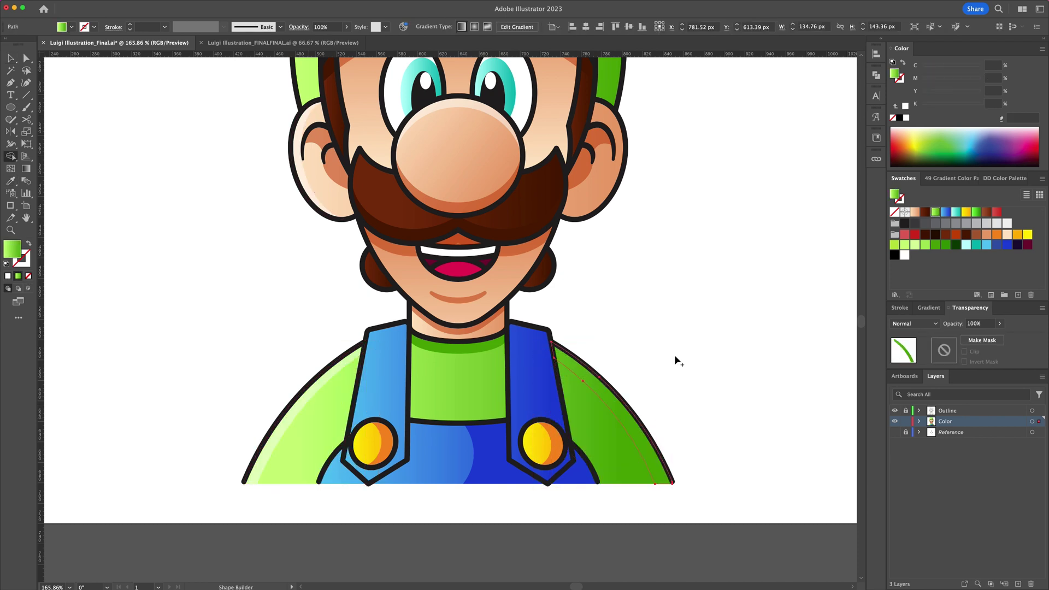
{"action": "key", "text": "v"}
{"action": "left_click", "coordinate": [675, 357]}
{"action": "left_click", "coordinate": [628, 414]}
{"action": "left_click", "coordinate": [956, 248]}
{"action": "left_click", "coordinate": [808, 273]}
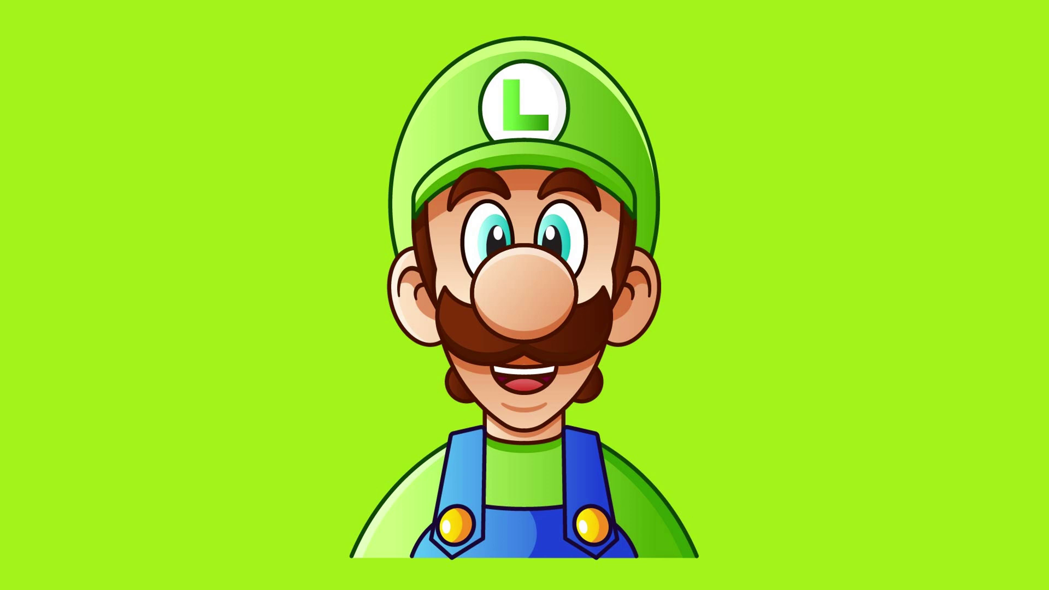